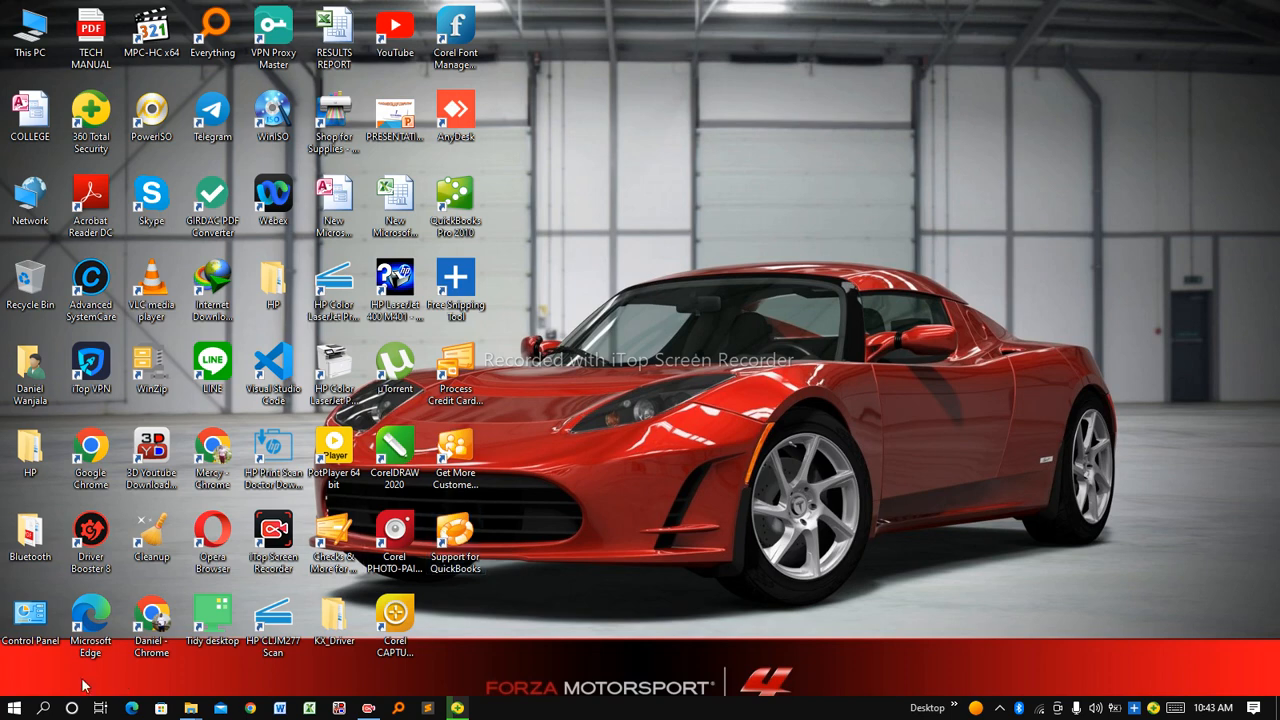
# Search the Windows taskbar for 'publisher' and launch Microsoft Publisher 2010
pyautogui.click(43, 710)
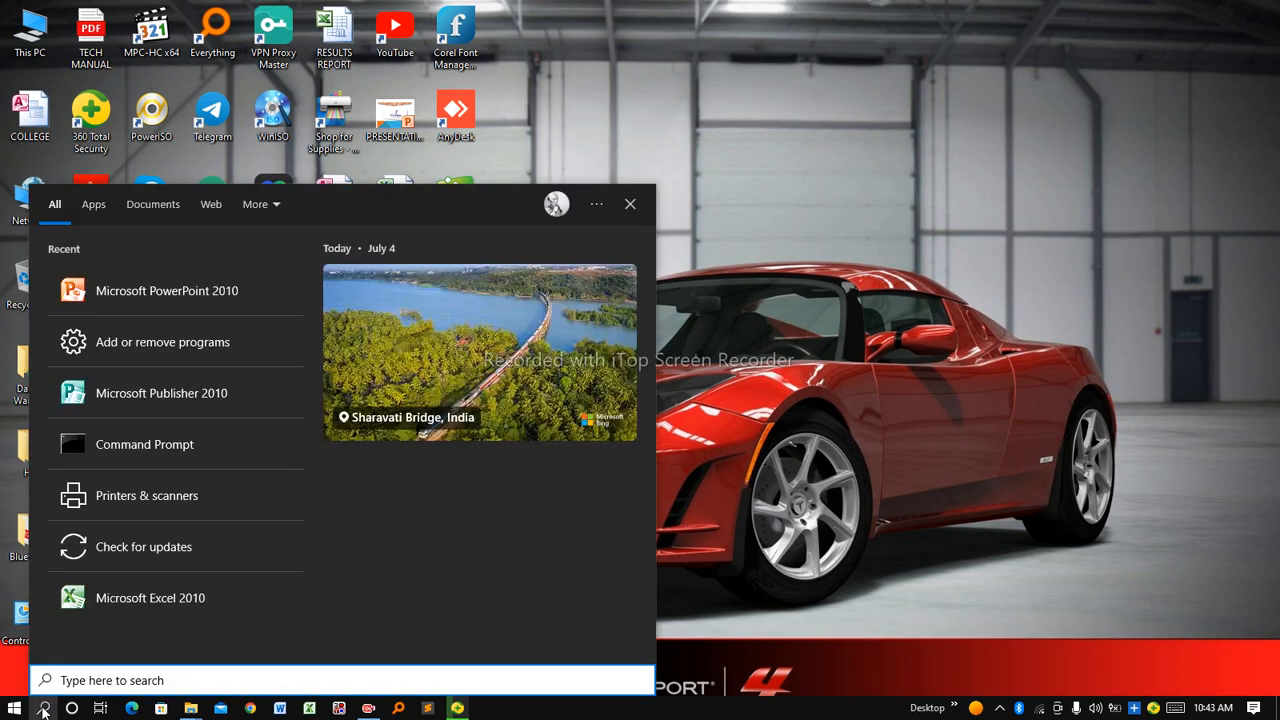
pyautogui.write('pu')
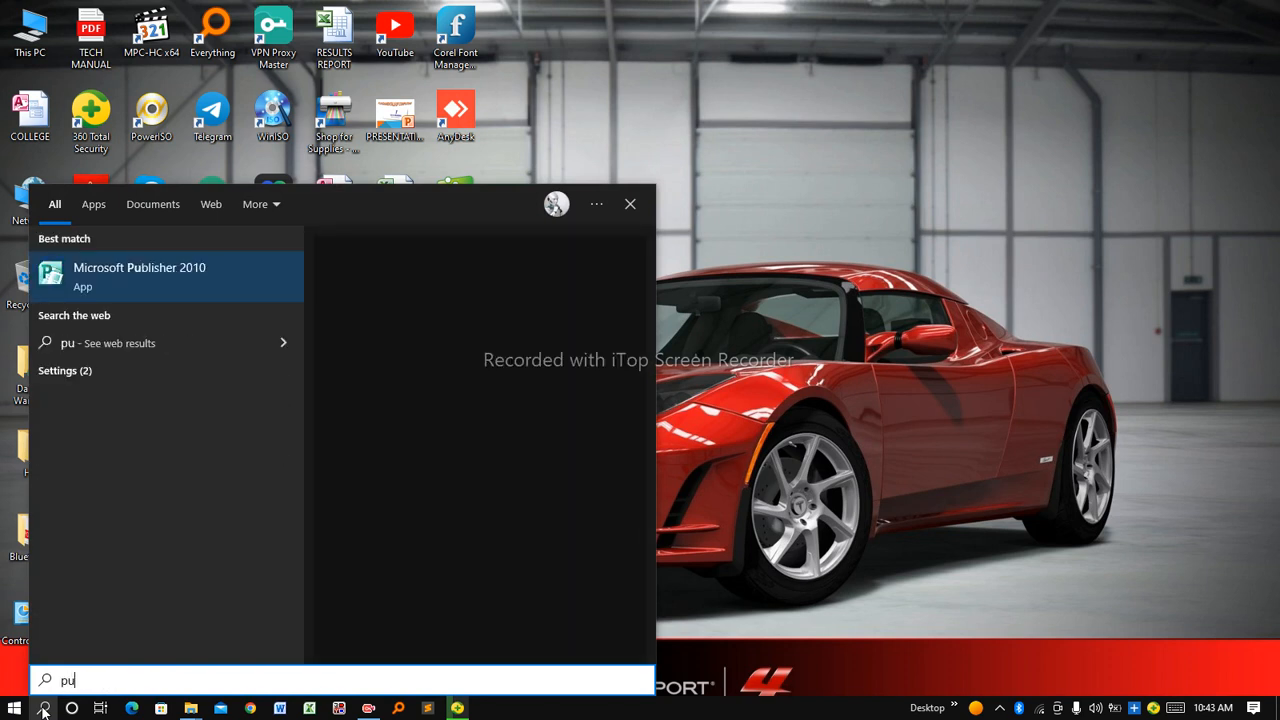
pyautogui.write('blisher')
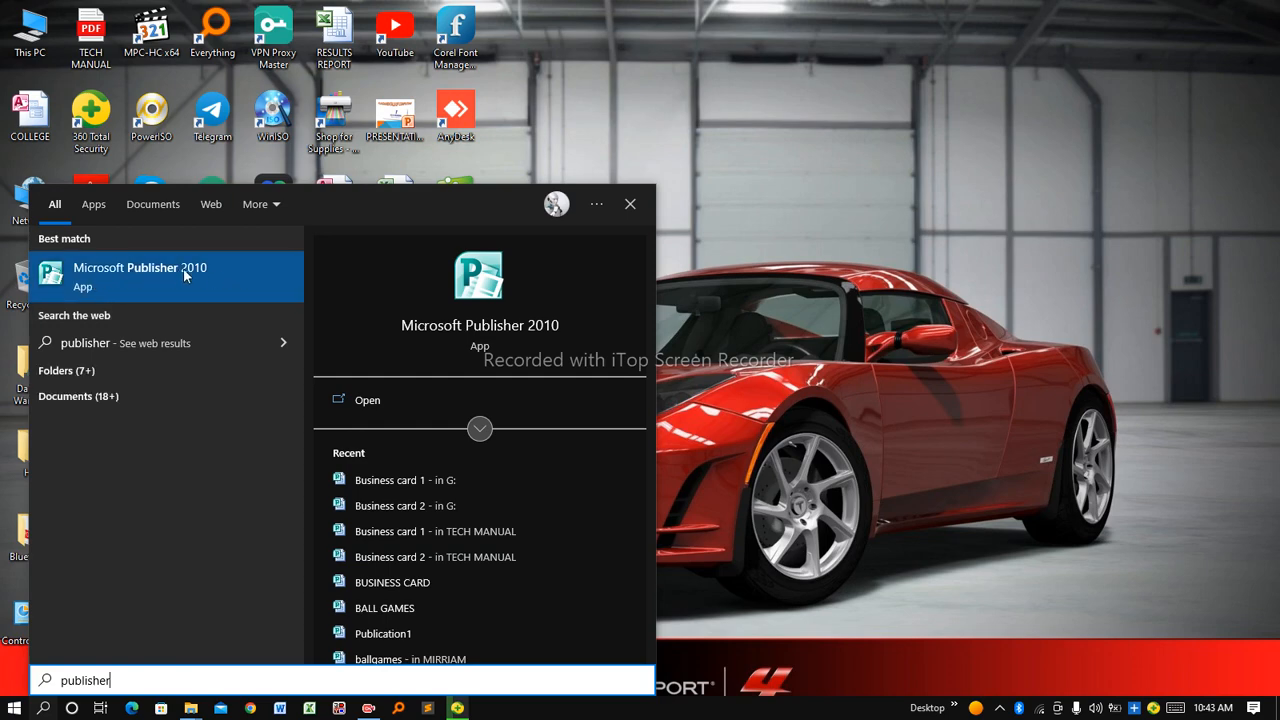
pyautogui.click(120, 276)
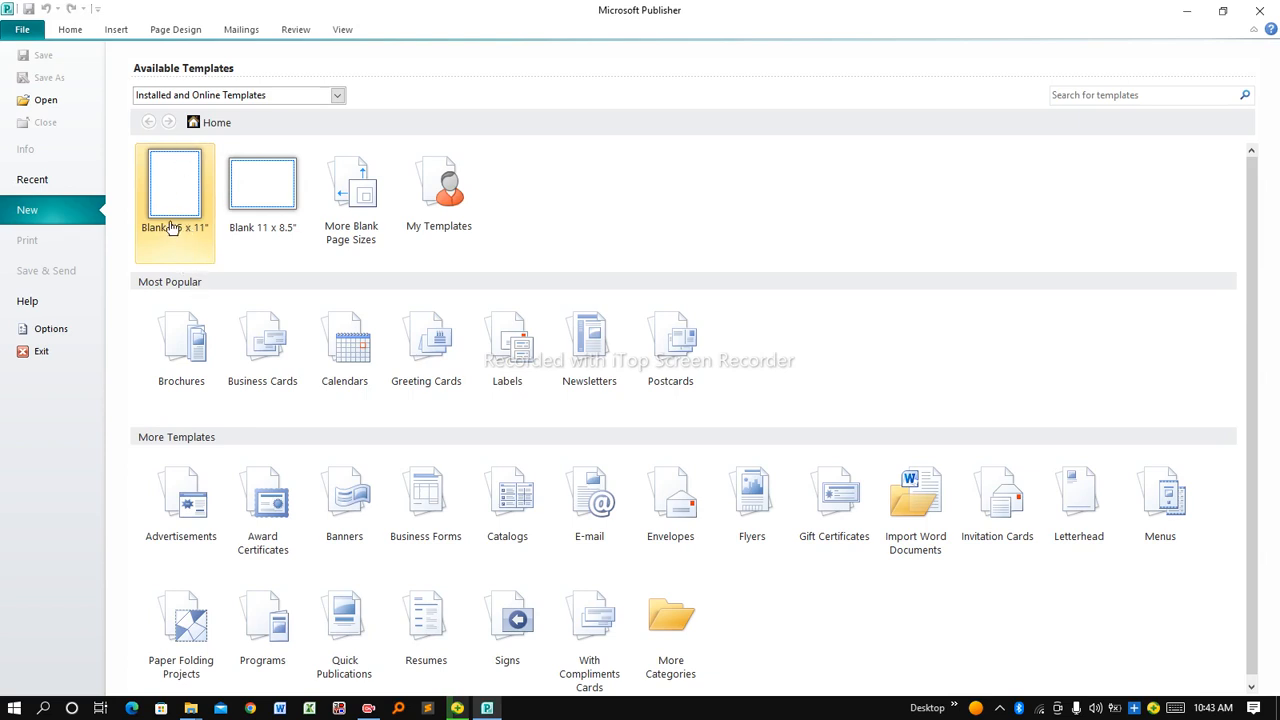
pyautogui.click(266, 236)
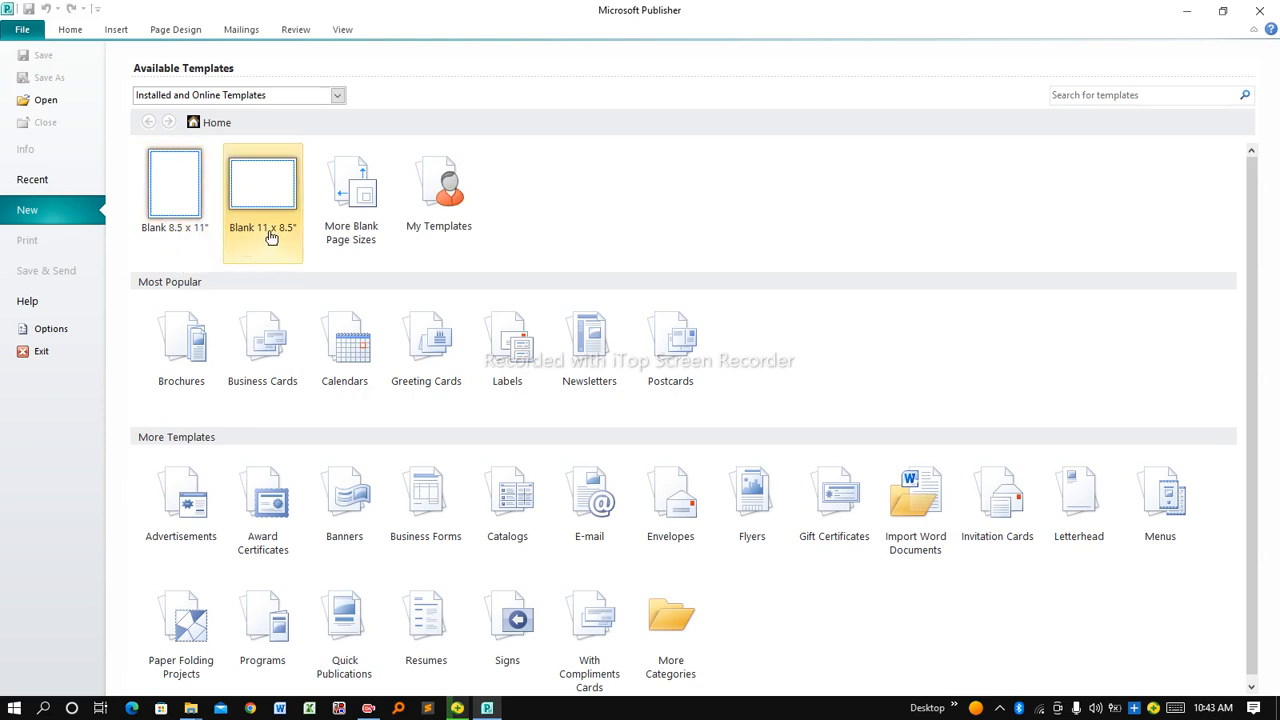
pyautogui.click(198, 248)
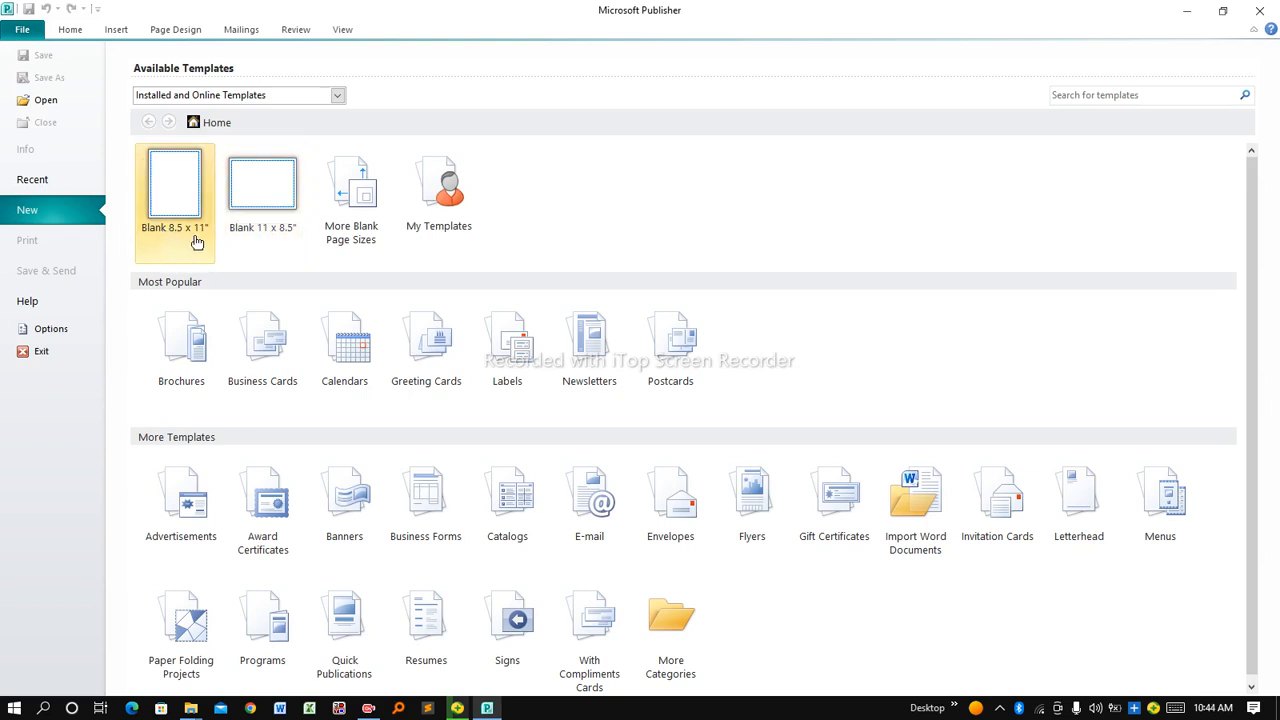
pyautogui.click(252, 246)
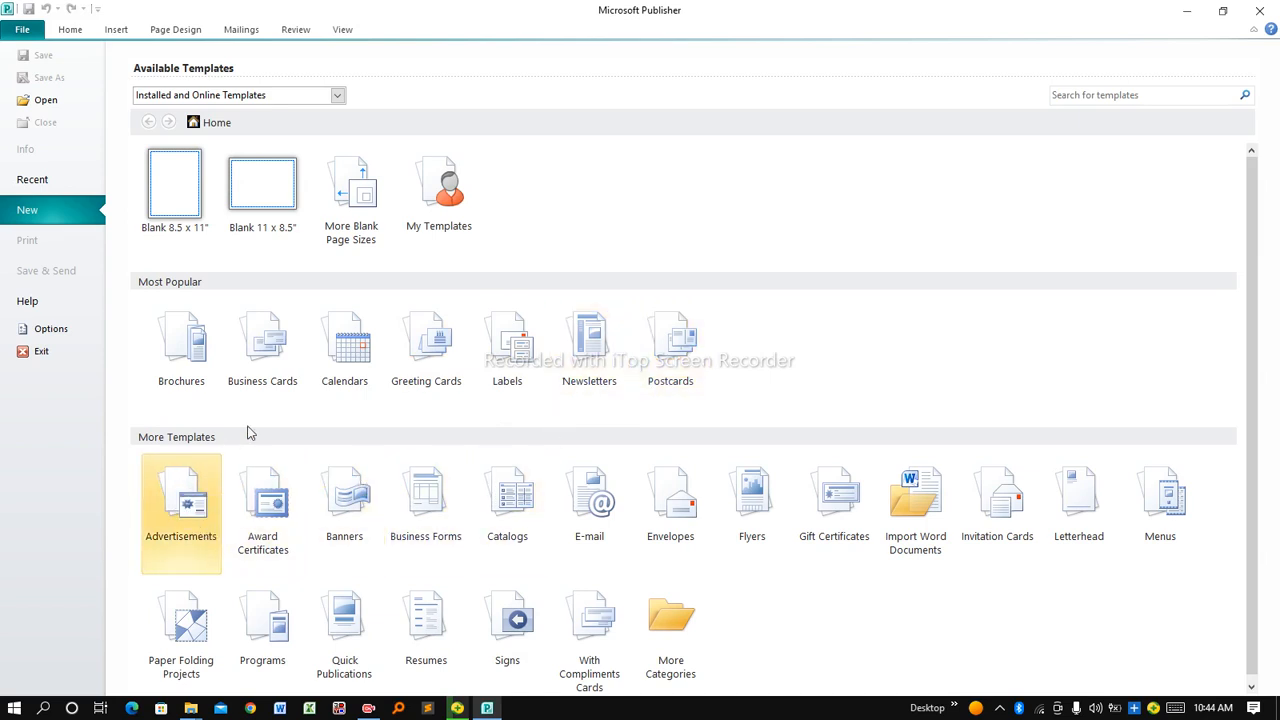
pyautogui.click(275, 333)
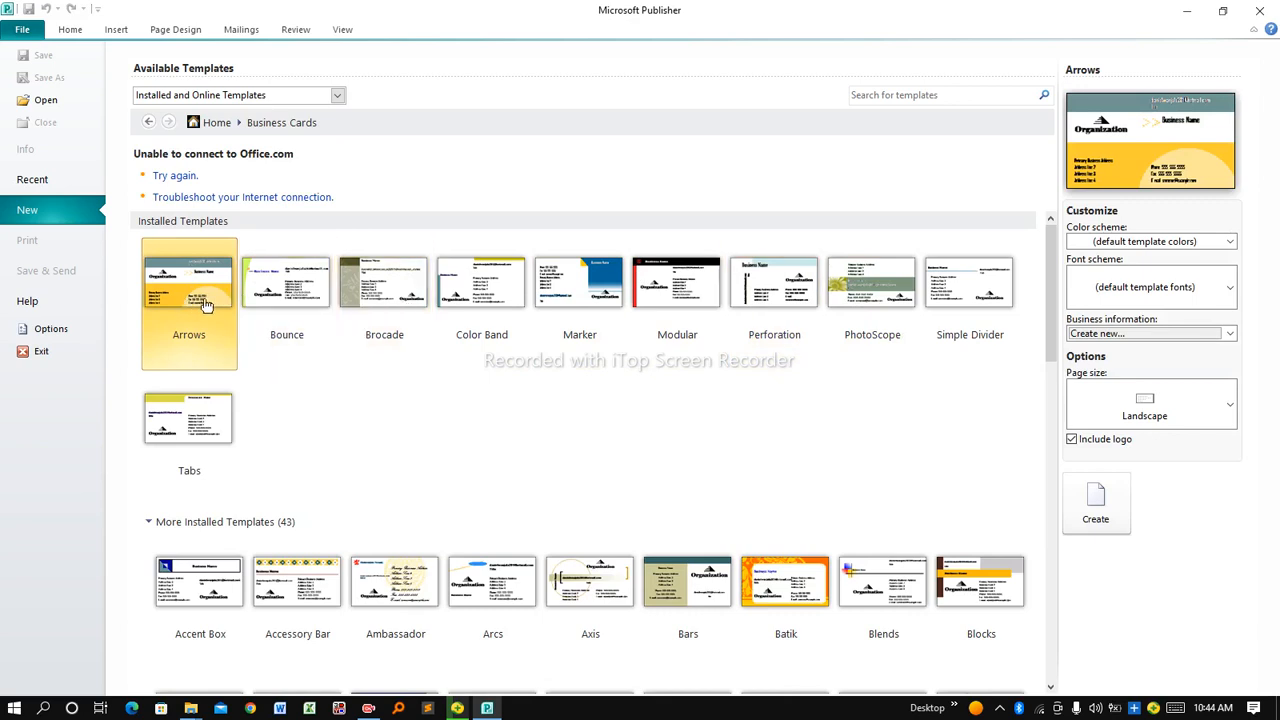
pyautogui.click(303, 302)
pyautogui.click(392, 302)
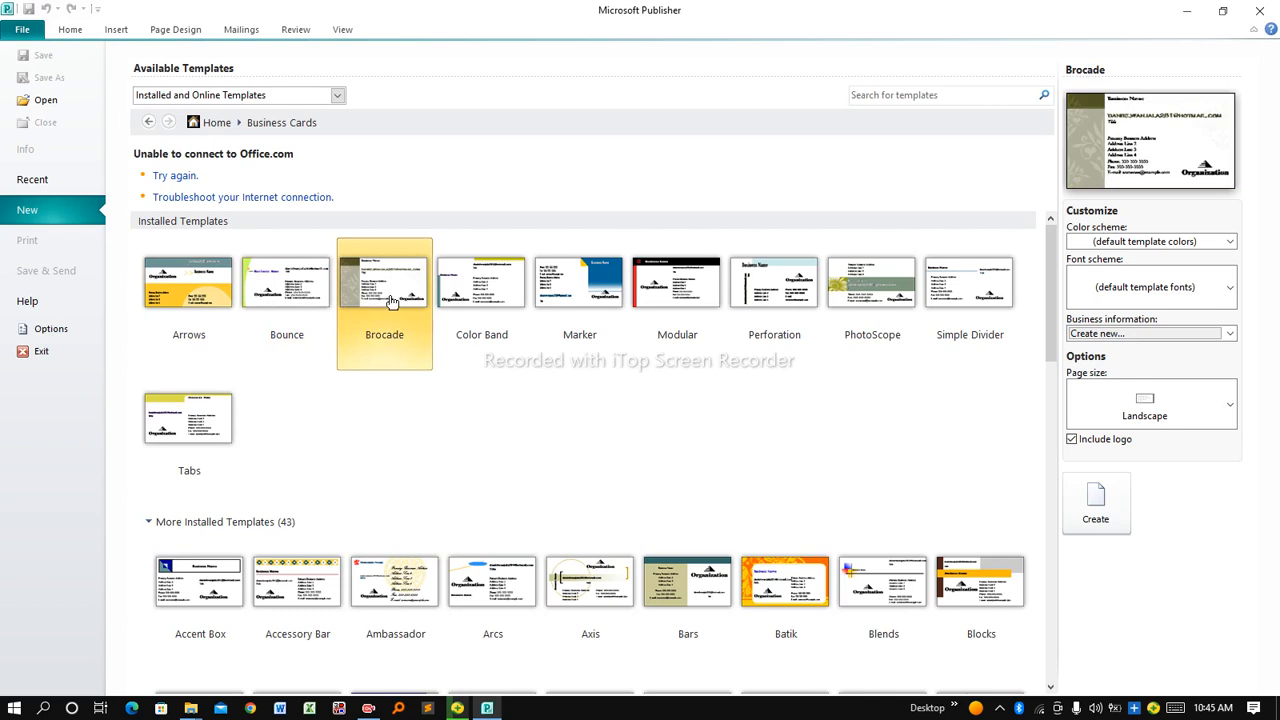
pyautogui.click(497, 307)
pyautogui.click(587, 312)
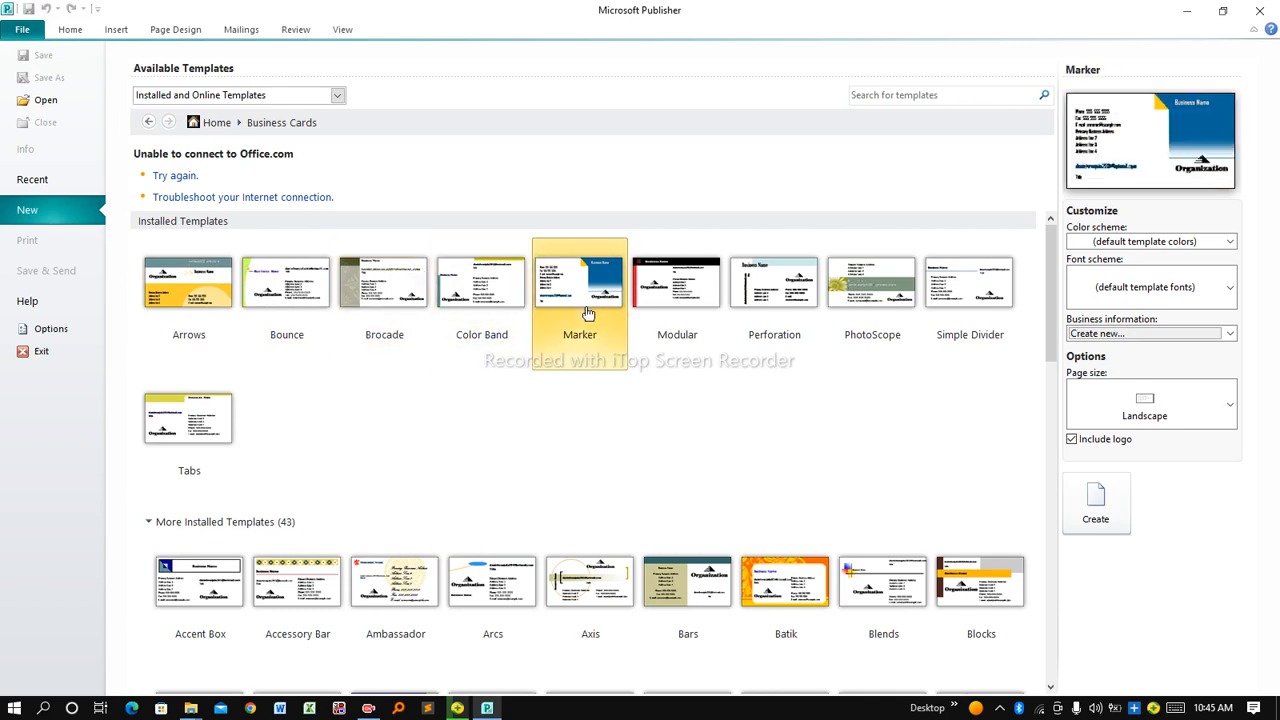
pyautogui.click(690, 300)
pyautogui.click(765, 293)
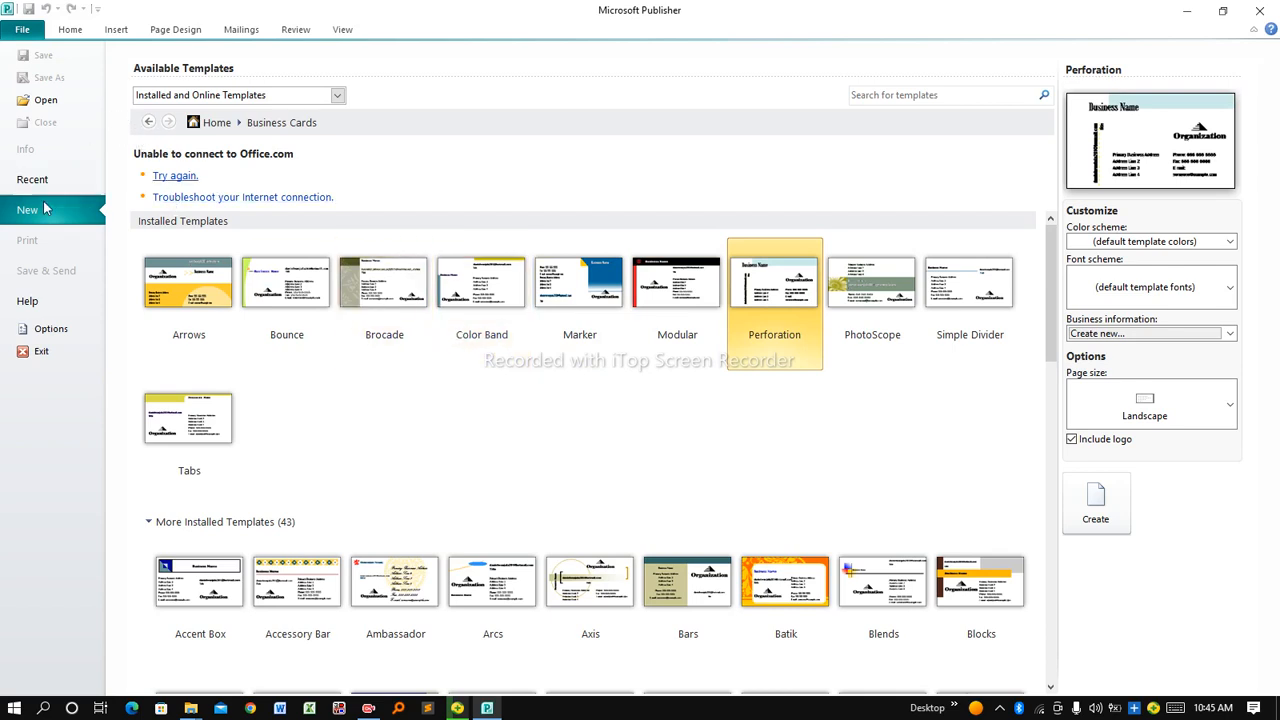
pyautogui.click(149, 124)
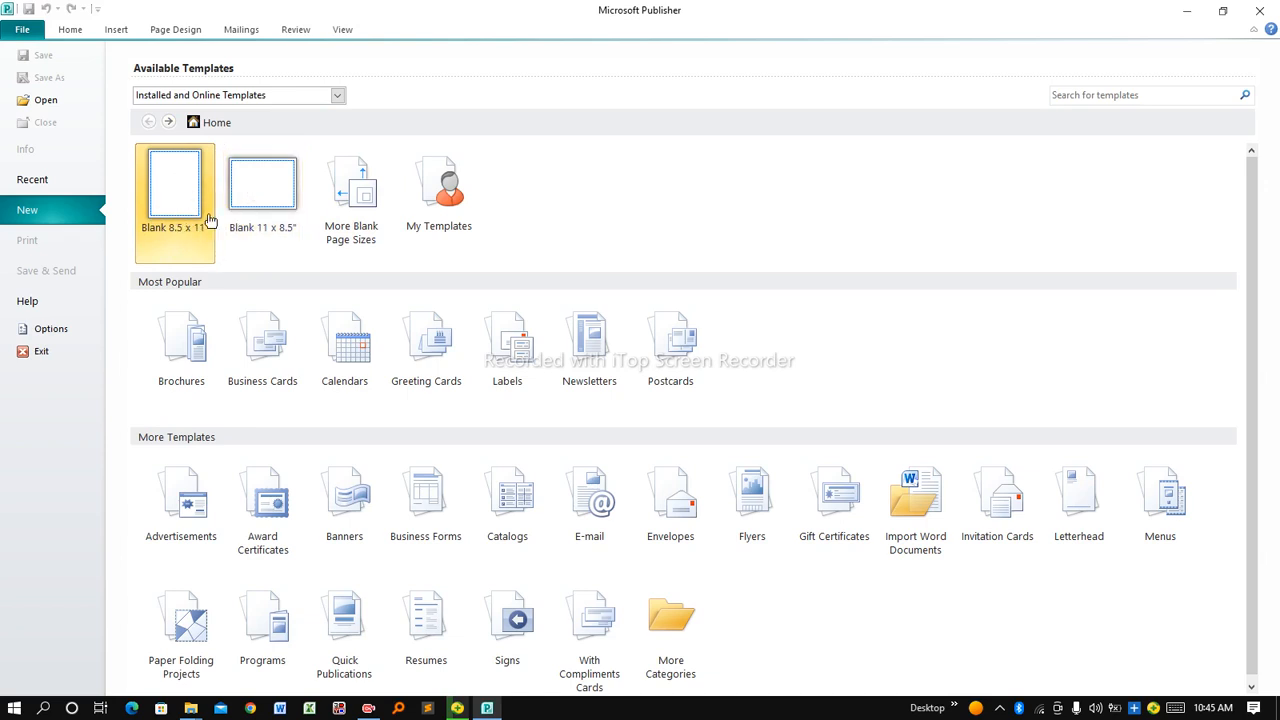
pyautogui.doubleClick(268, 178)
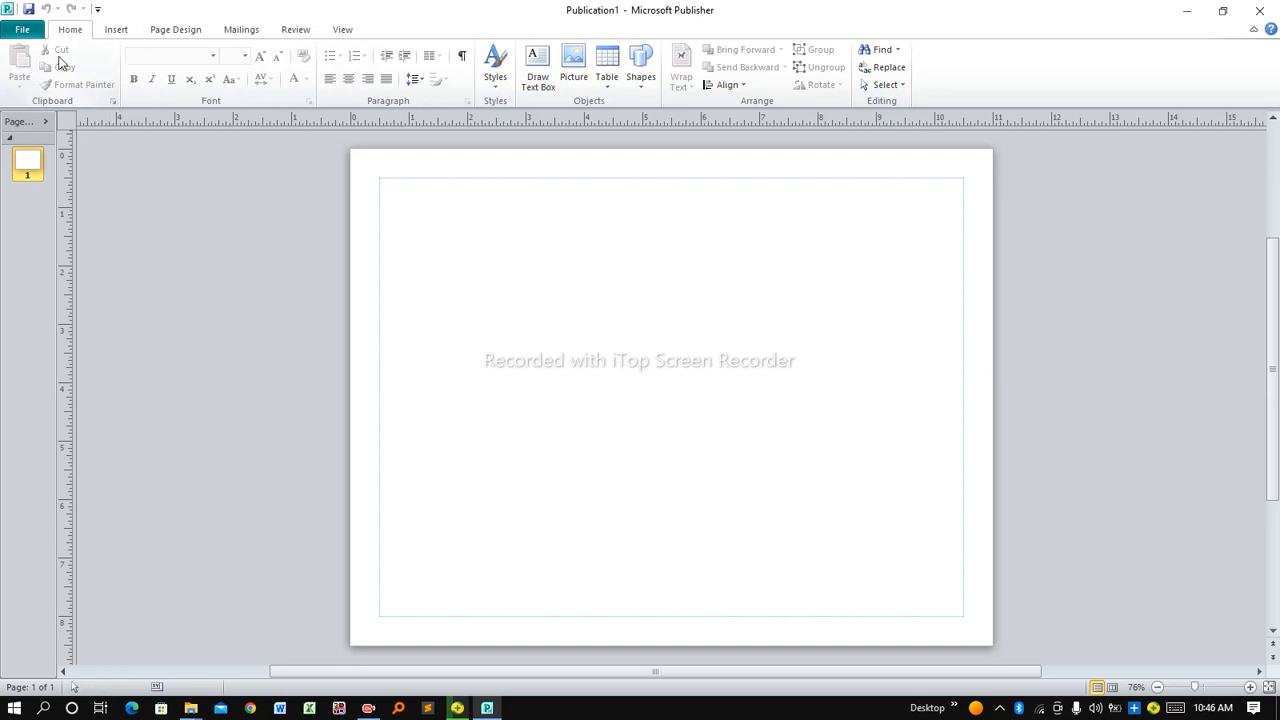
pyautogui.click(118, 30)
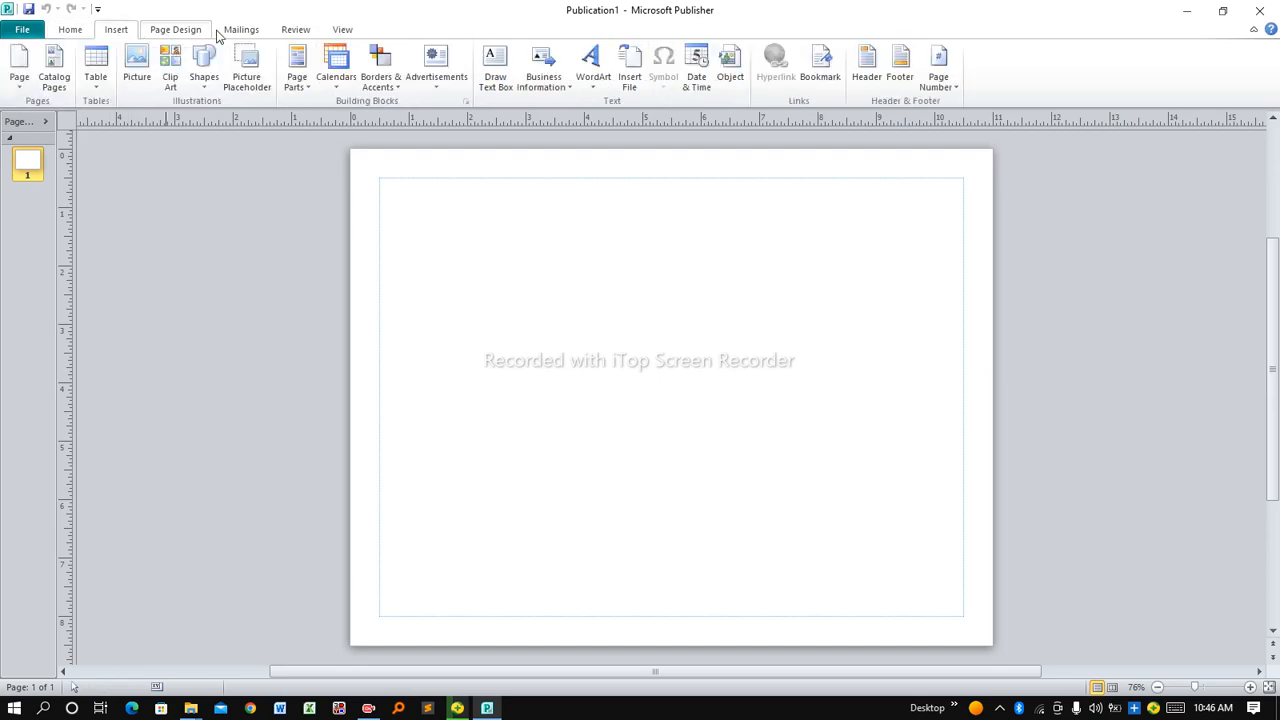
pyautogui.click(200, 32)
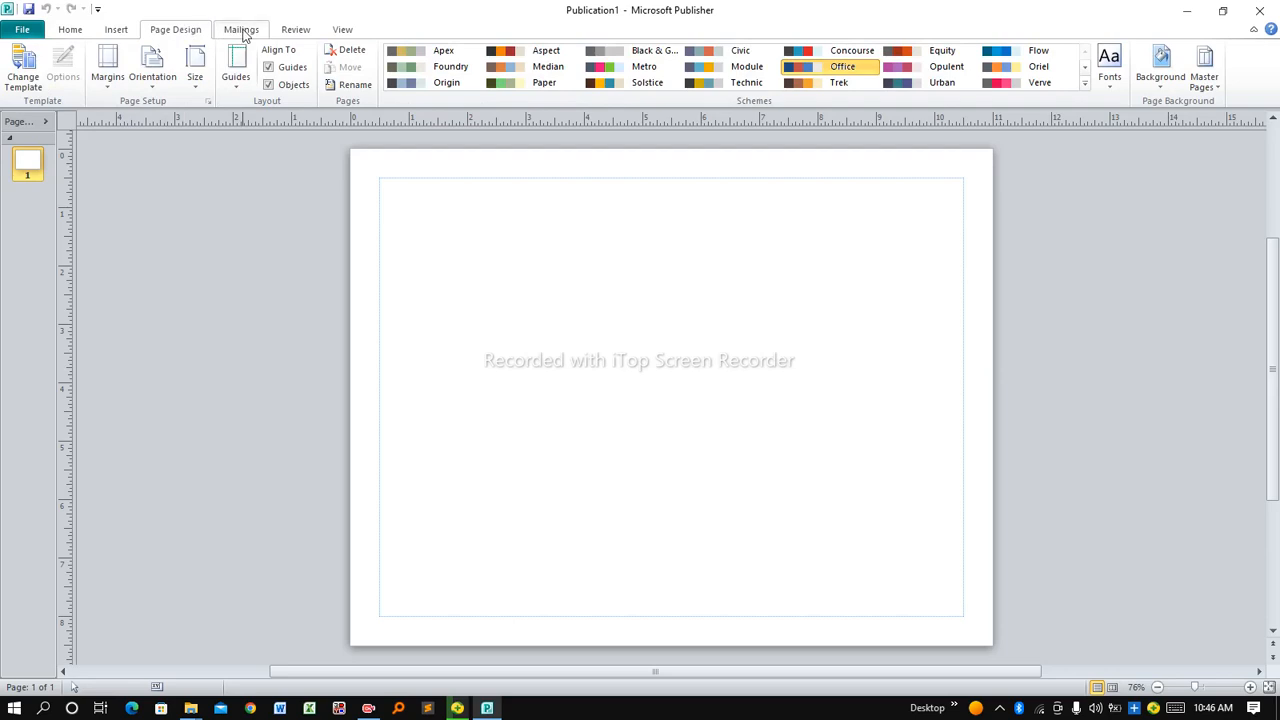
pyautogui.click(244, 32)
pyautogui.click(293, 33)
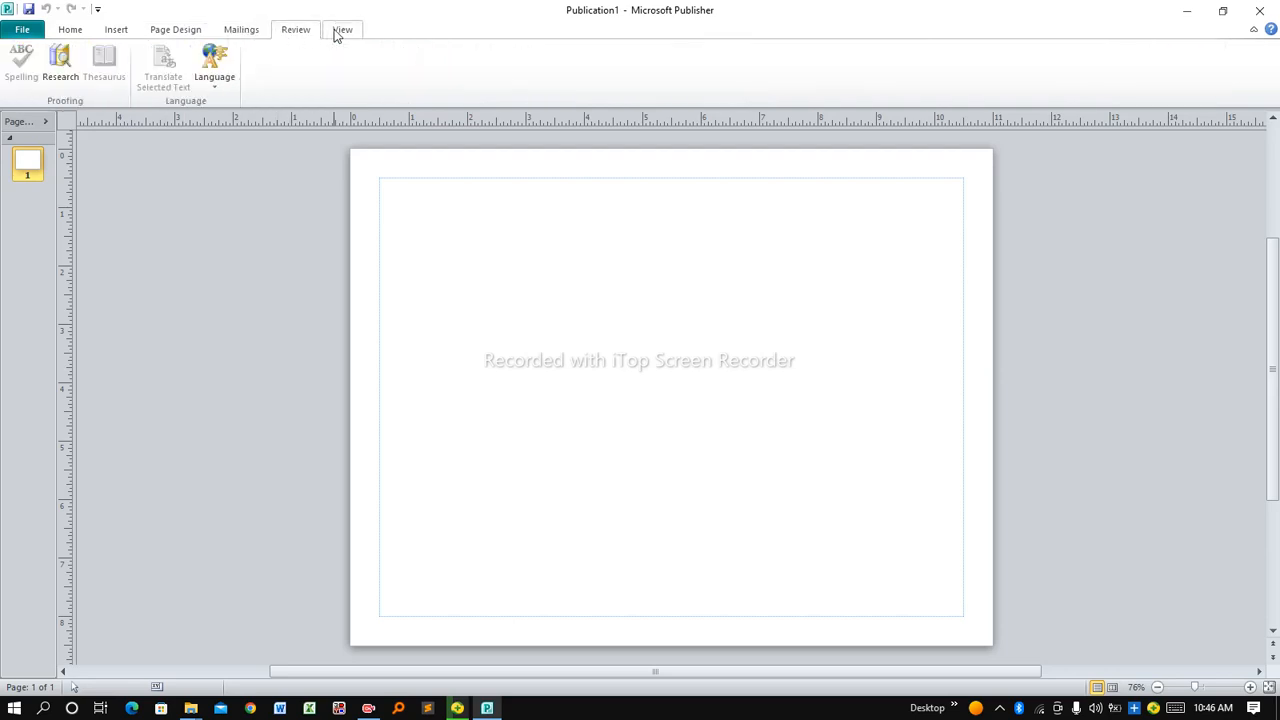
pyautogui.click(337, 33)
pyautogui.click(300, 33)
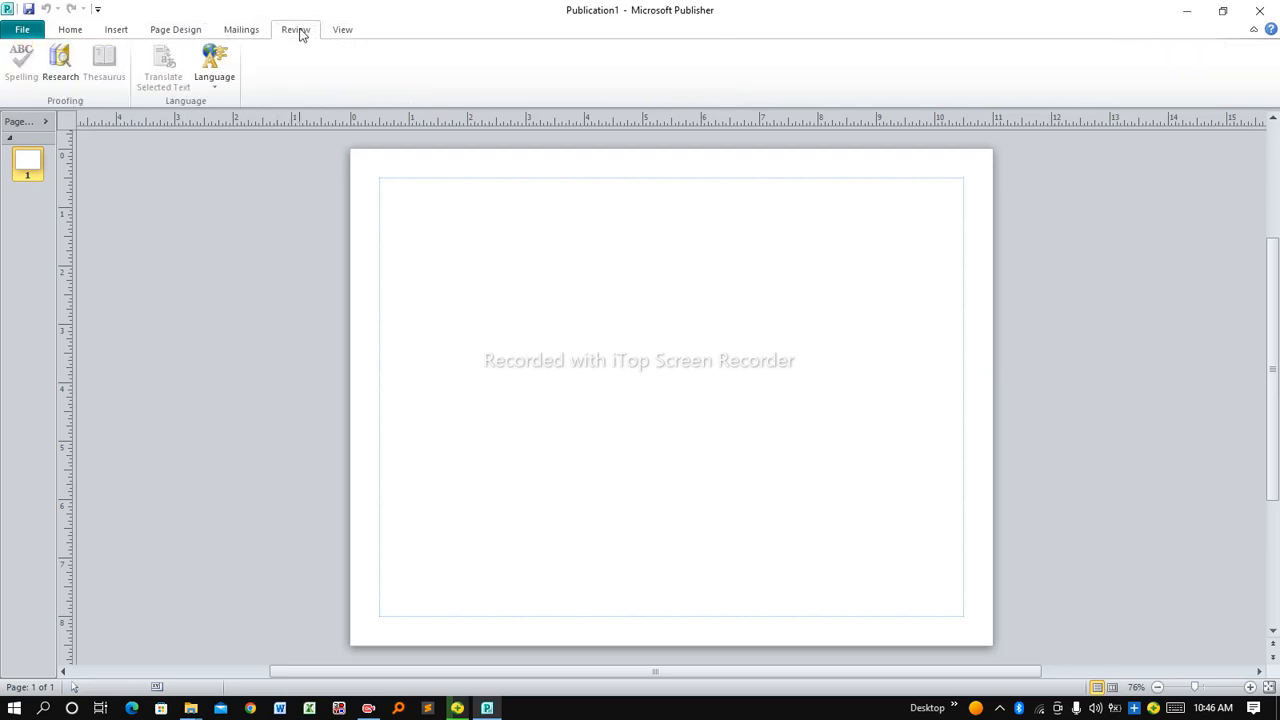
pyautogui.click(244, 34)
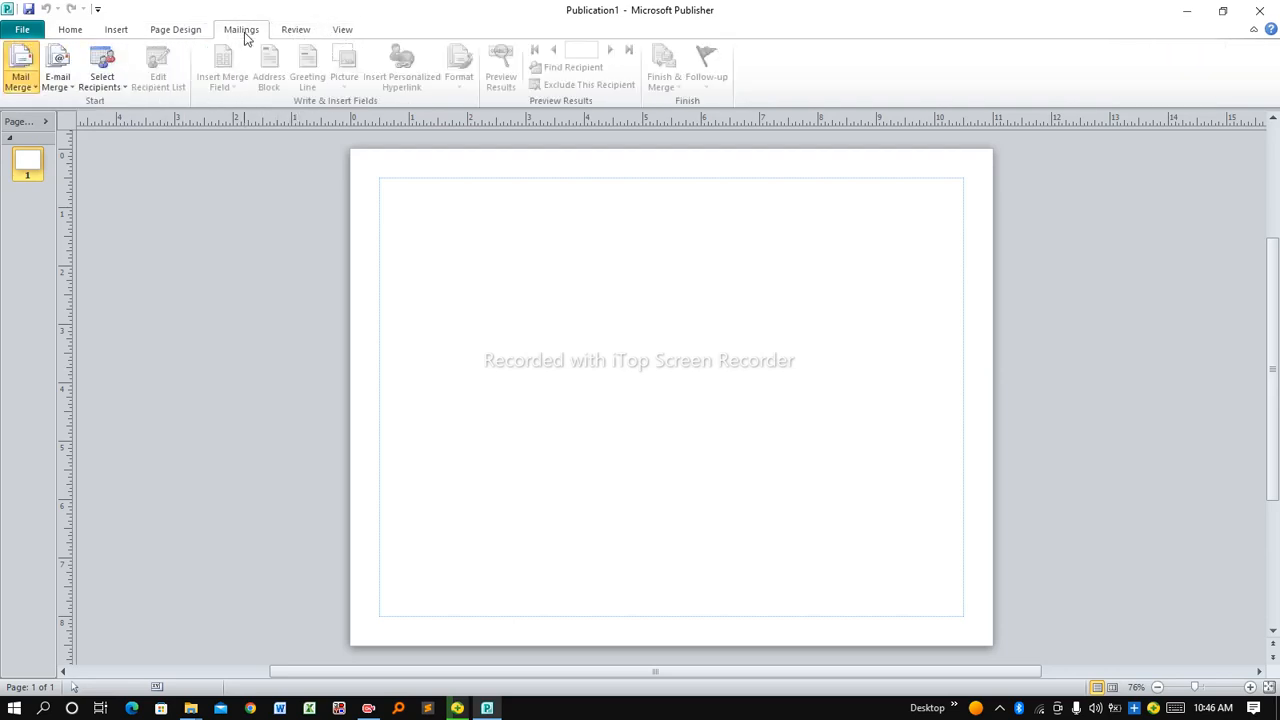
pyautogui.click(183, 37)
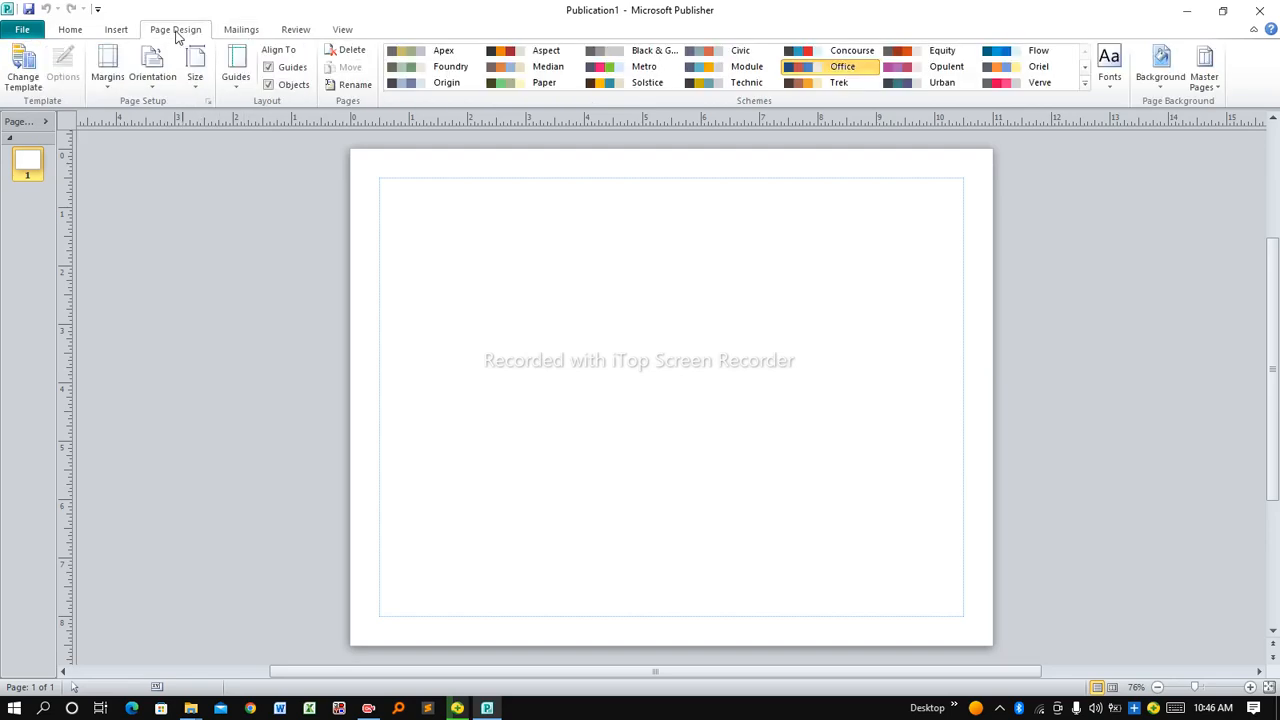
pyautogui.click(106, 31)
pyautogui.click(70, 36)
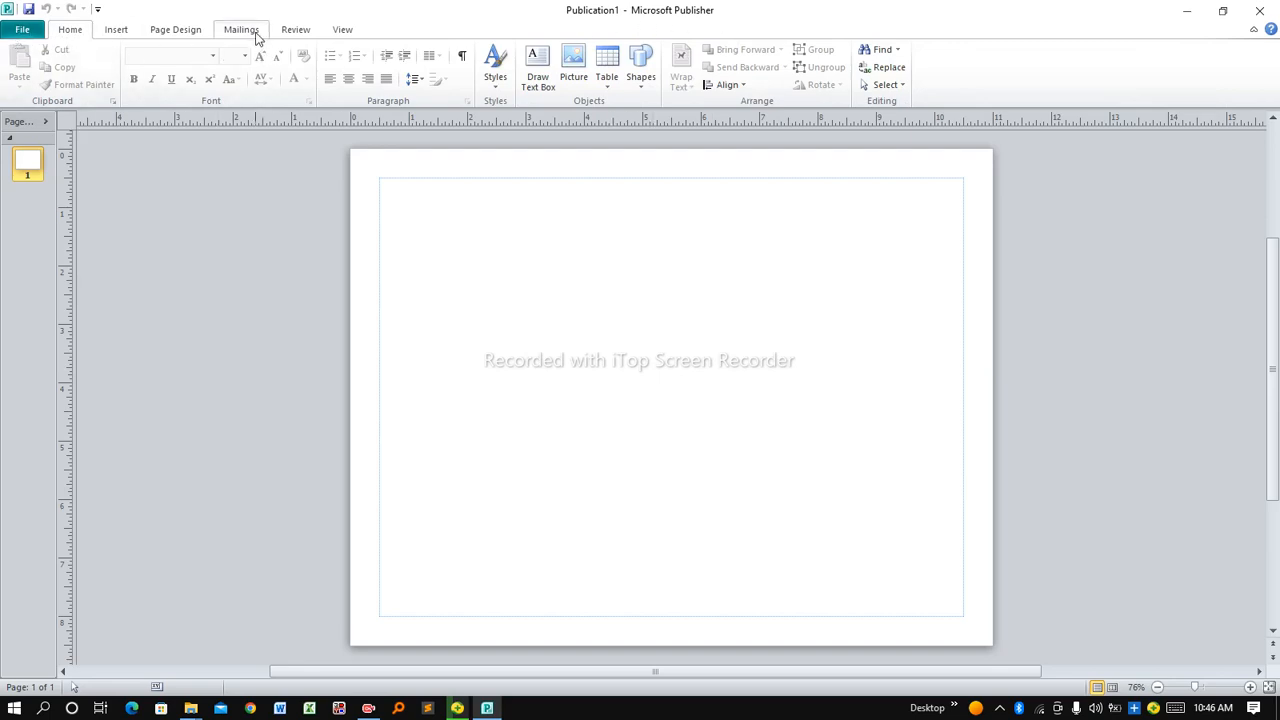
pyautogui.click(24, 31)
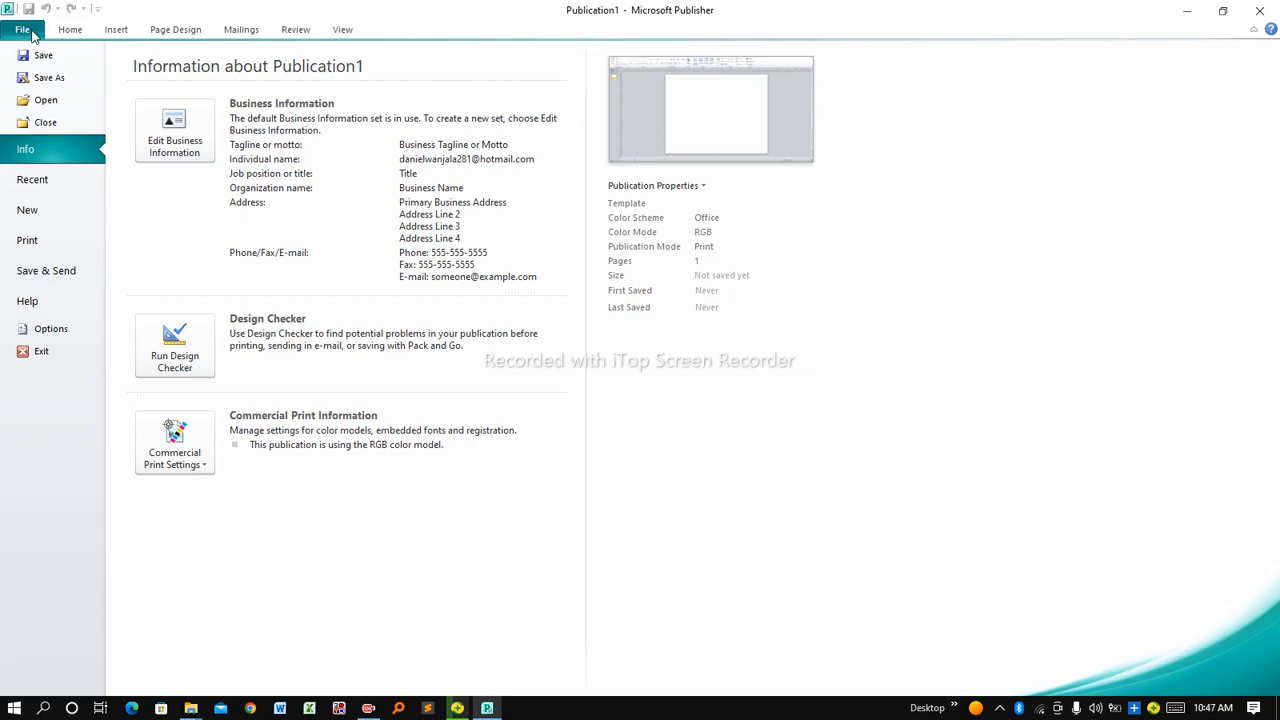
pyautogui.click(67, 31)
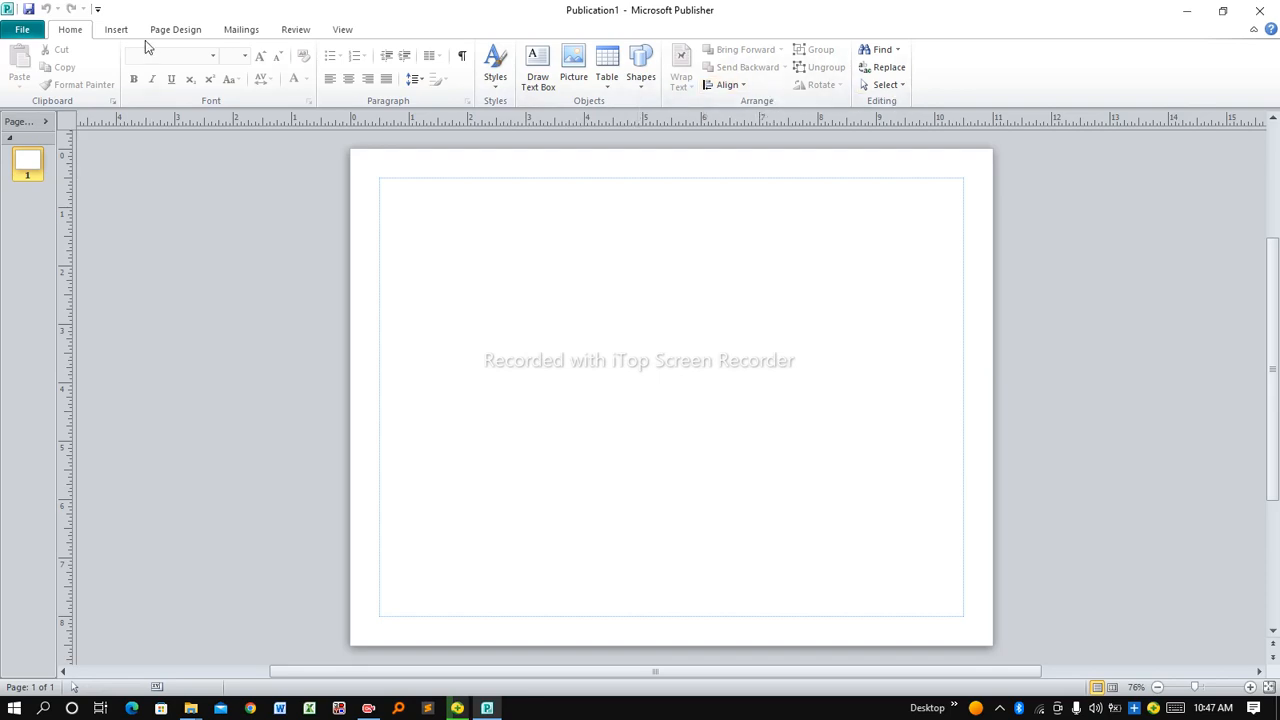
pyautogui.click(116, 30)
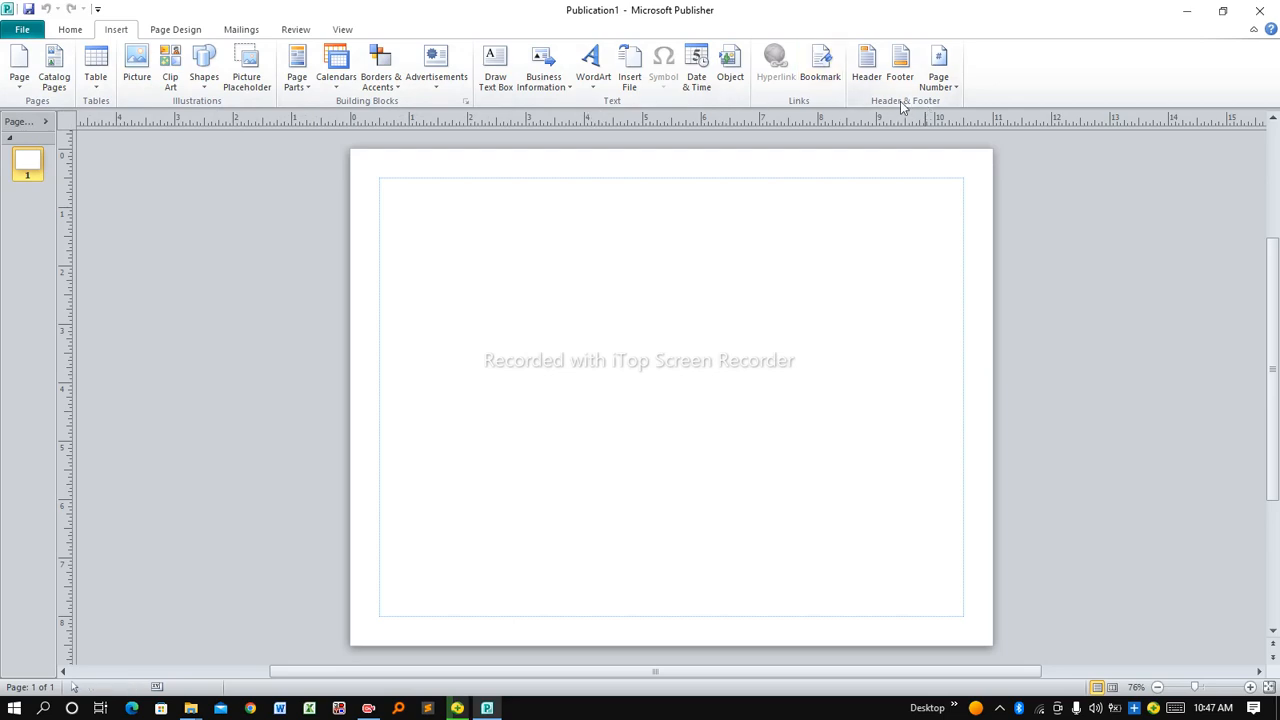
# Switch the ribbon to the Page Design commands
pyautogui.click(187, 32)
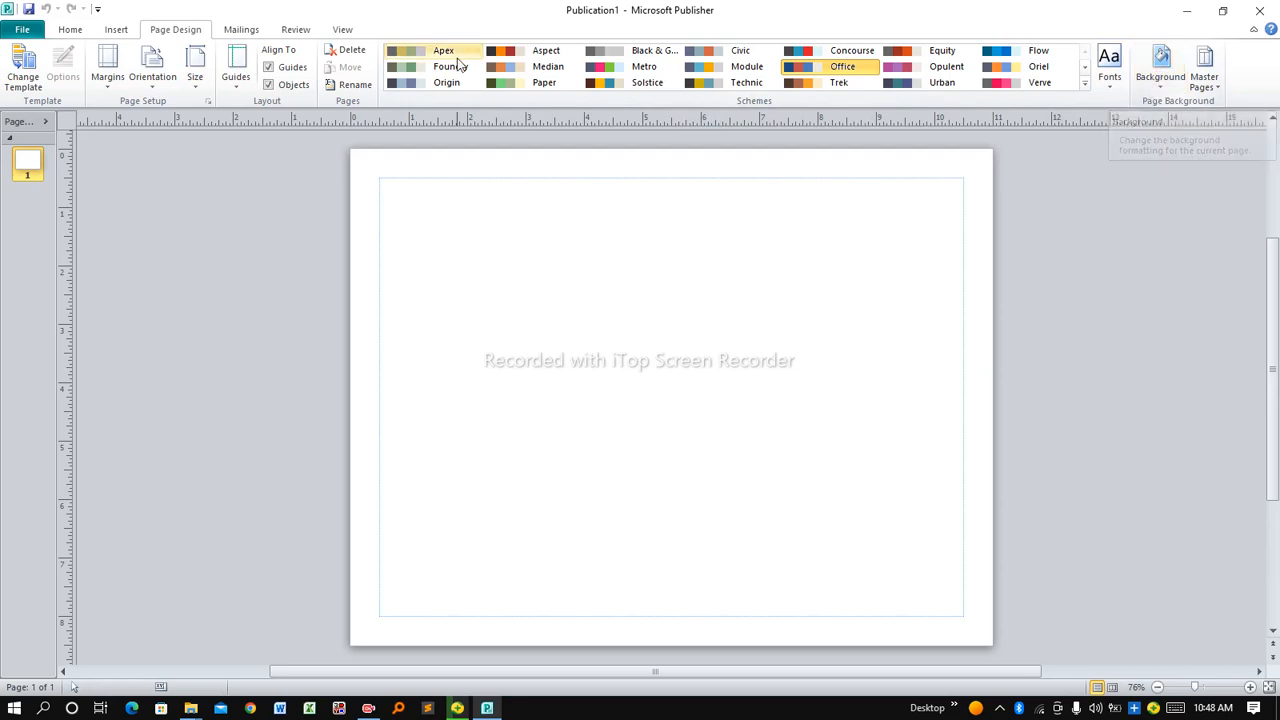
# Browse the Mailings, Review and View tabs, then arm the Draw Text Box tool from Insert
pyautogui.click(229, 30)
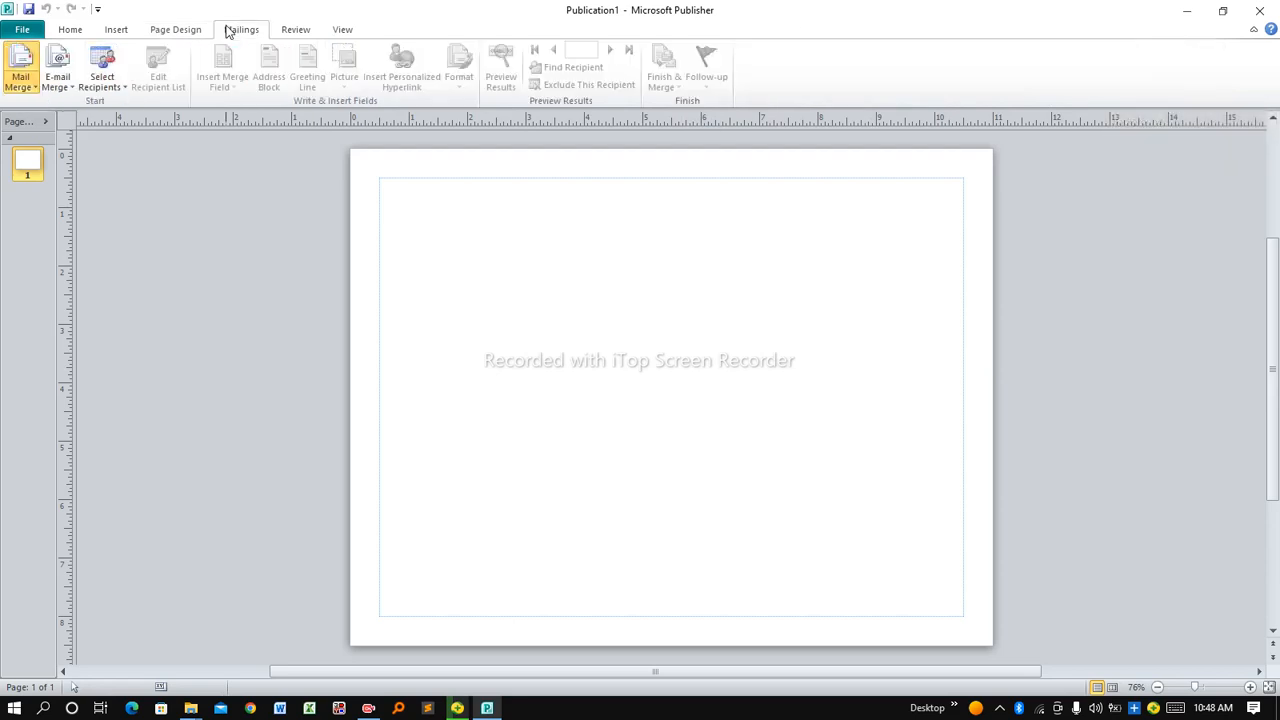
pyautogui.click(292, 33)
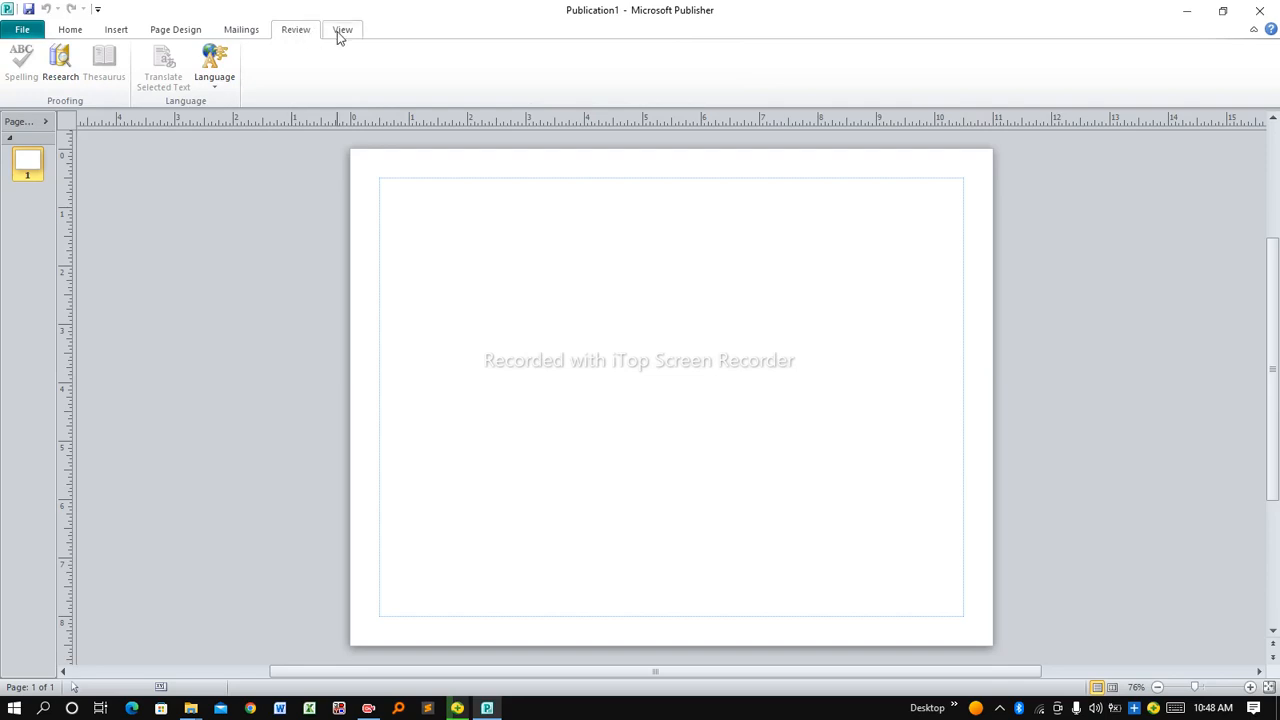
pyautogui.click(337, 31)
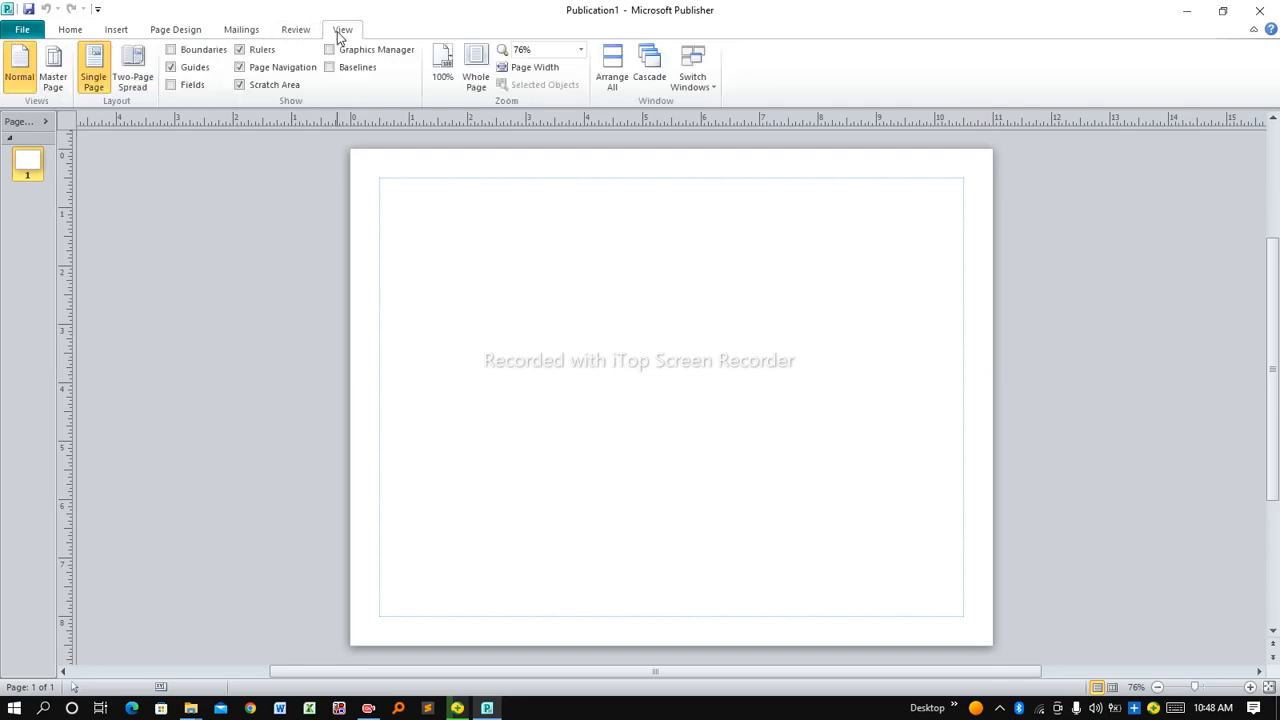
pyautogui.click(298, 33)
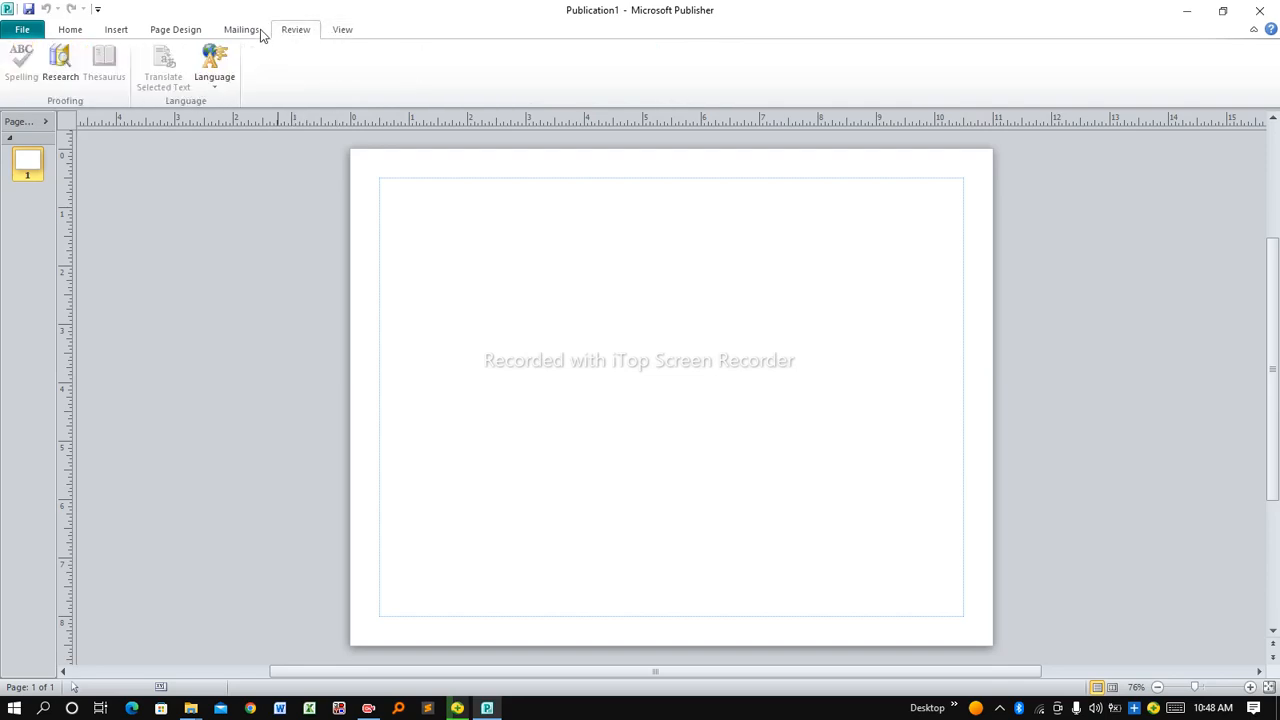
pyautogui.click(229, 32)
pyautogui.click(182, 36)
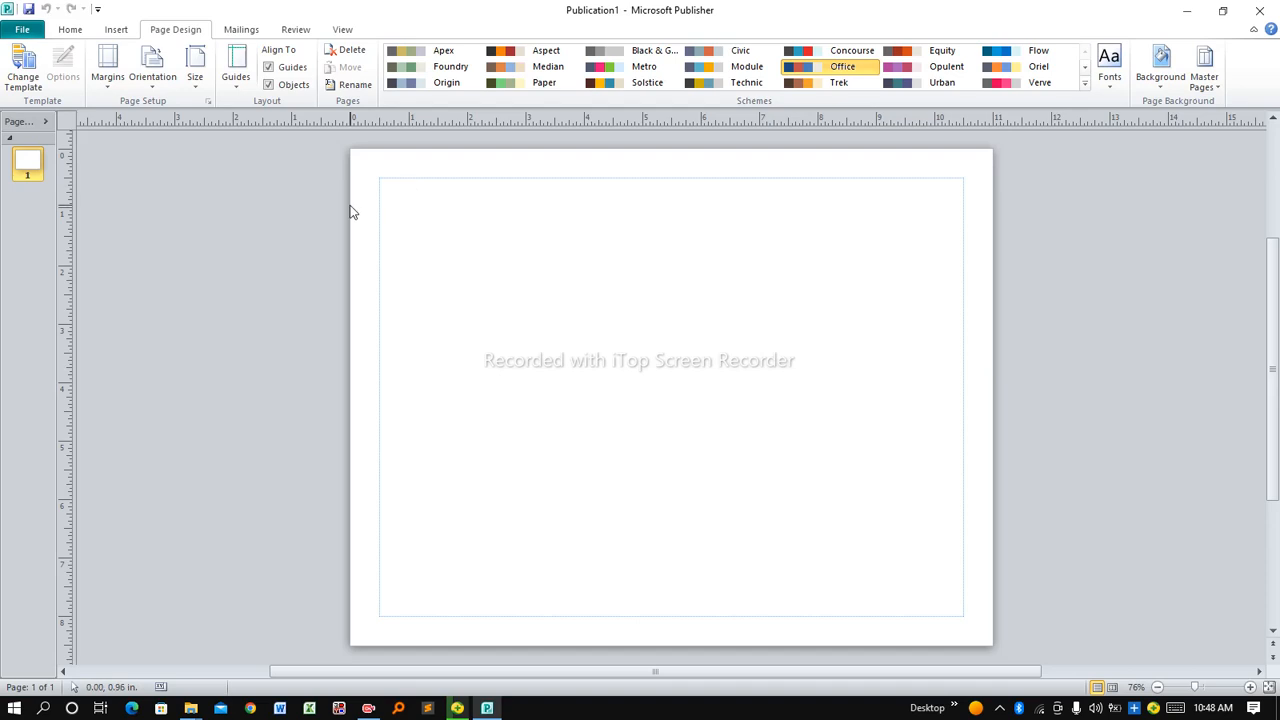
pyautogui.click(116, 31)
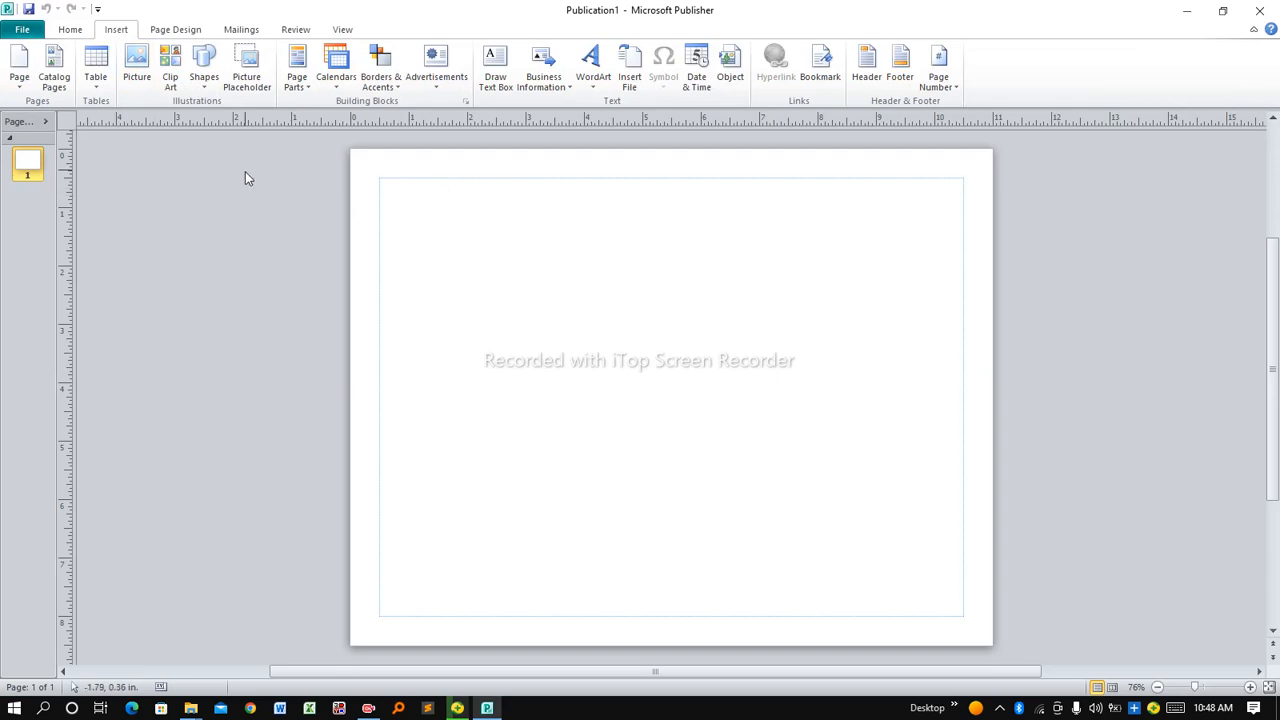
pyautogui.click(70, 32)
pyautogui.click(114, 33)
pyautogui.click(493, 87)
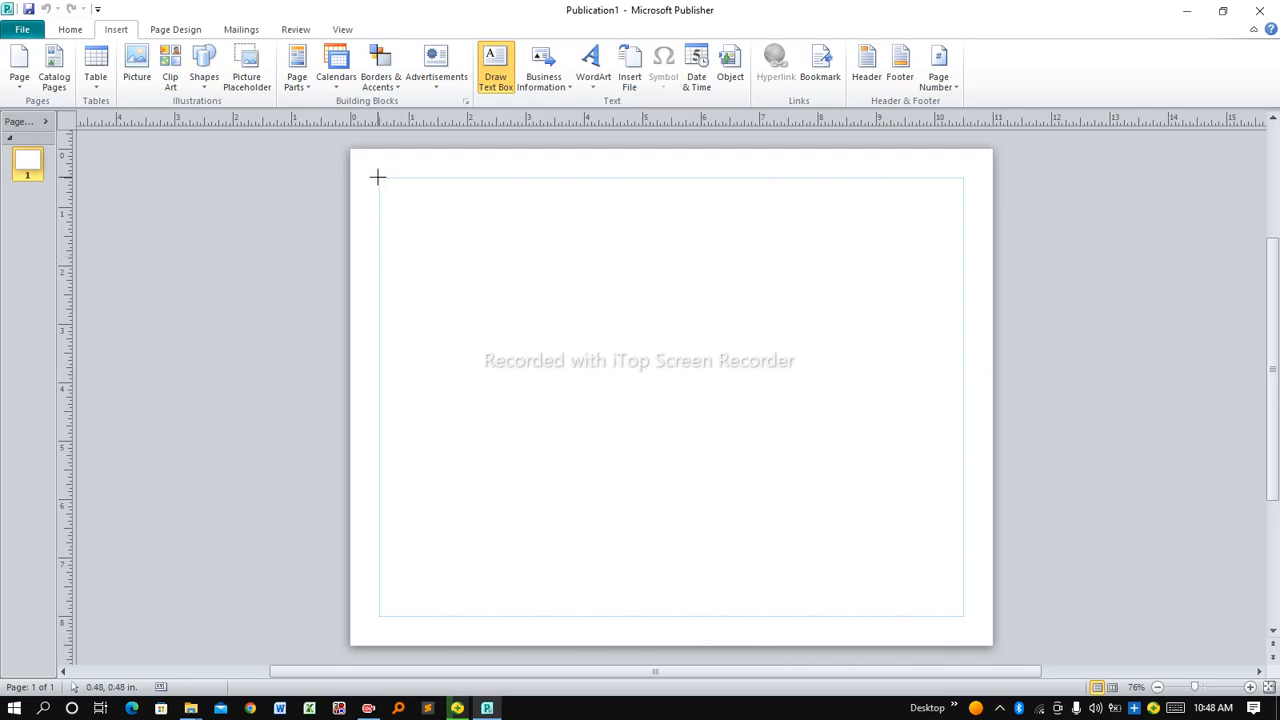
# Draw a text box of about 10.03 x 7.52 in spanning the page margins
pyautogui.moveTo(378, 177)
pyautogui.mouseDown()
pyautogui.moveTo(534, 317)
pyautogui.moveTo(899, 553)
pyautogui.moveTo(965, 617)
pyautogui.mouseUp()
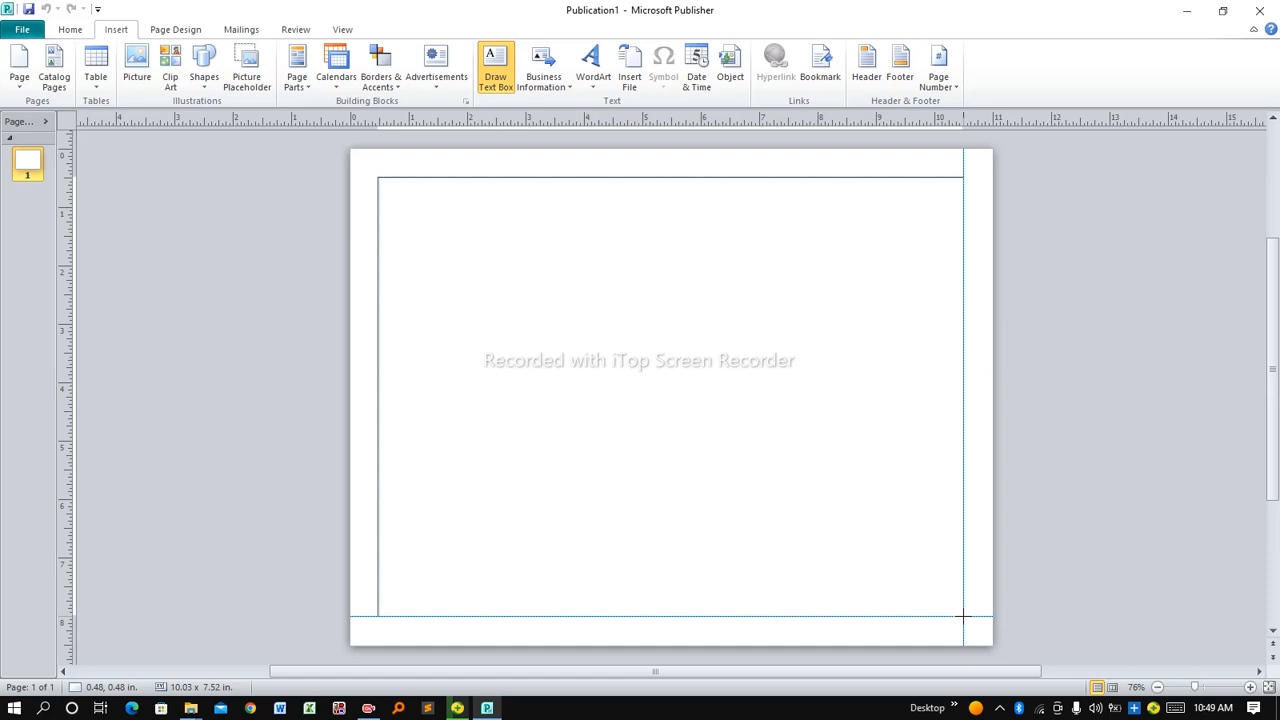
pyautogui.moveTo(962, 616); pyautogui.dragTo(962, 618)
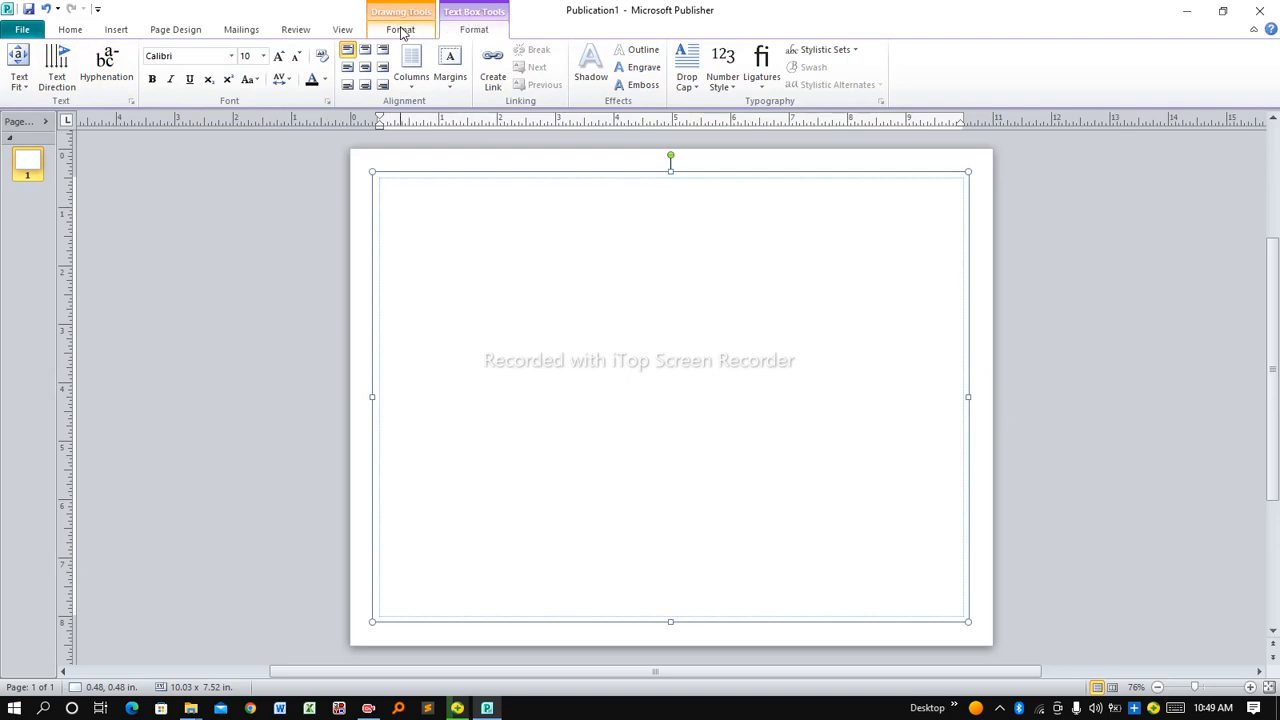
pyautogui.click(400, 30)
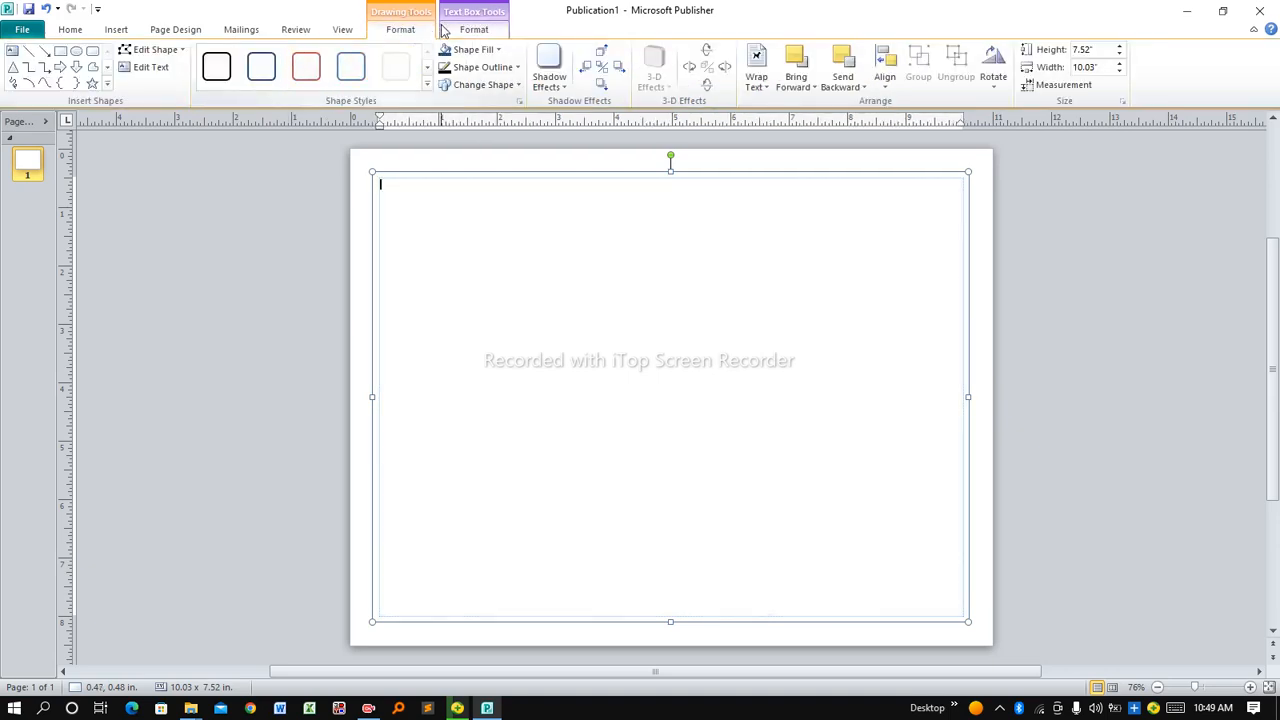
pyautogui.click(477, 10)
pyautogui.click(473, 30)
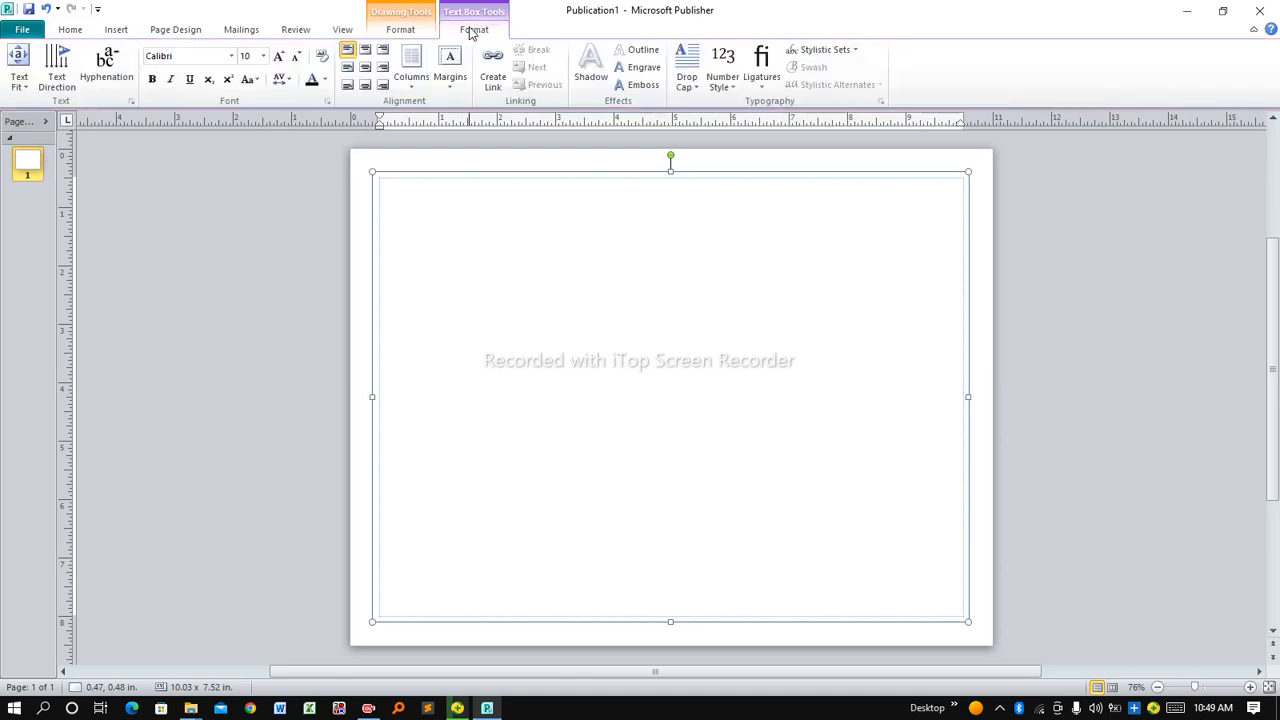
# Set the text box font to 20 pt Arial Black and turn on Caps Lock
pyautogui.click(233, 57)
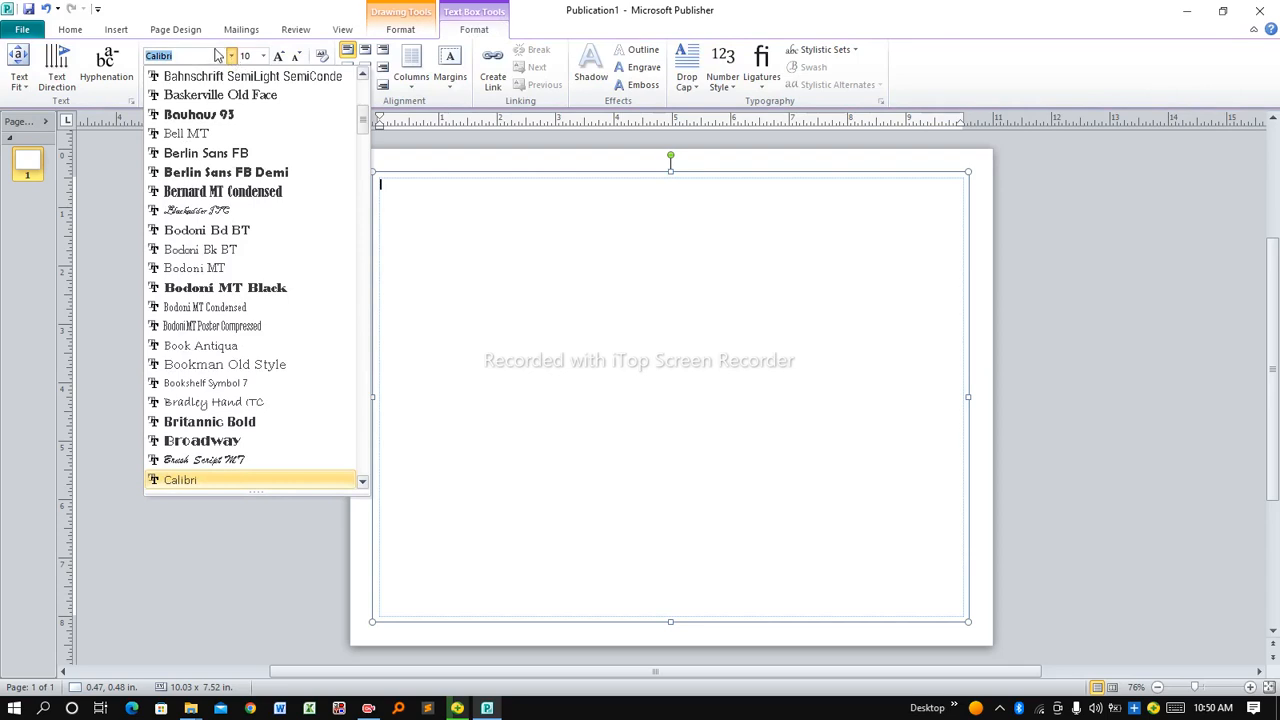
pyautogui.write('Arial')
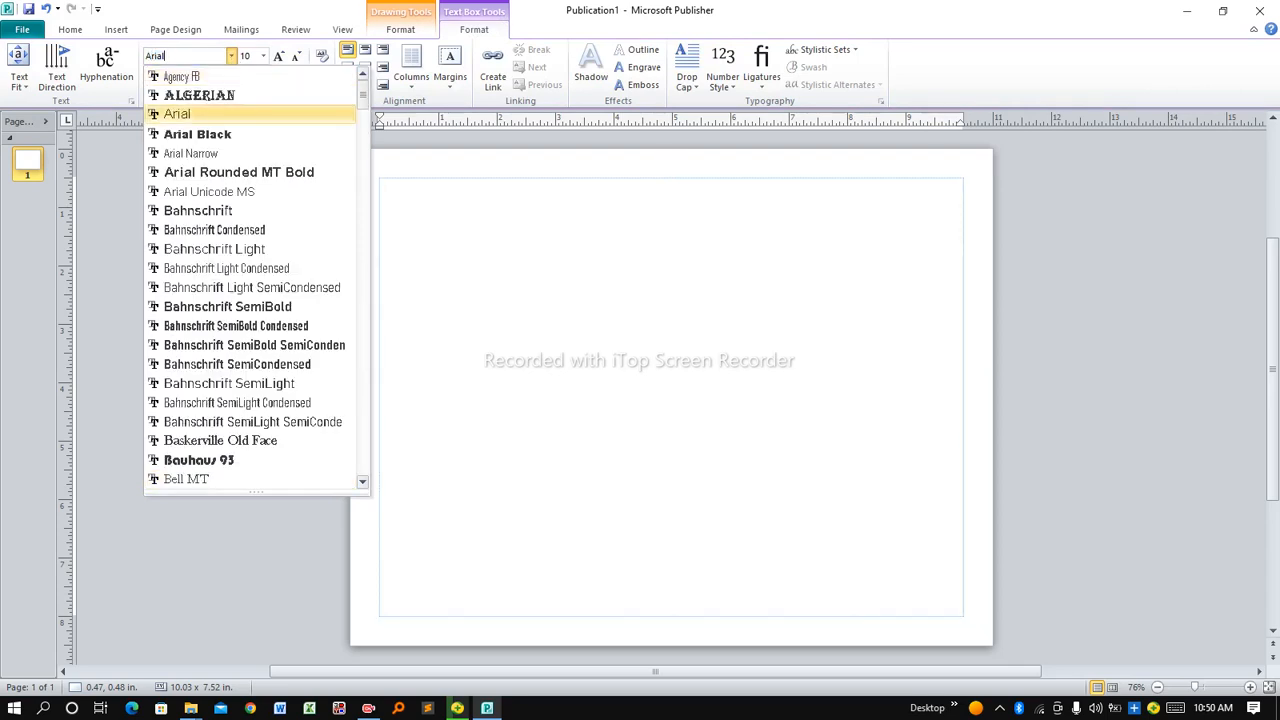
pyautogui.click(211, 136)
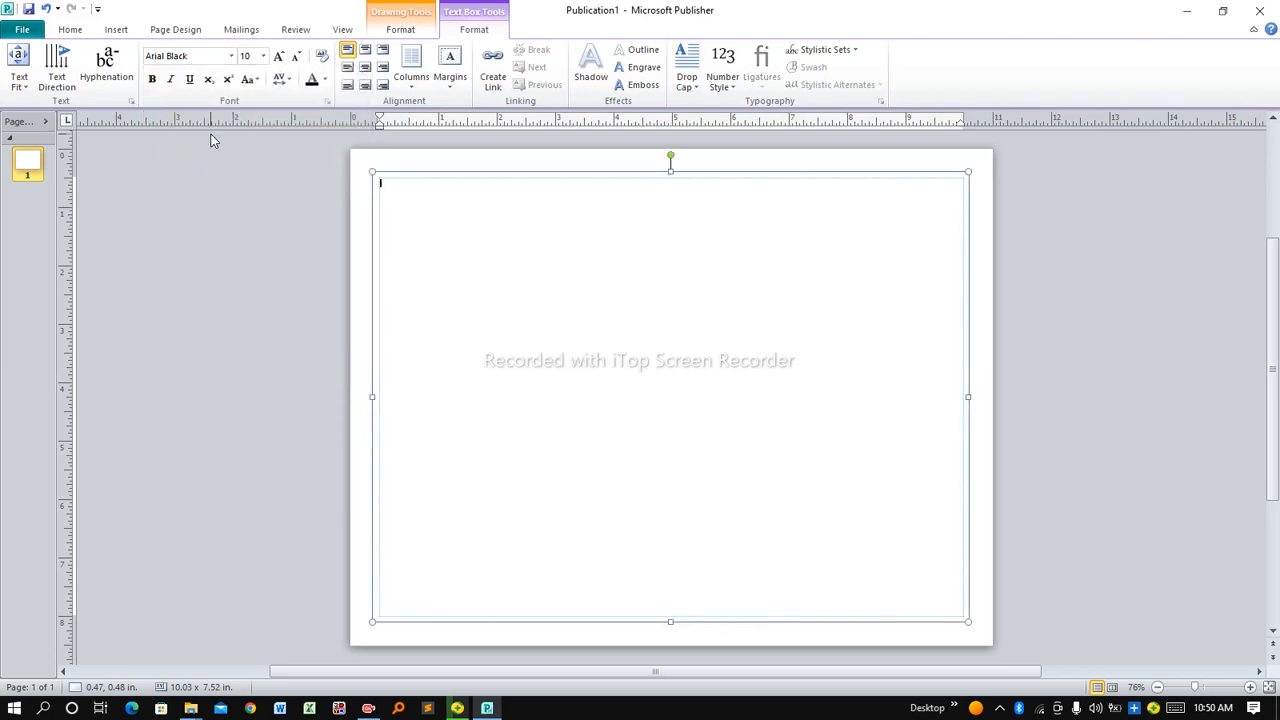
pyautogui.click(263, 56)
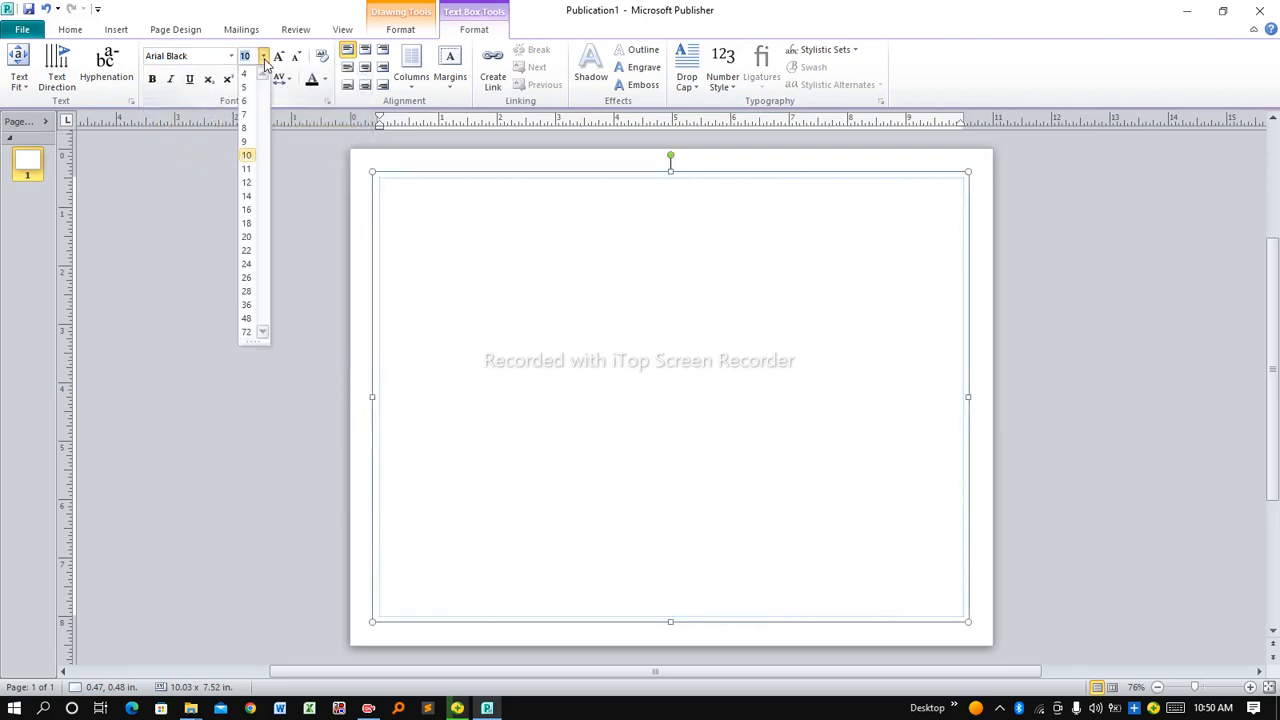
pyautogui.click(247, 237)
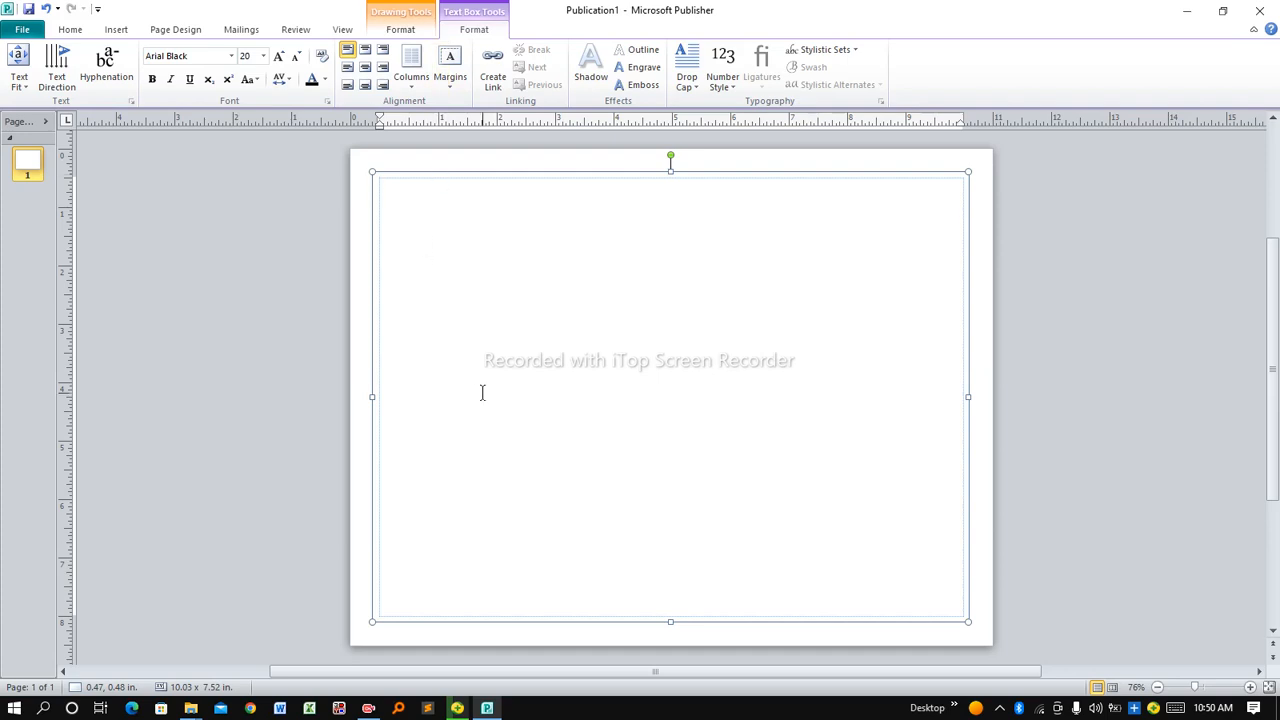
pyautogui.press('capslock')
# Type the heading TECH MANUAL, correcting a mistyped letter
pyautogui.write('TEK')
pyautogui.press('BackSpace')
pyautogui.write('CH ')
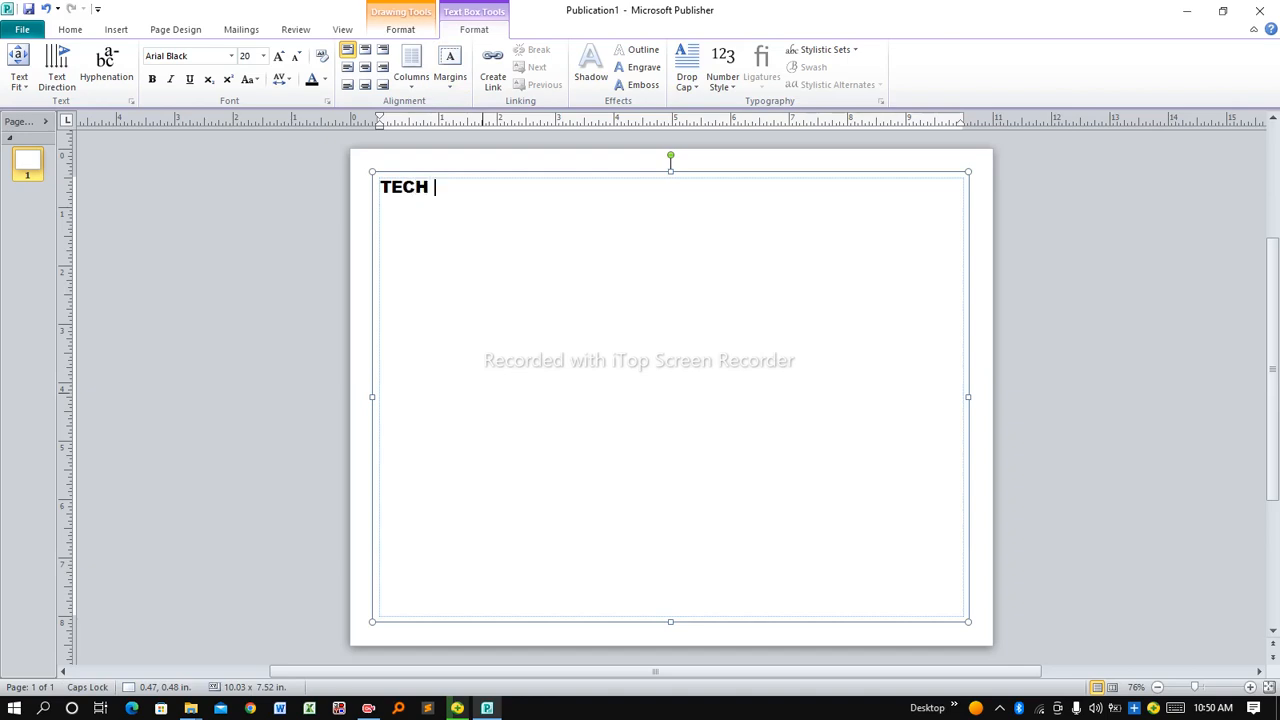
pyautogui.write('MANUAL')
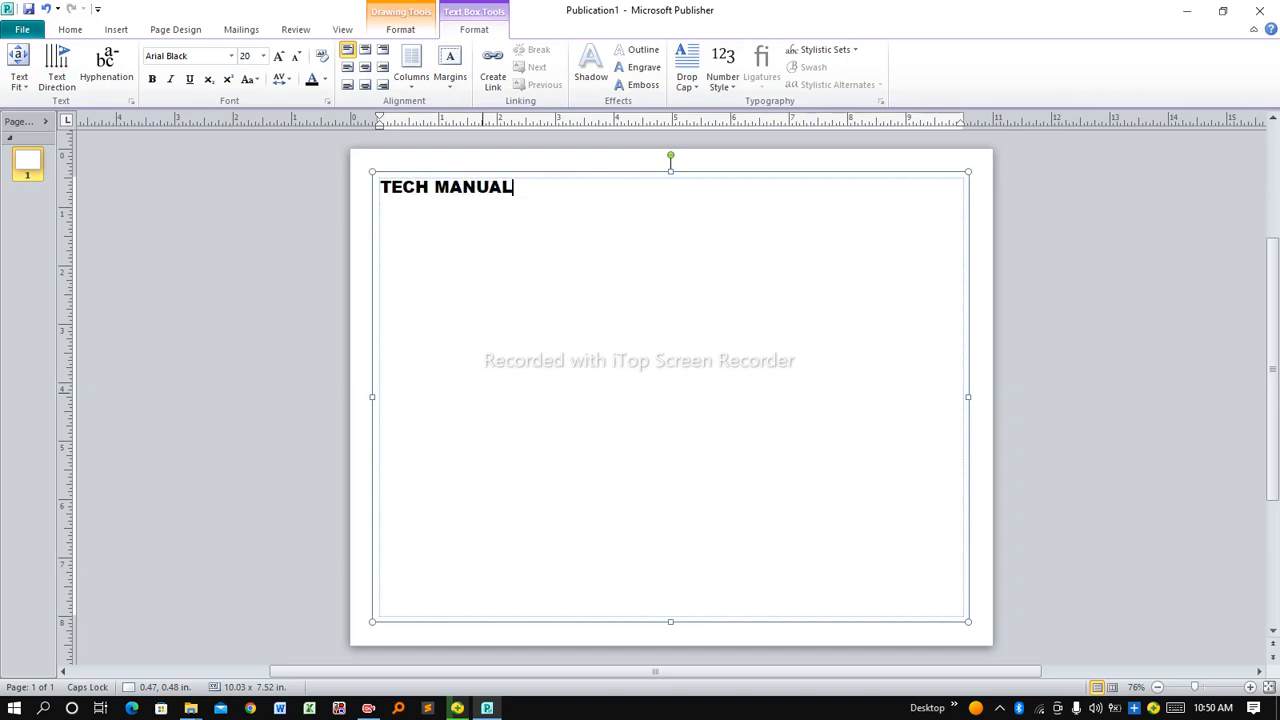
# Enlarge the TECH MANUAL heading to 36 pt
pyautogui.moveTo(523, 188); pyautogui.dragTo(379, 188)
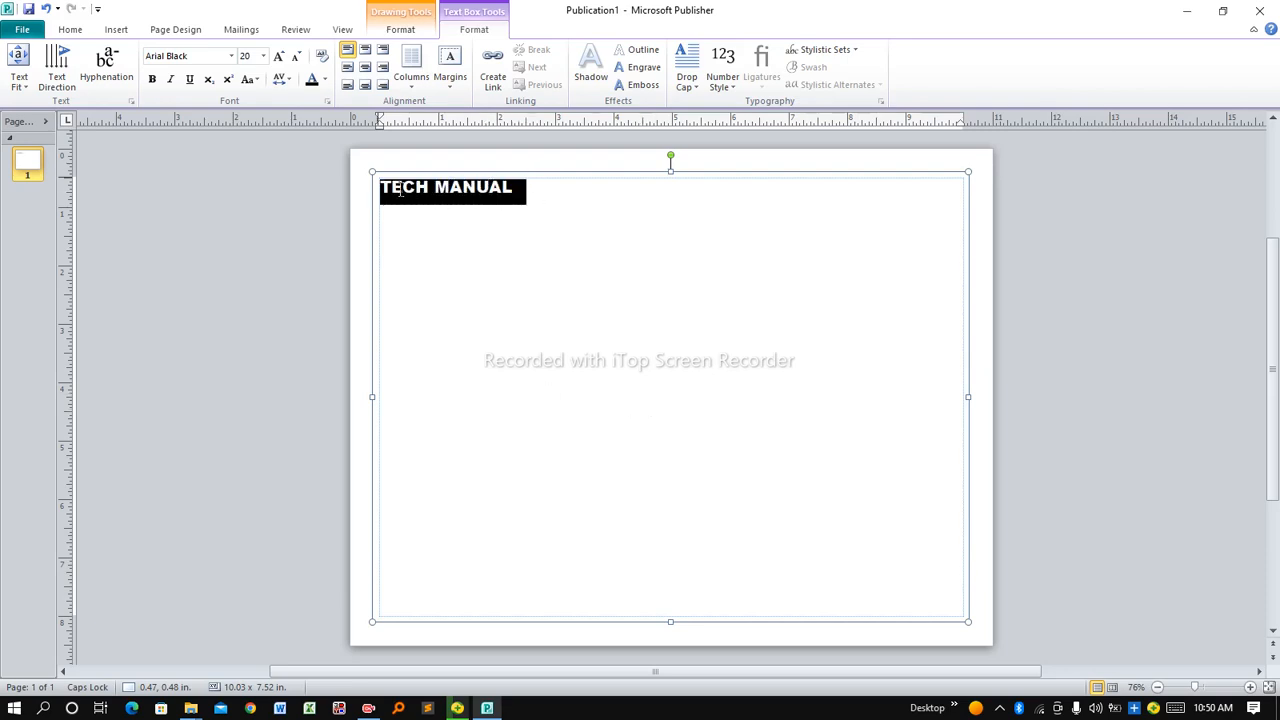
pyautogui.click(263, 56)
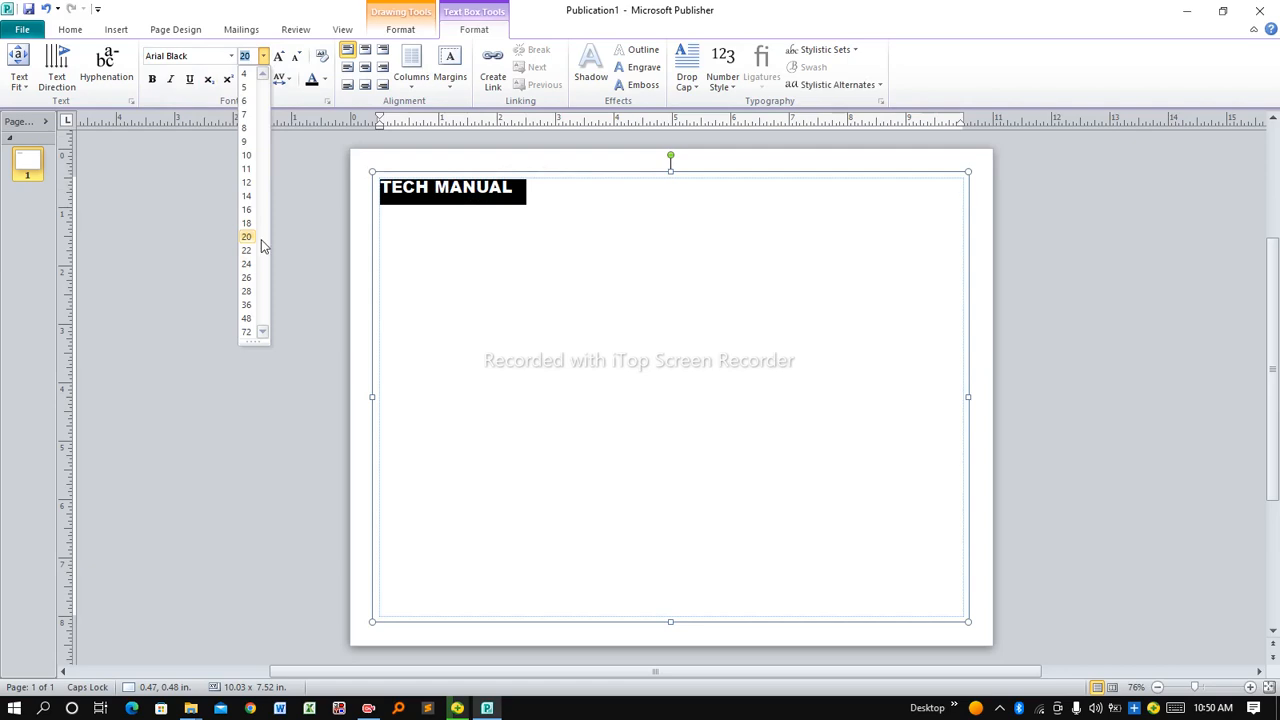
pyautogui.click(247, 306)
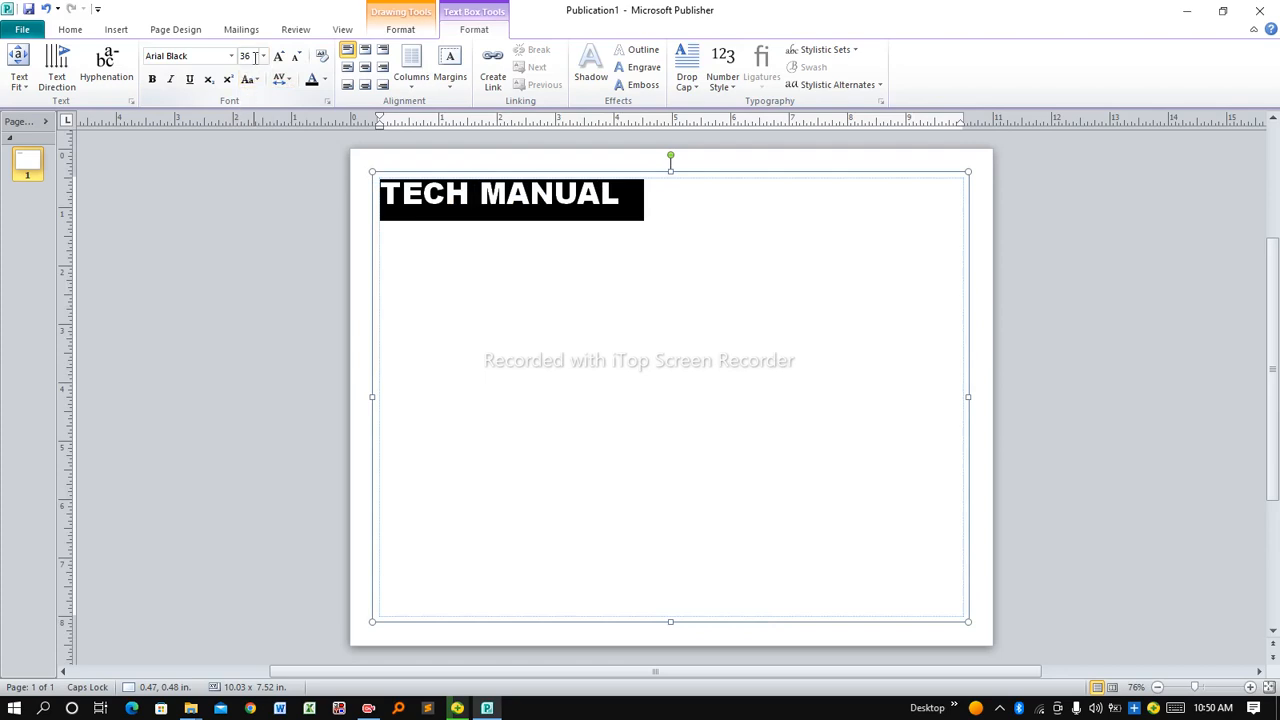
pyautogui.click(325, 79)
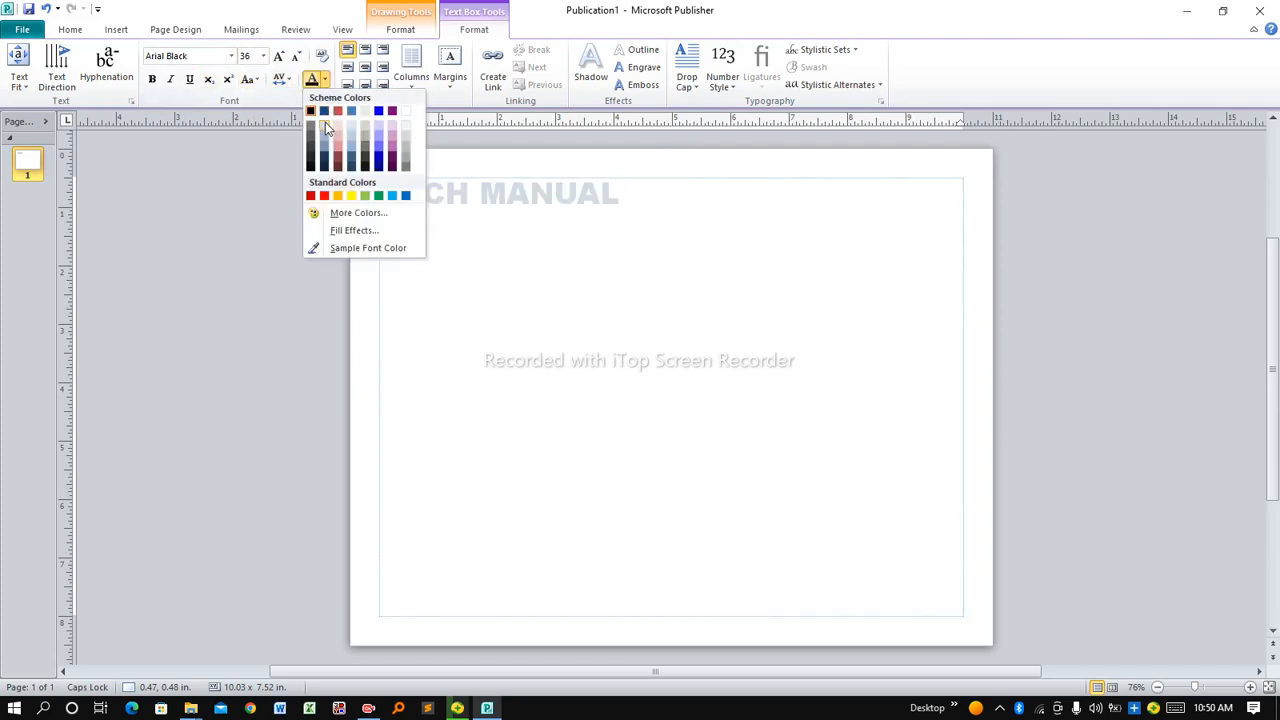
# Make the TECH MANUAL heading dark blue, bold and italic, then add a line below
pyautogui.click(325, 113)
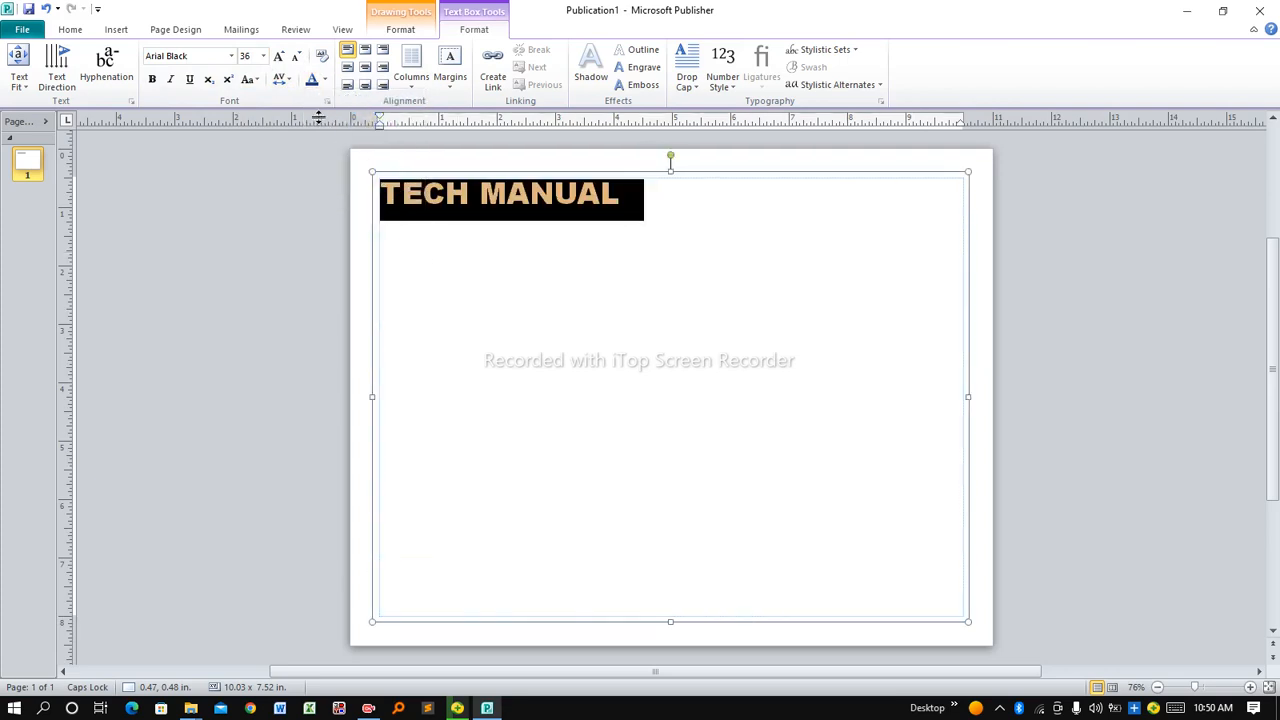
pyautogui.click(153, 80)
pyautogui.click(171, 84)
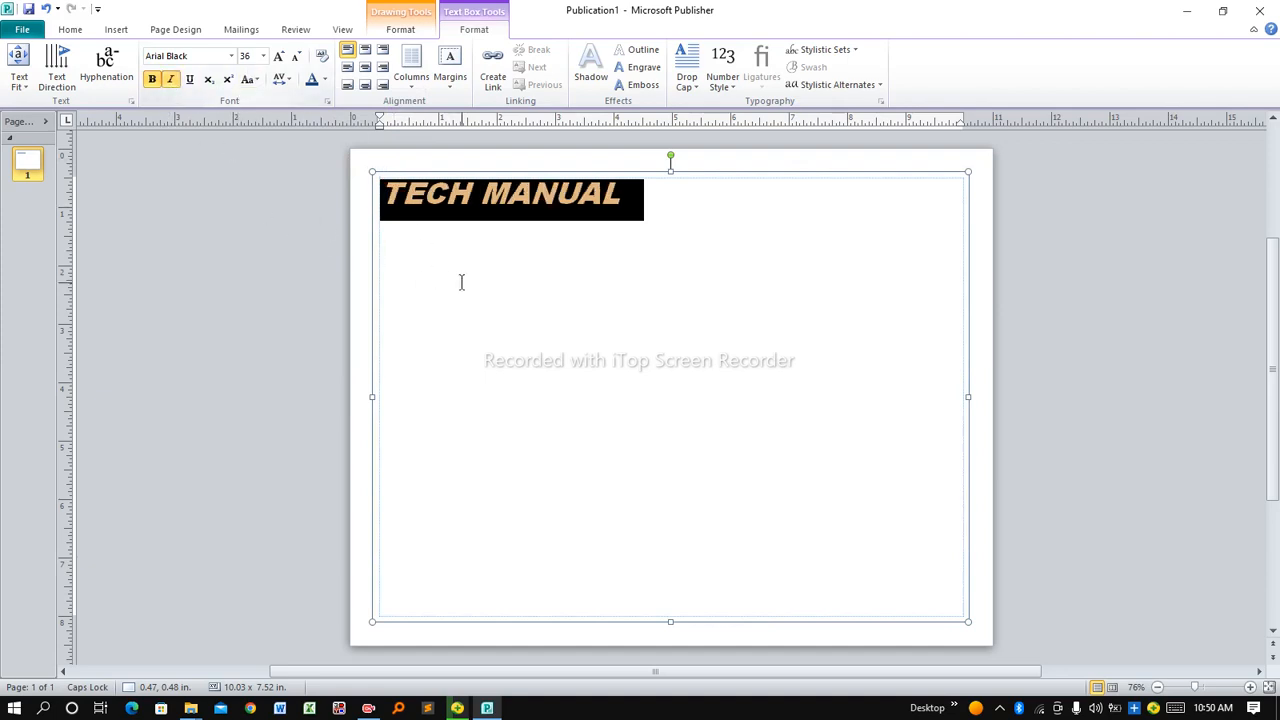
pyautogui.click(446, 246)
pyautogui.click(632, 201)
pyautogui.press('Return')
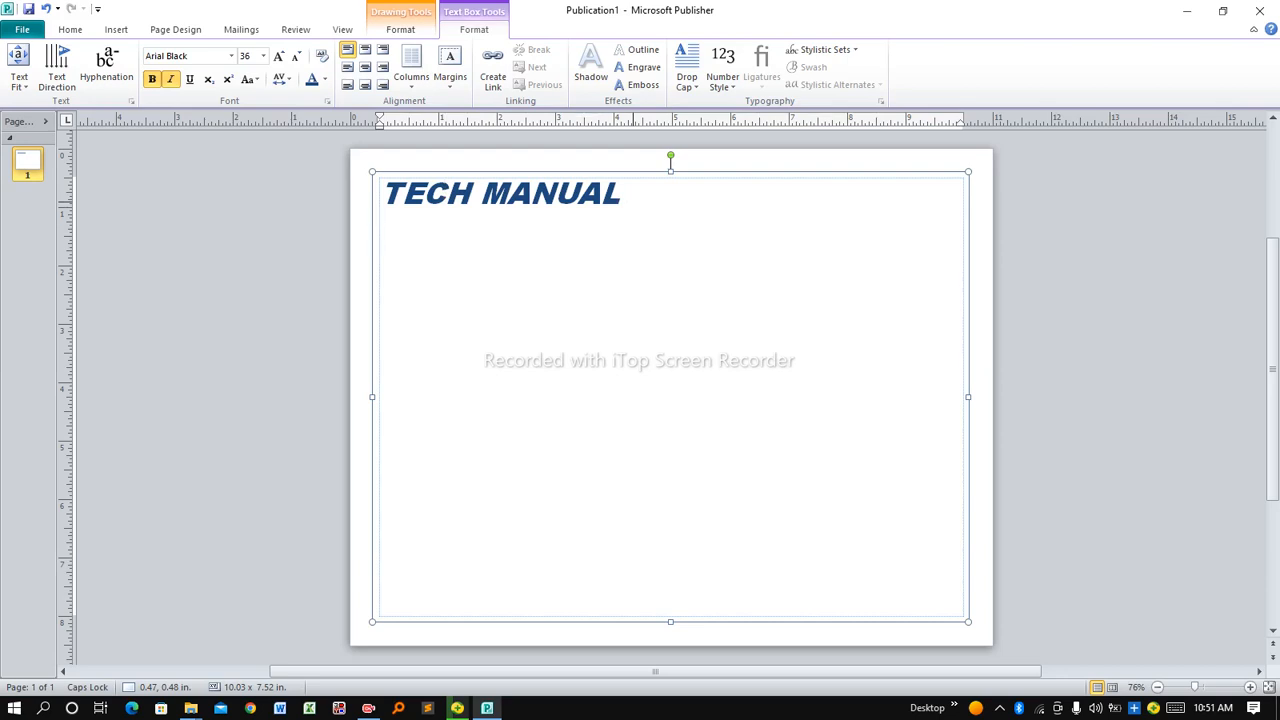
# Add the subtitle YOUR ICT SOLUTIONS in 16 pt dark red, then start a new line
pyautogui.write('YOUR ')
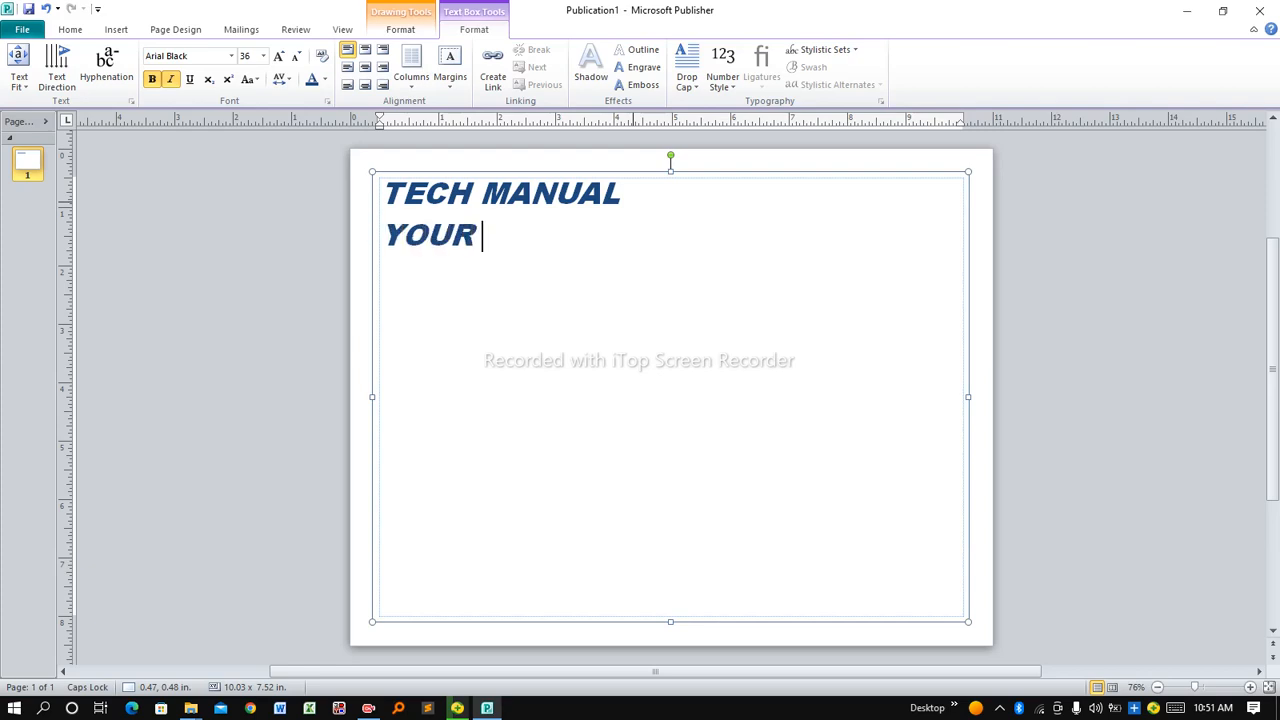
pyautogui.write('ICT SOL')
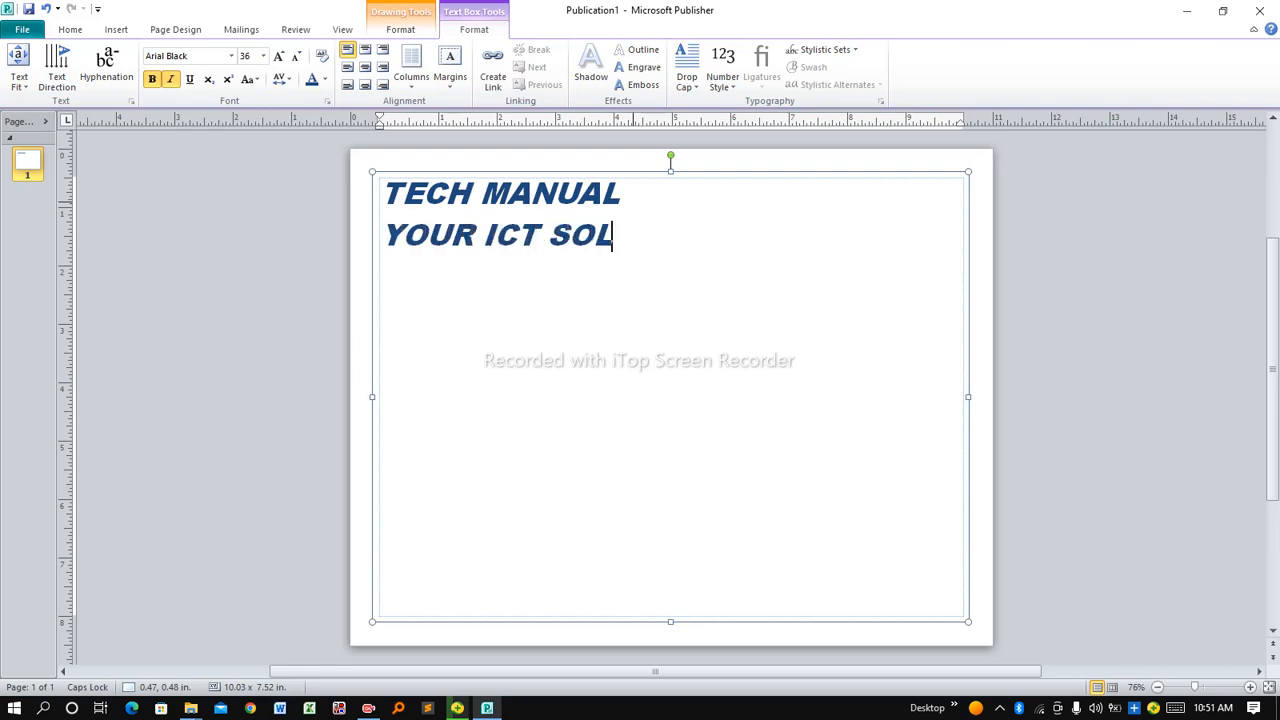
pyautogui.write('UTION')
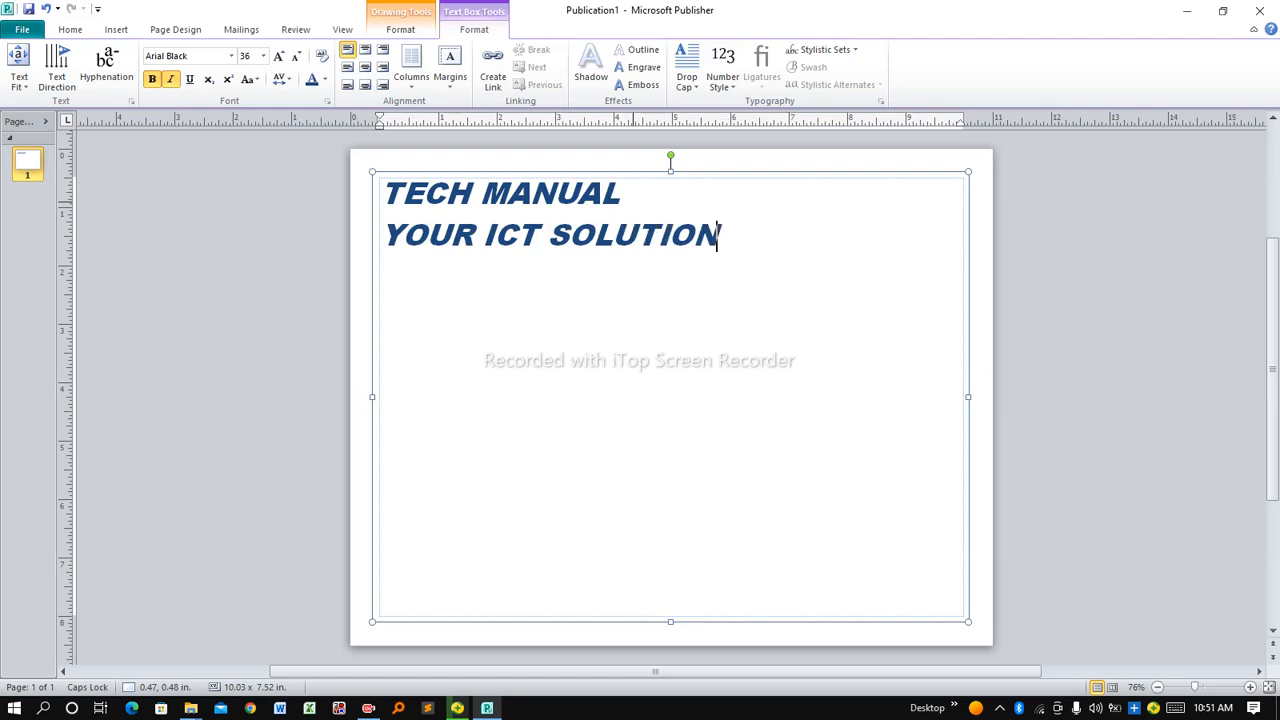
pyautogui.write('S')
pyautogui.moveTo(748, 240); pyautogui.dragTo(438, 224)
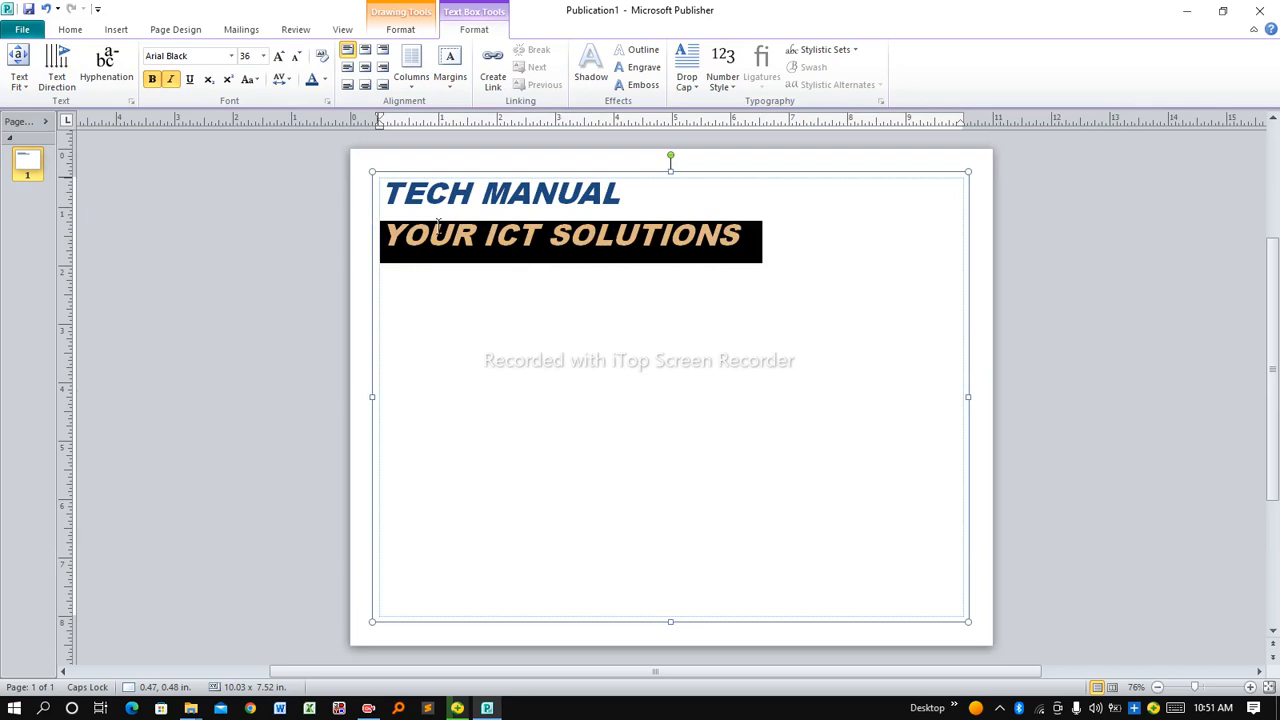
pyautogui.click(261, 57)
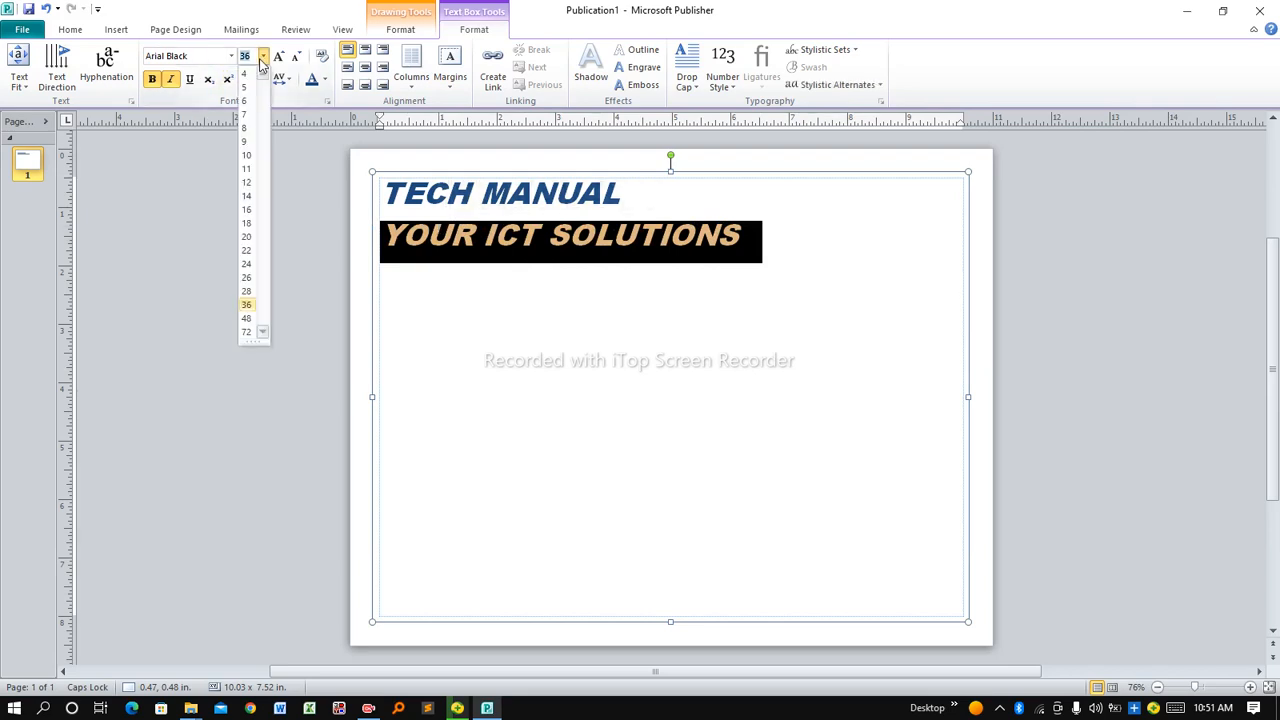
pyautogui.click(247, 209)
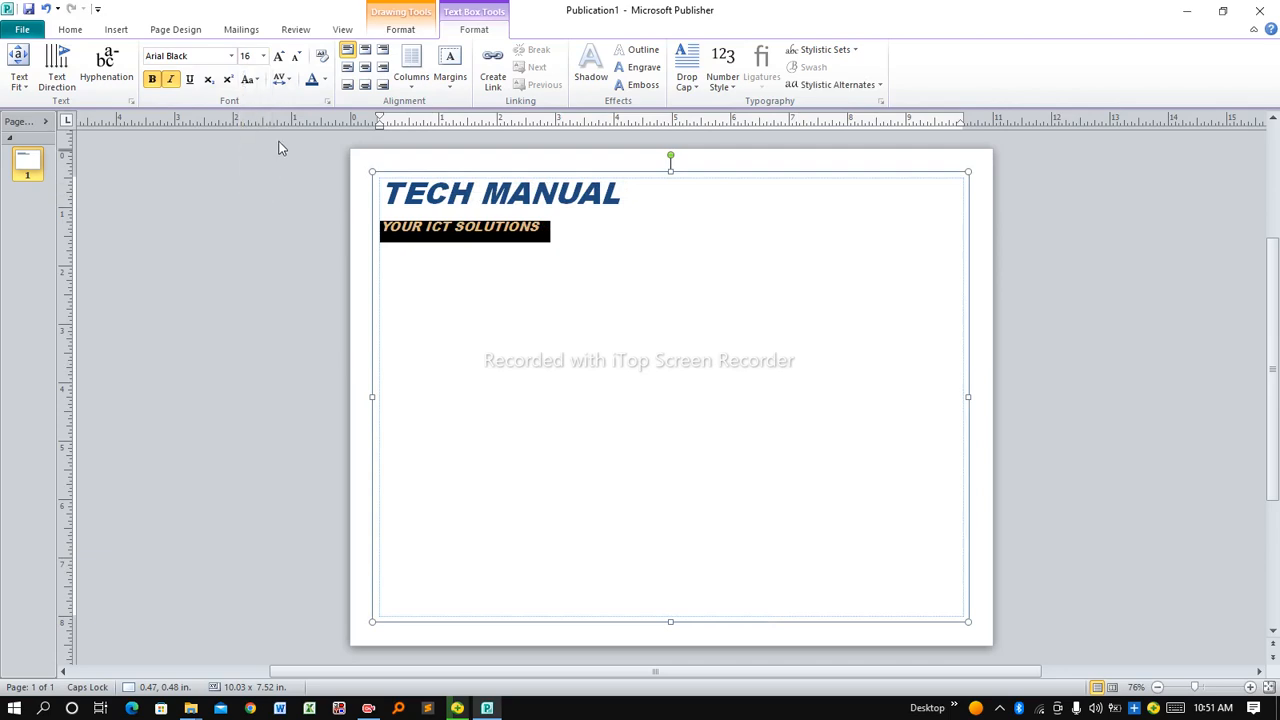
pyautogui.click(323, 85)
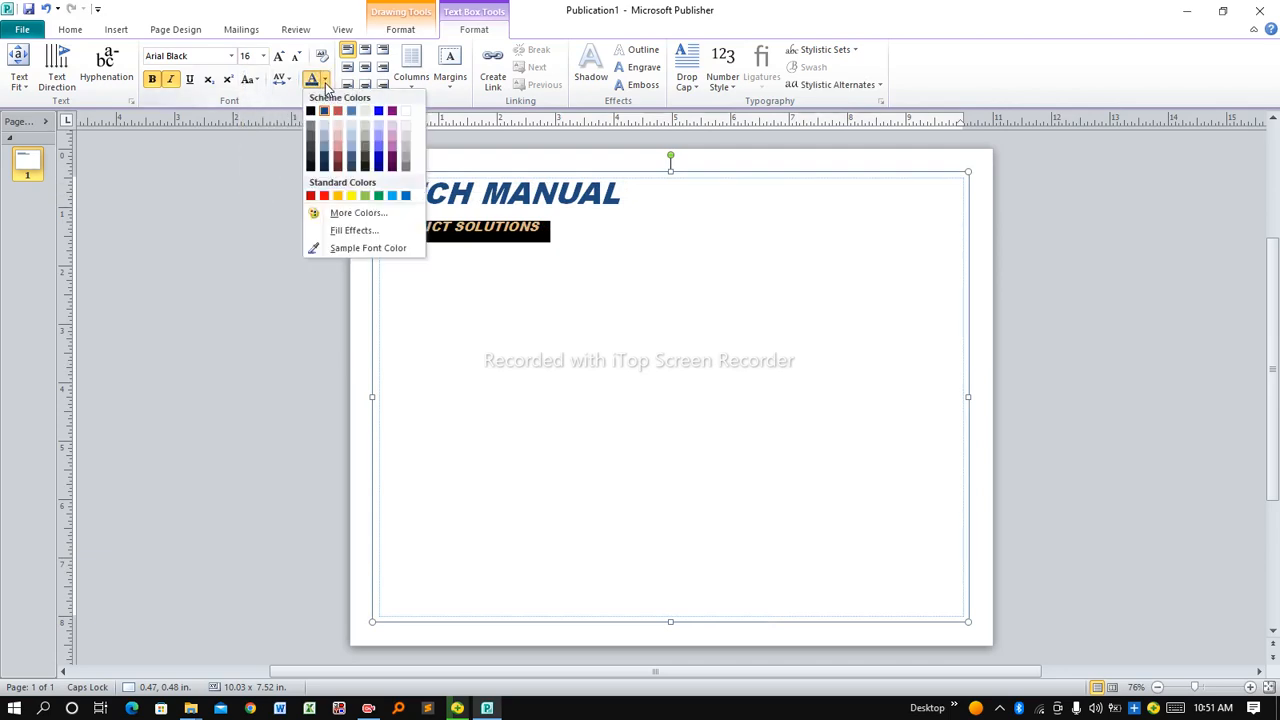
pyautogui.click(337, 163)
pyautogui.click(637, 234)
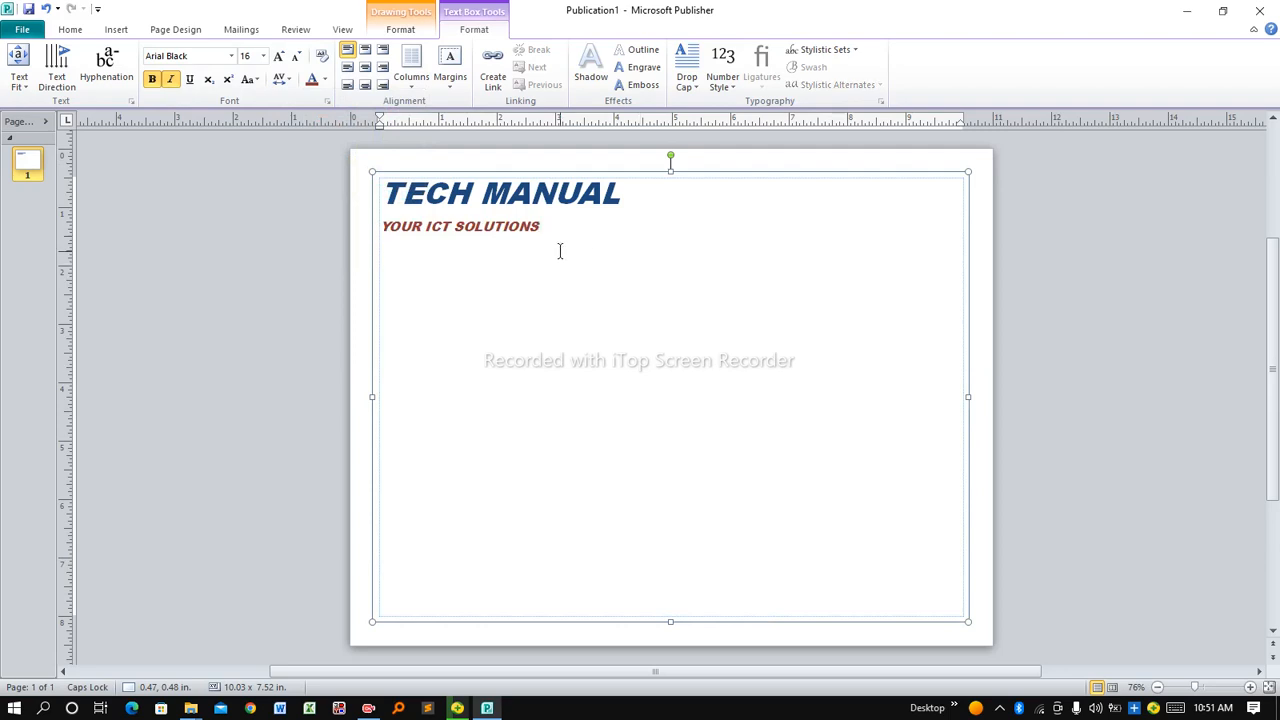
pyautogui.press('Return')
pyautogui.press('Return')
# Type the CEO's name in capitals with a (SECOND NAME) placeholder, followed by a CEO line
pyautogui.write('W')
pyautogui.press('BackSpace')
pyautogui.press('capslock')
pyautogui.write('joh')
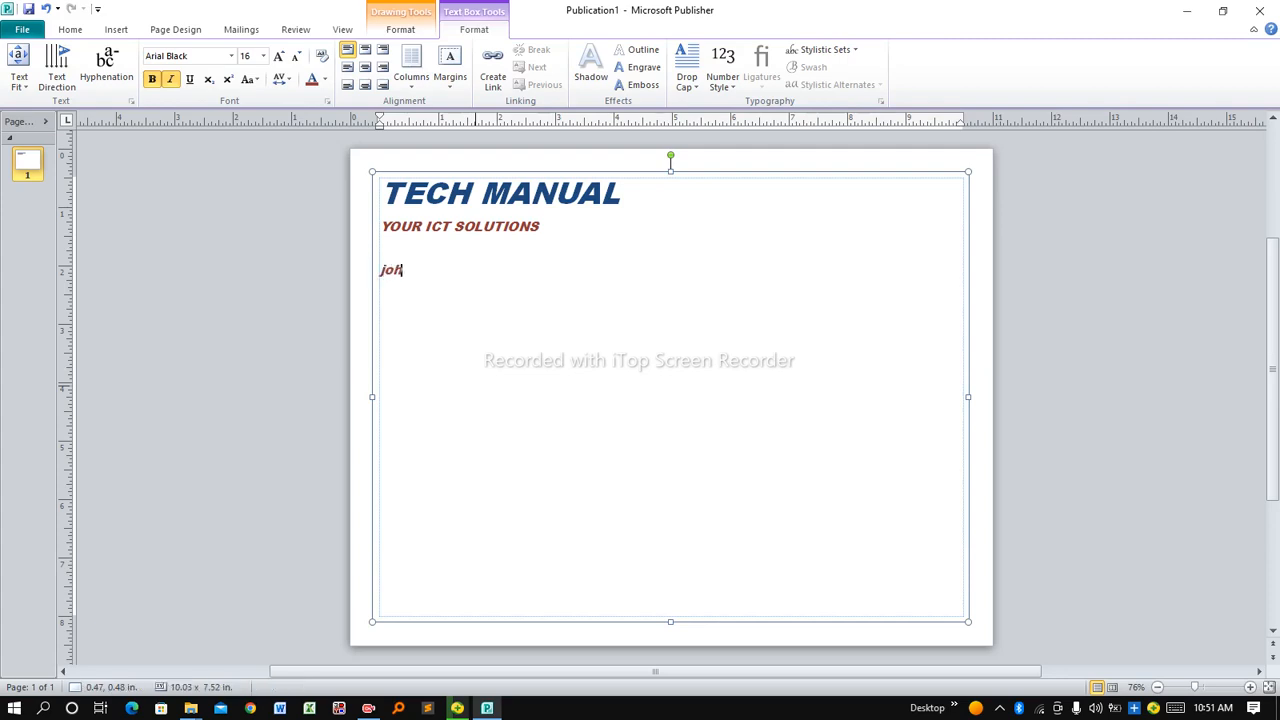
pyautogui.press('BackSpace')
pyautogui.press('BackSpace')
pyautogui.press('BackSpace')
pyautogui.press('capslock')
pyautogui.write('JOHN')
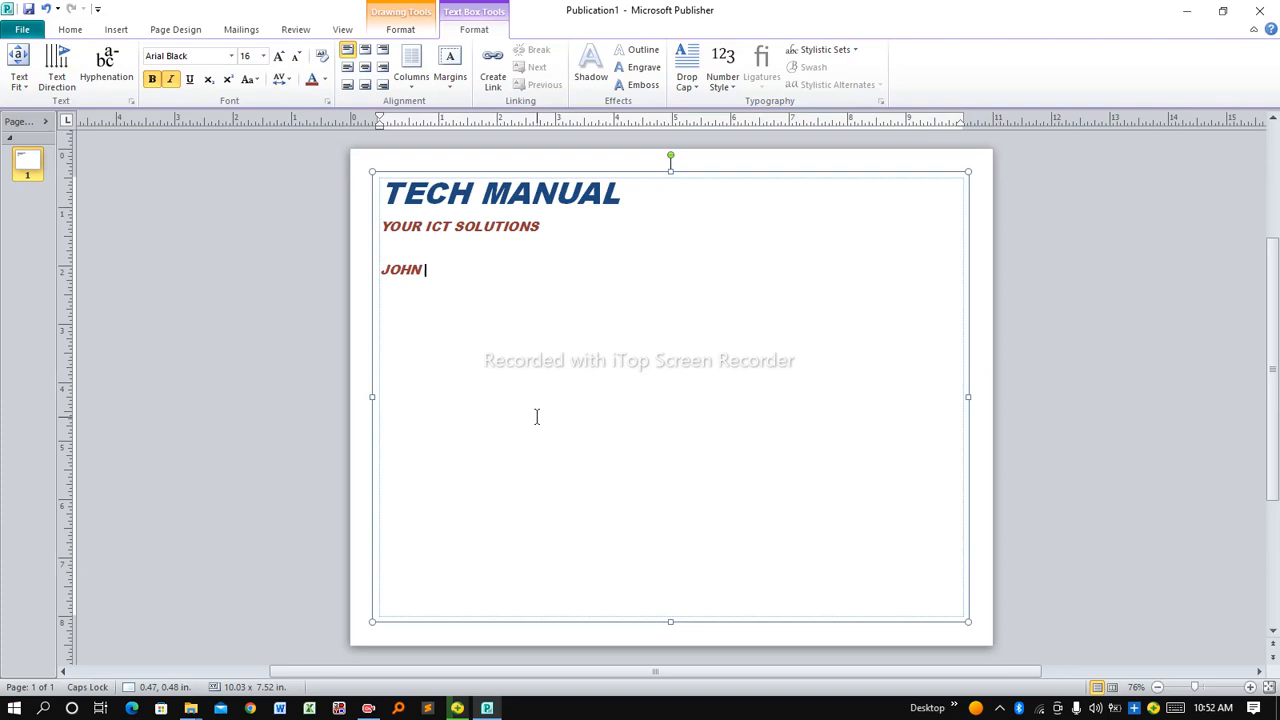
pyautogui.write('(SECOND NAME')
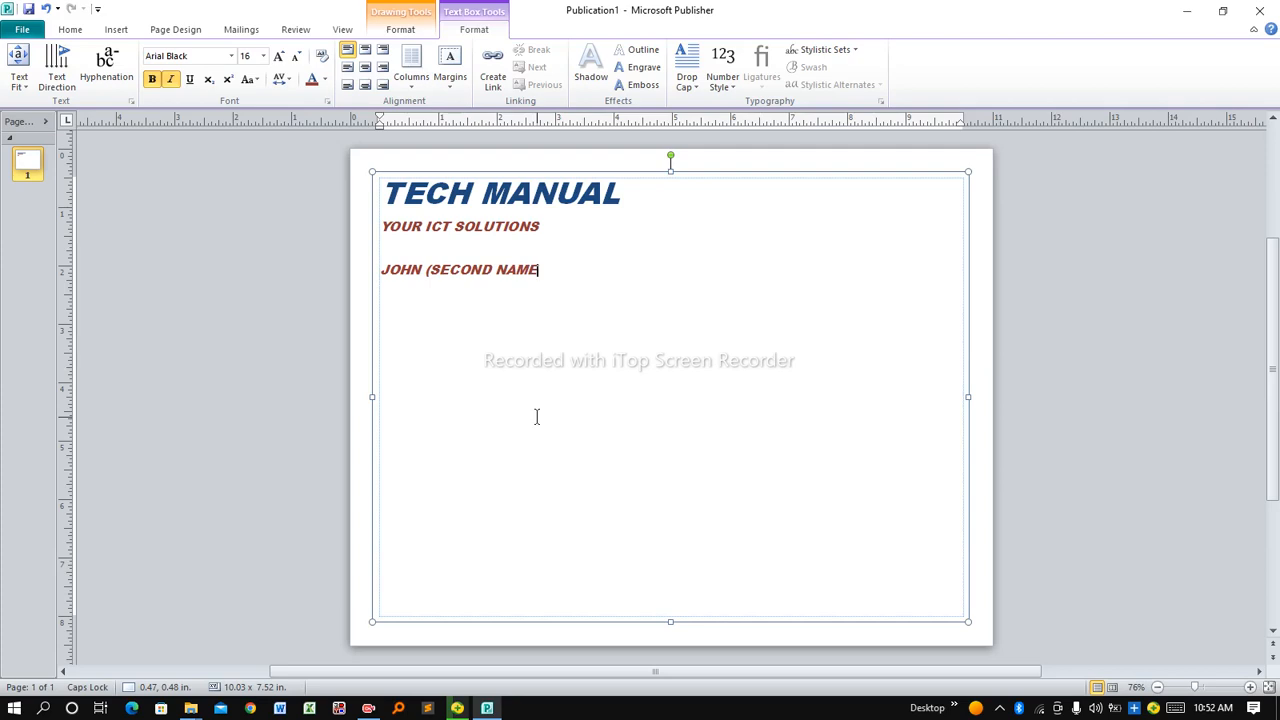
pyautogui.write(')')
pyautogui.write('CEO')
# Try centring the CEO line, restore left alignment, and indent CEO by one tab stop
pyautogui.moveTo(422, 291); pyautogui.dragTo(380, 291)
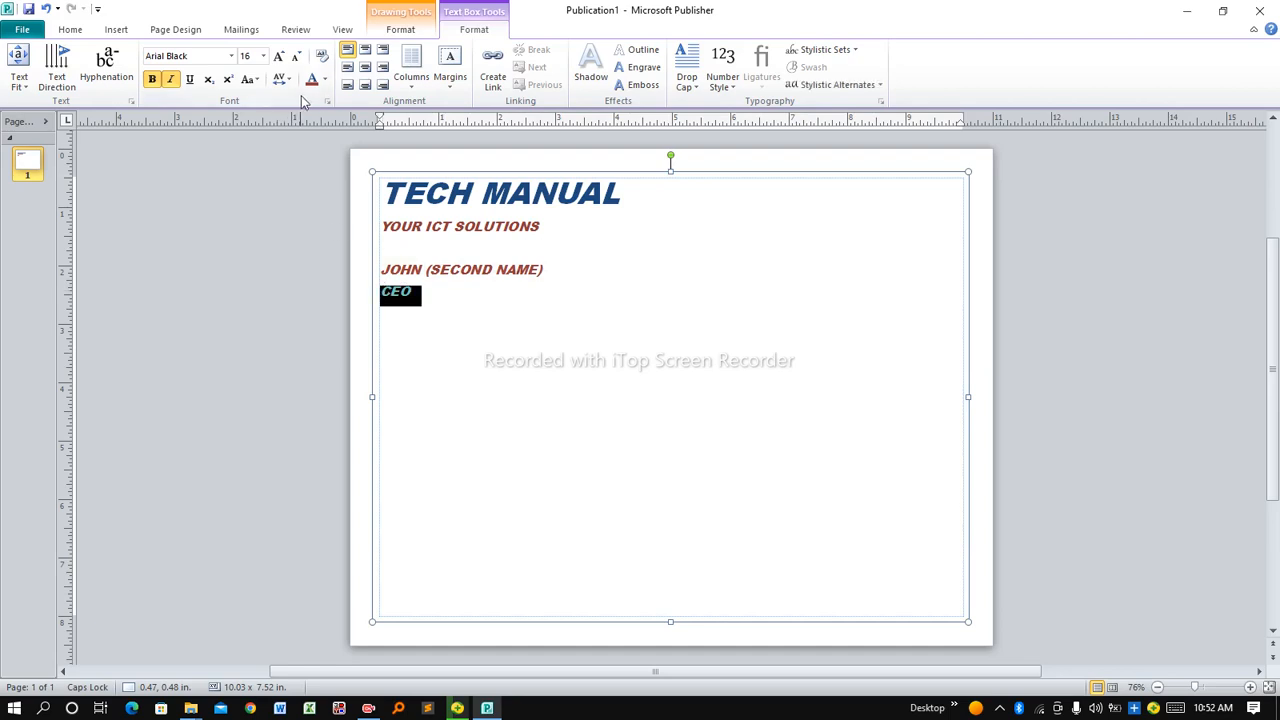
pyautogui.click(366, 53)
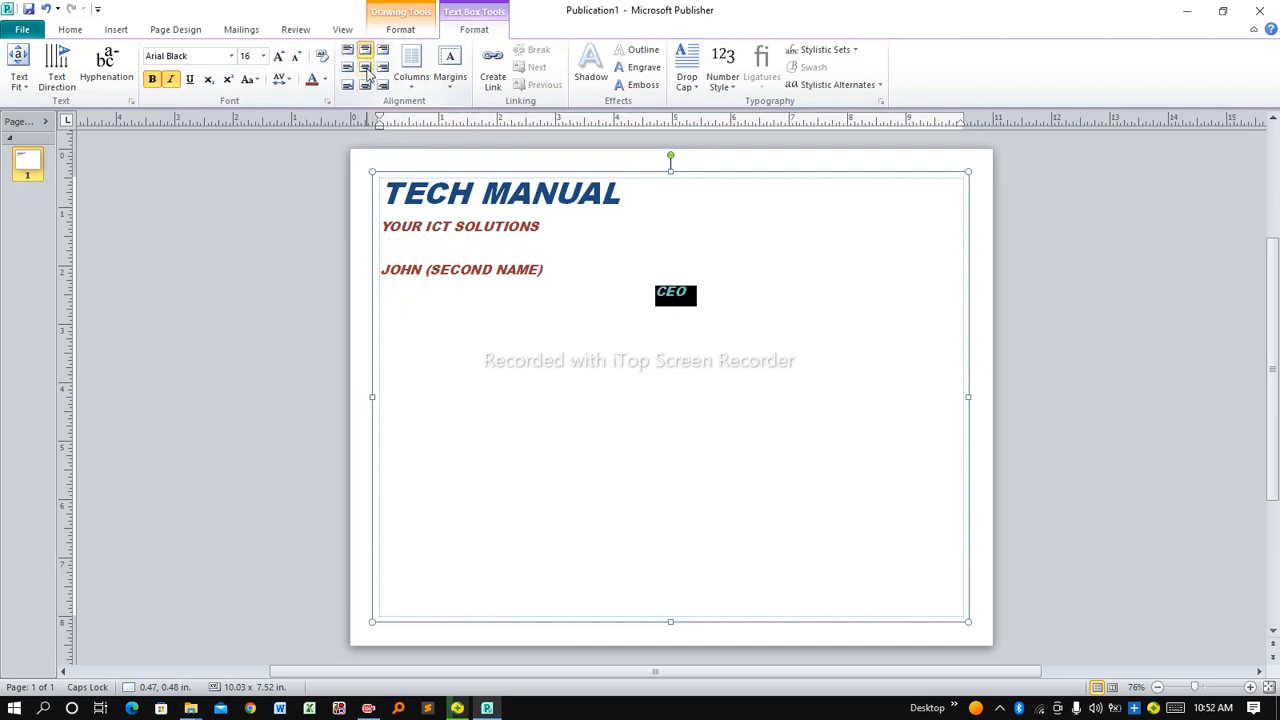
pyautogui.click(349, 68)
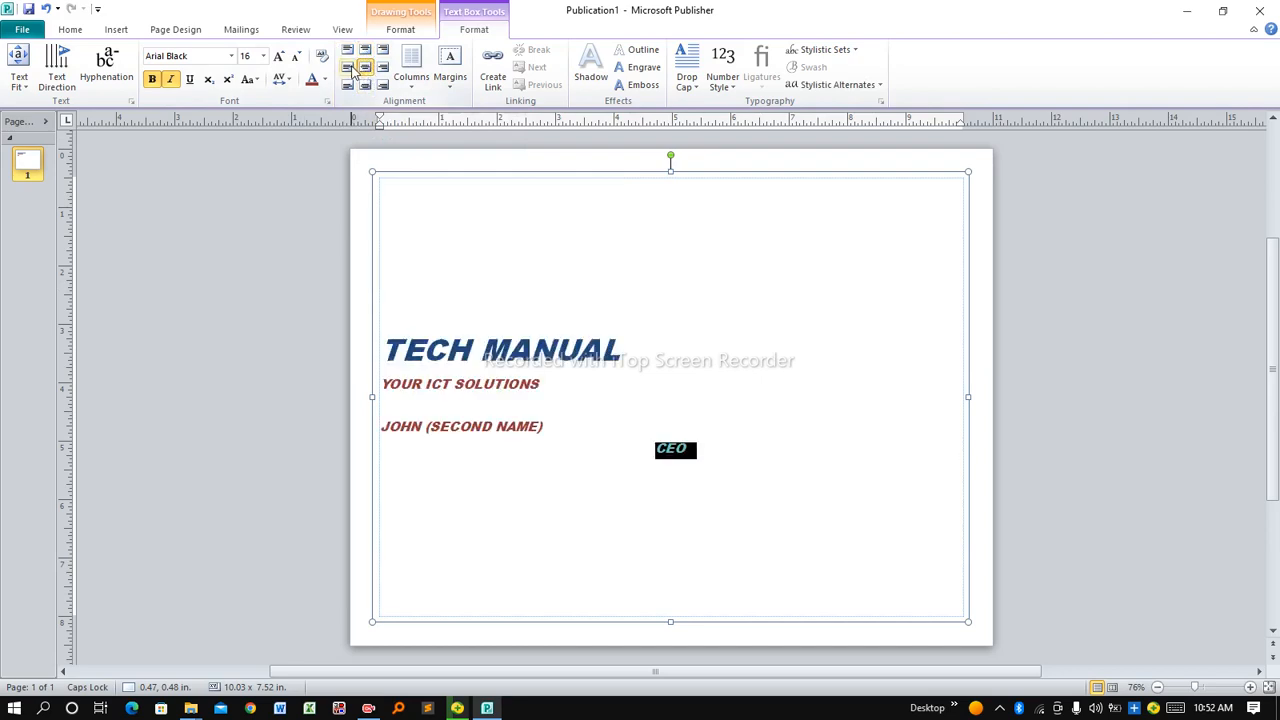
pyautogui.click(347, 50)
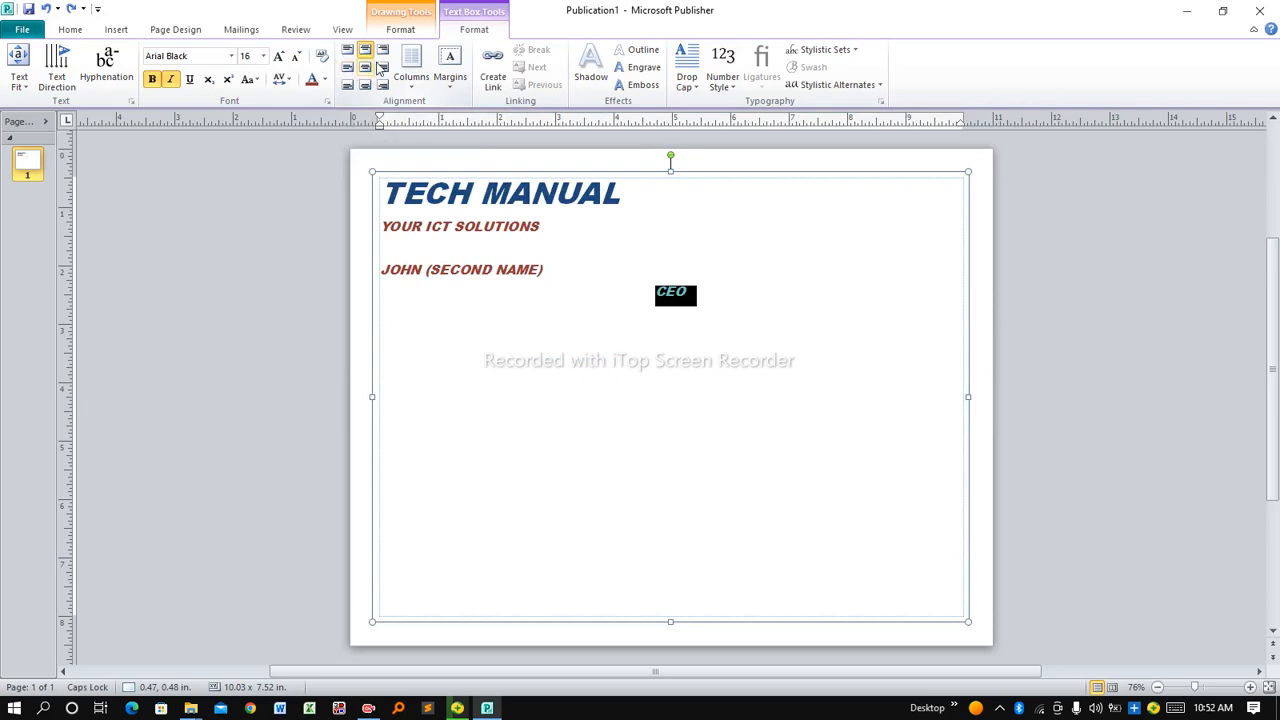
pyautogui.hotkey('ctrl', 'l')
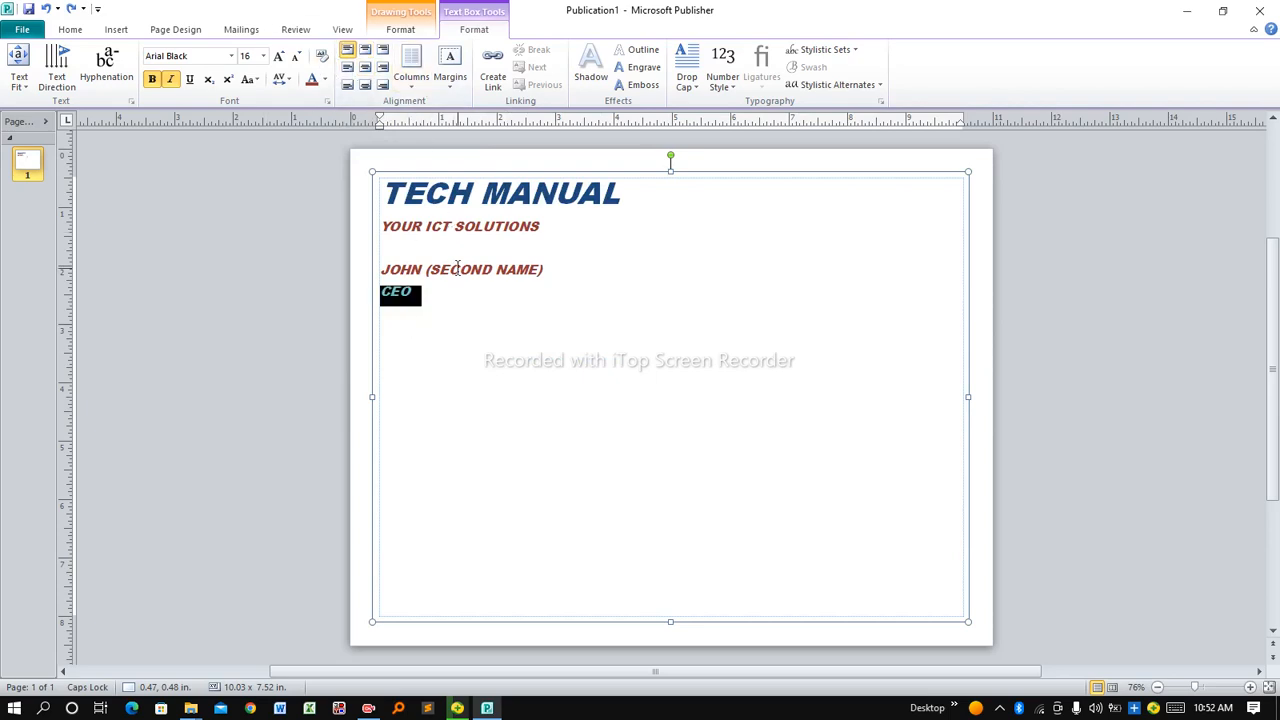
pyautogui.press('Left')
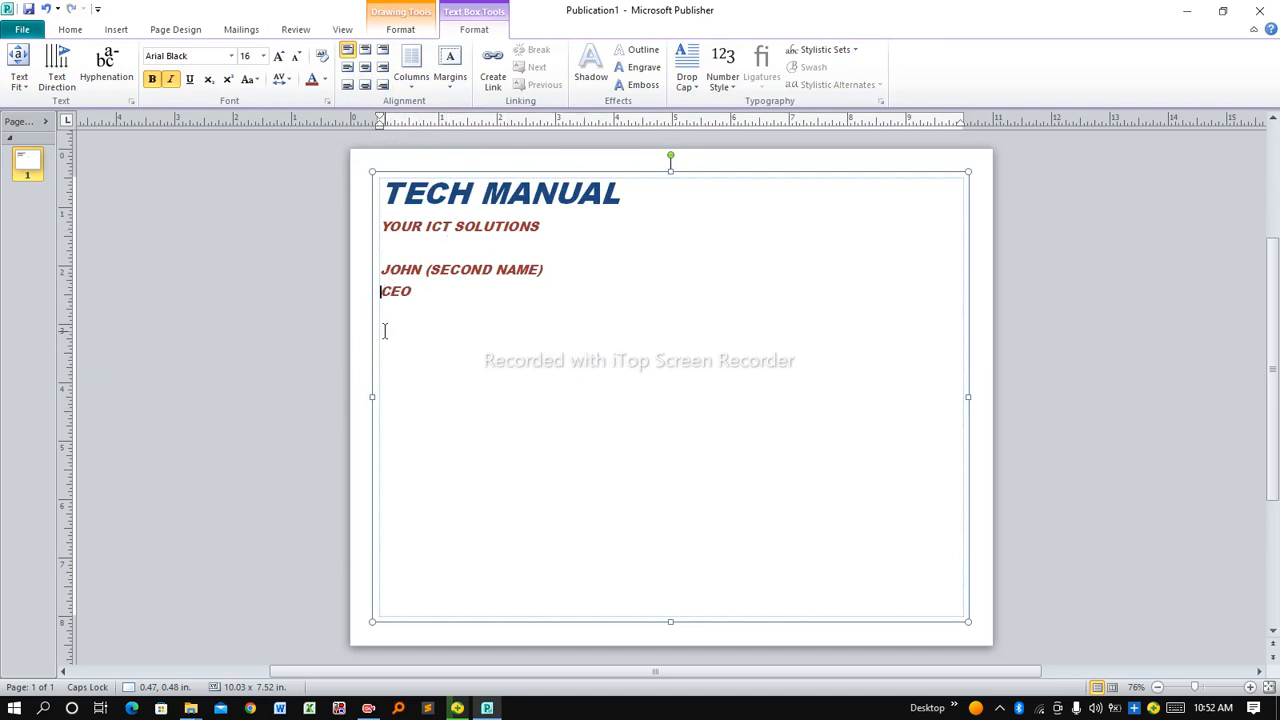
pyautogui.press('Tab')
# Make the name and CEO lines black, non-italic Times New Roman
pyautogui.moveTo(445, 291); pyautogui.dragTo(397, 281)
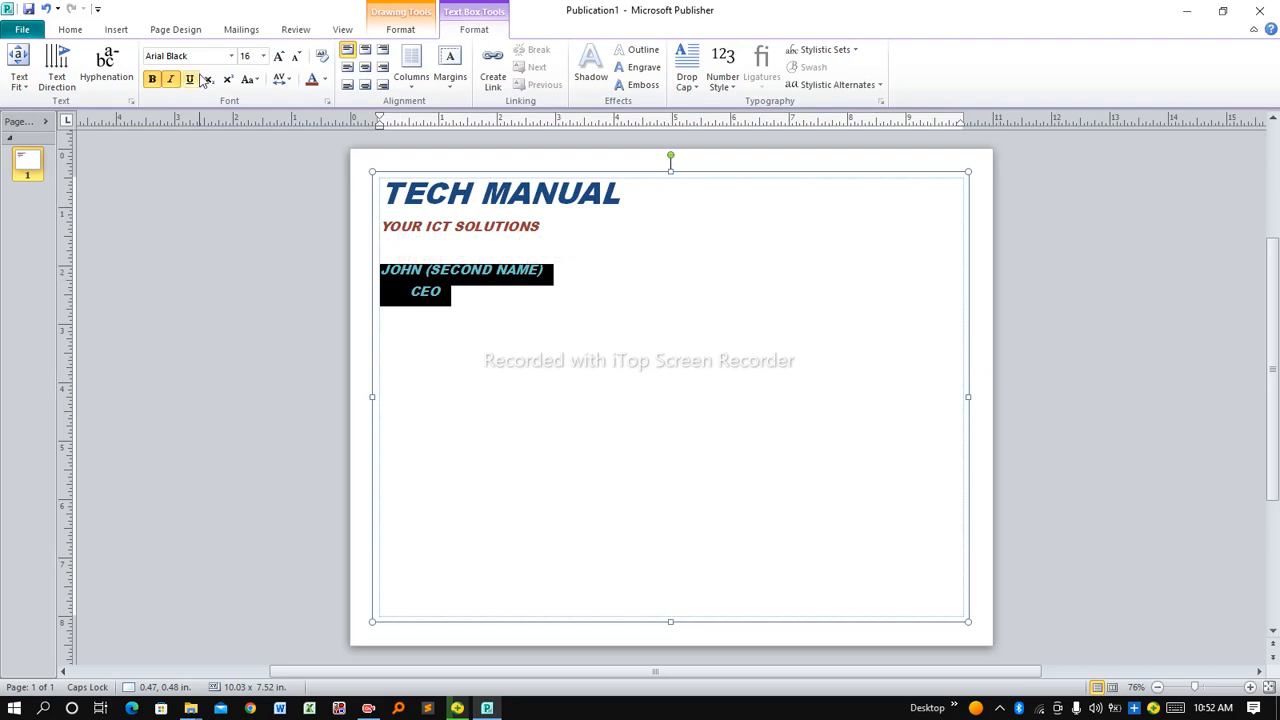
pyautogui.click(325, 80)
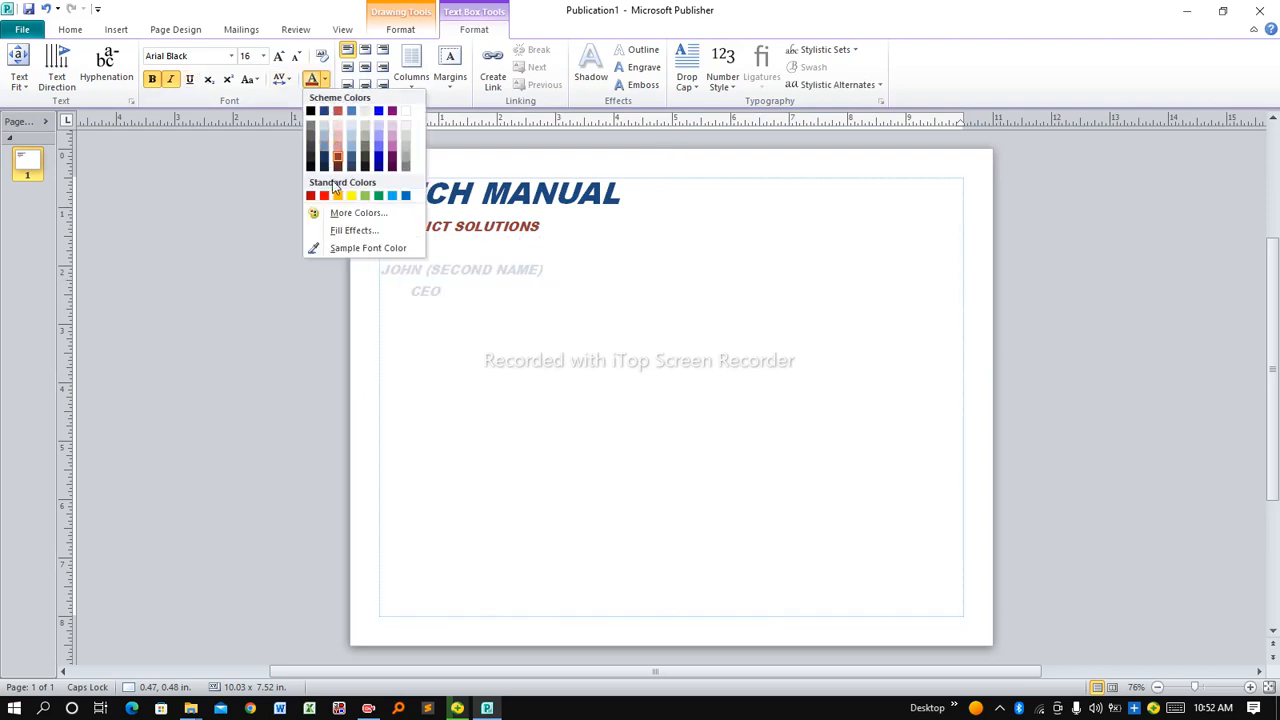
pyautogui.click(311, 112)
pyautogui.click(170, 79)
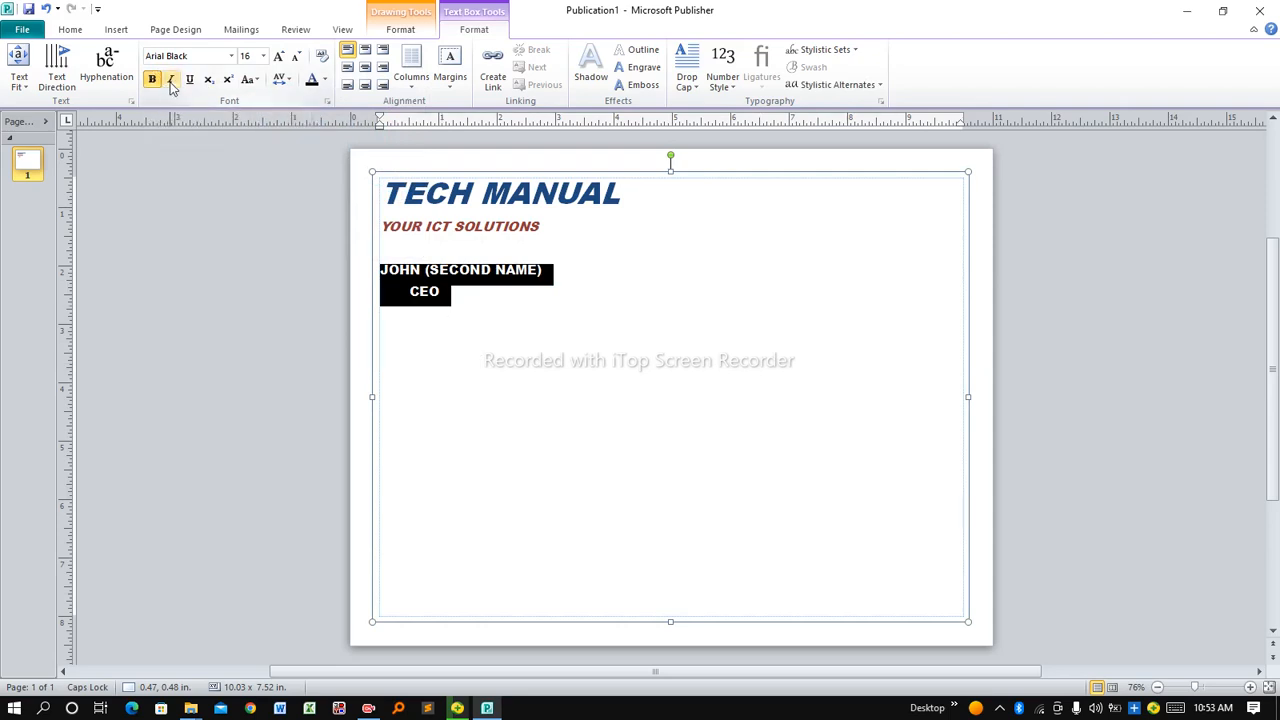
pyautogui.click(232, 57)
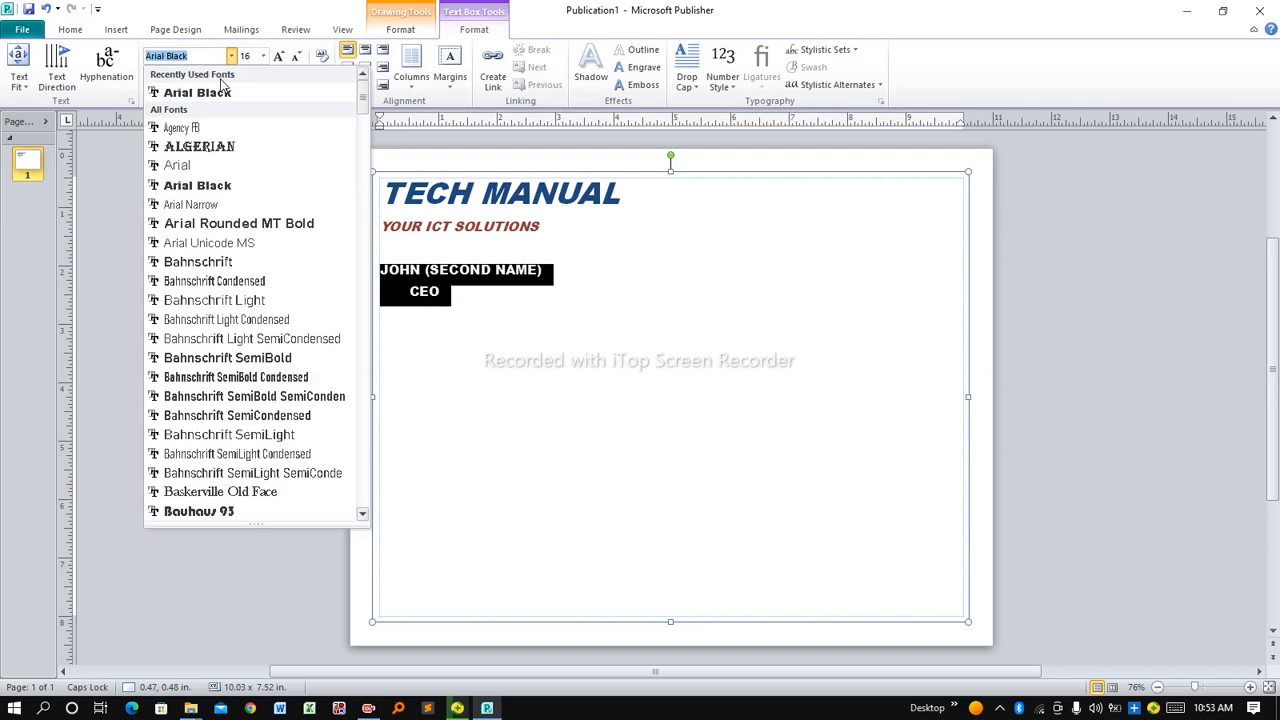
pyautogui.write('Times New Roman')
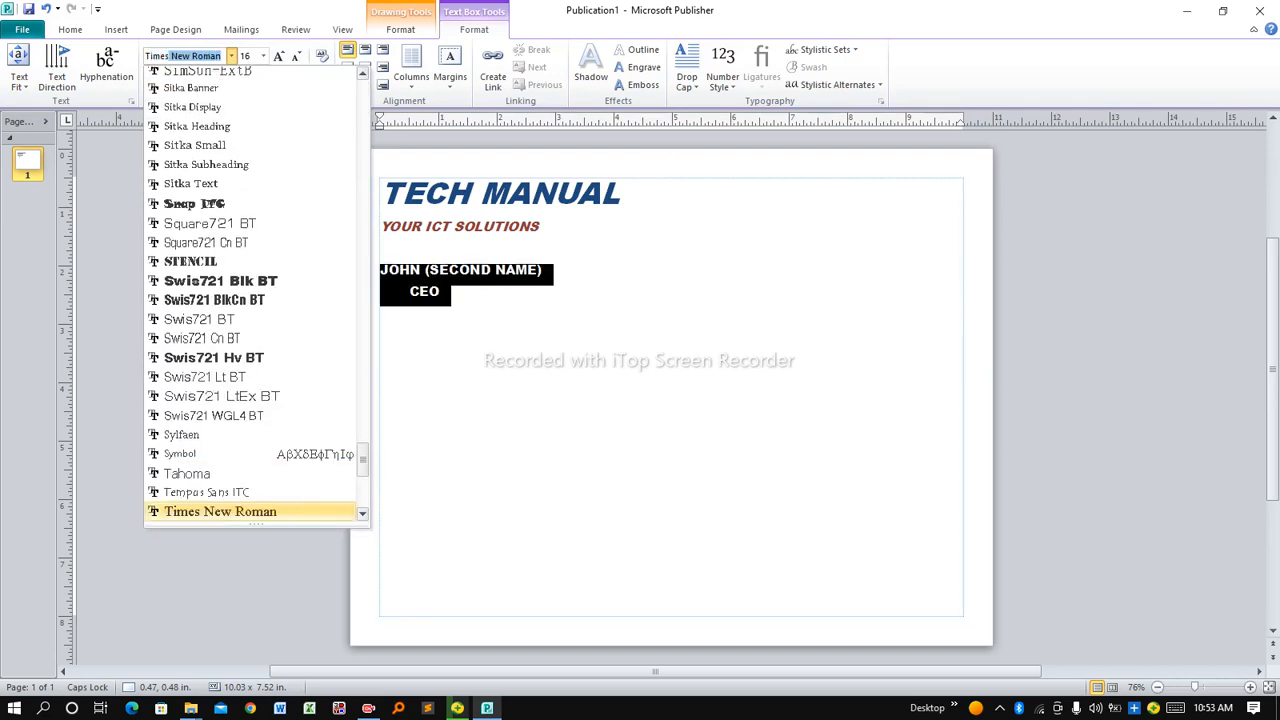
pyautogui.click(243, 511)
# Return to the text box and start a new line below CEO
pyautogui.click(368, 467)
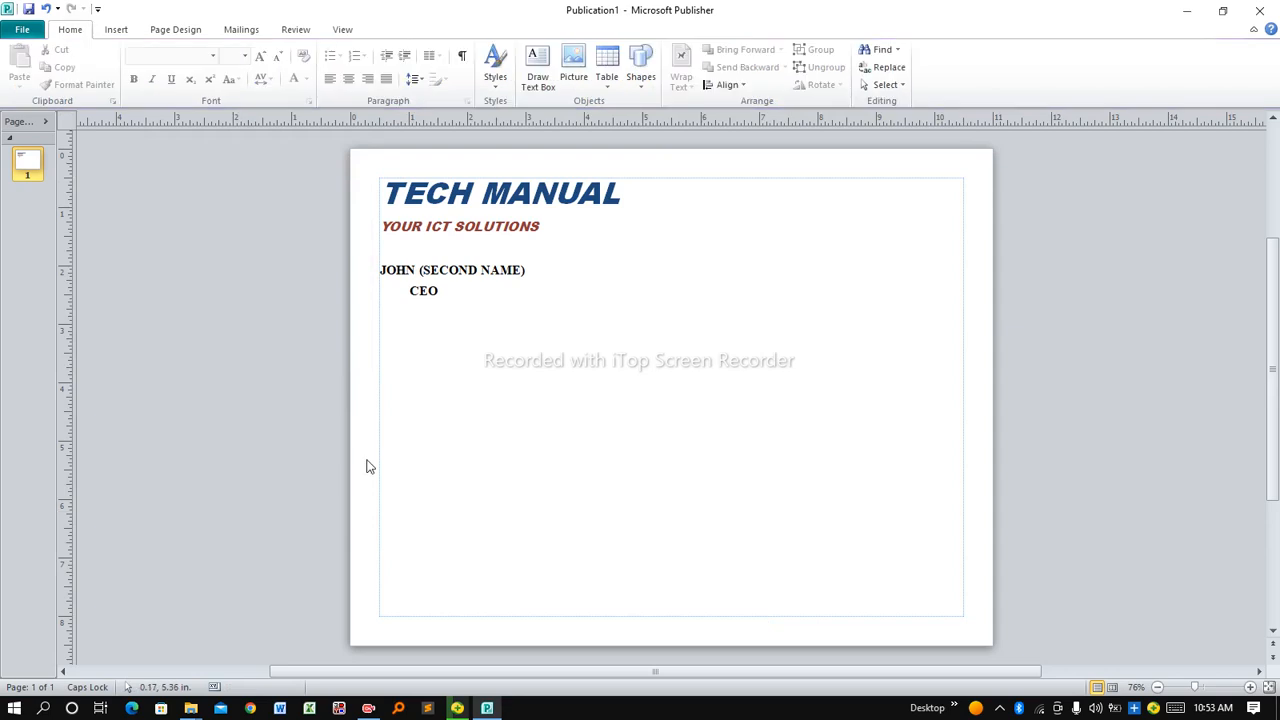
pyautogui.click(423, 362)
pyautogui.click(400, 320)
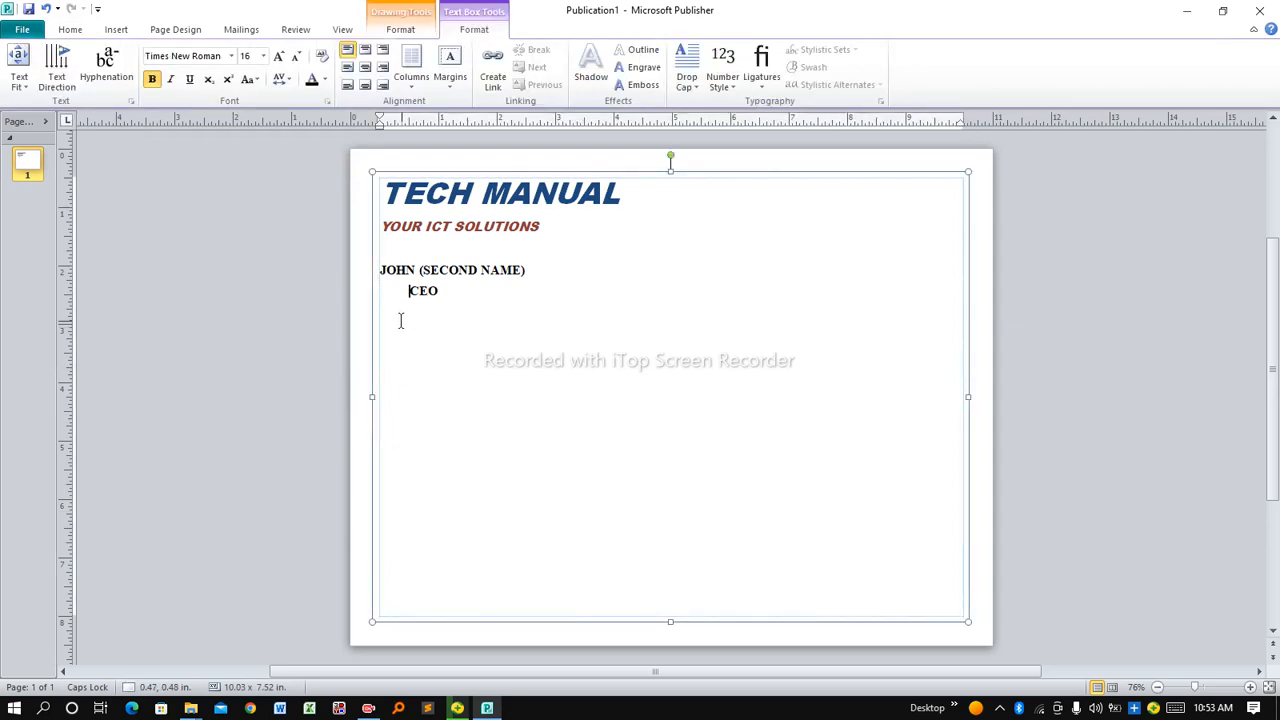
pyautogui.press('Return')
pyautogui.press('BackSpace')
pyautogui.click(473, 320)
pyautogui.press('Return')
pyautogui.press('Return')
# Type SPECIALIST IN: followed by ONLINE SERVICES, GOOD CONDUCT, BUSINESS REGISTRATION, KRA PIN APPLICATION and PASSPORT APPLICATION
pyautogui.write('S')
pyautogui.write('PEC')
pyautogui.write('IA')
pyautogui.write('LIST I')
pyautogui.write('N')
pyautogui.write('ONLIN')
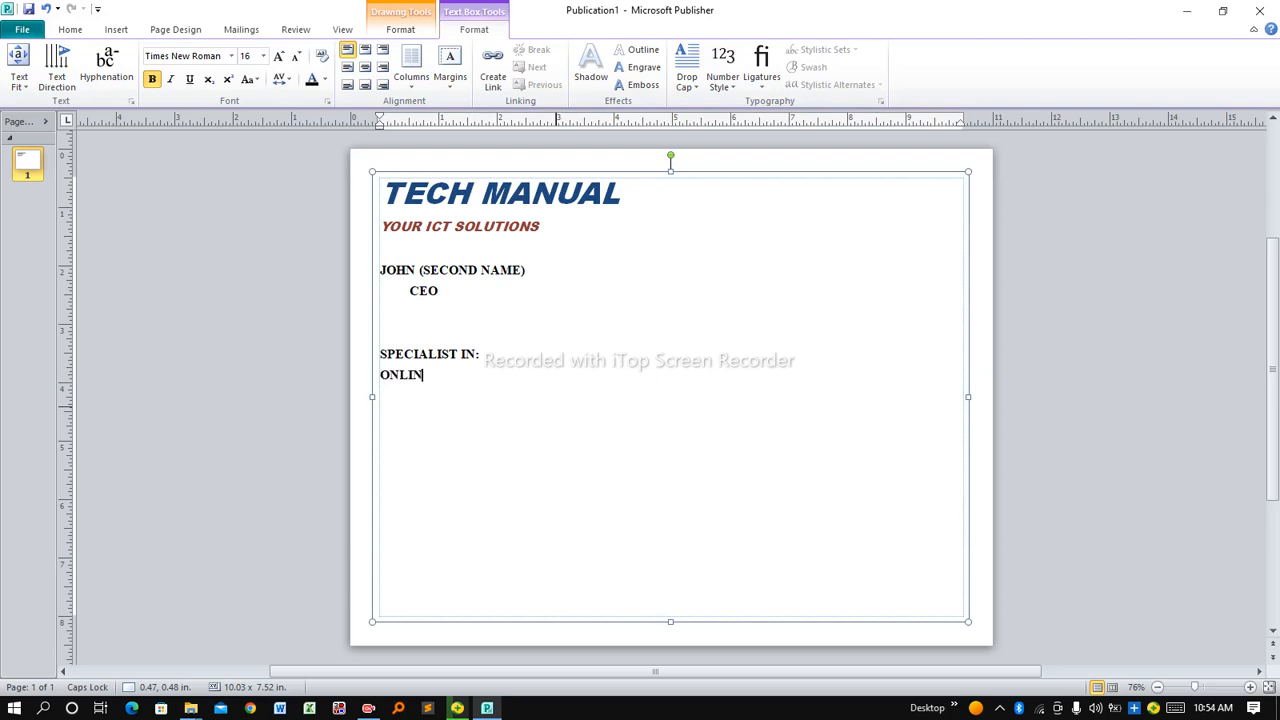
pyautogui.write('E SERVIC')
pyautogui.press('BackSpace')
pyautogui.write('CES ')
pyautogui.write('GOOD')
pyautogui.write(' CO')
pyautogui.press('BackSpace')
pyautogui.write('ONDUCT ')
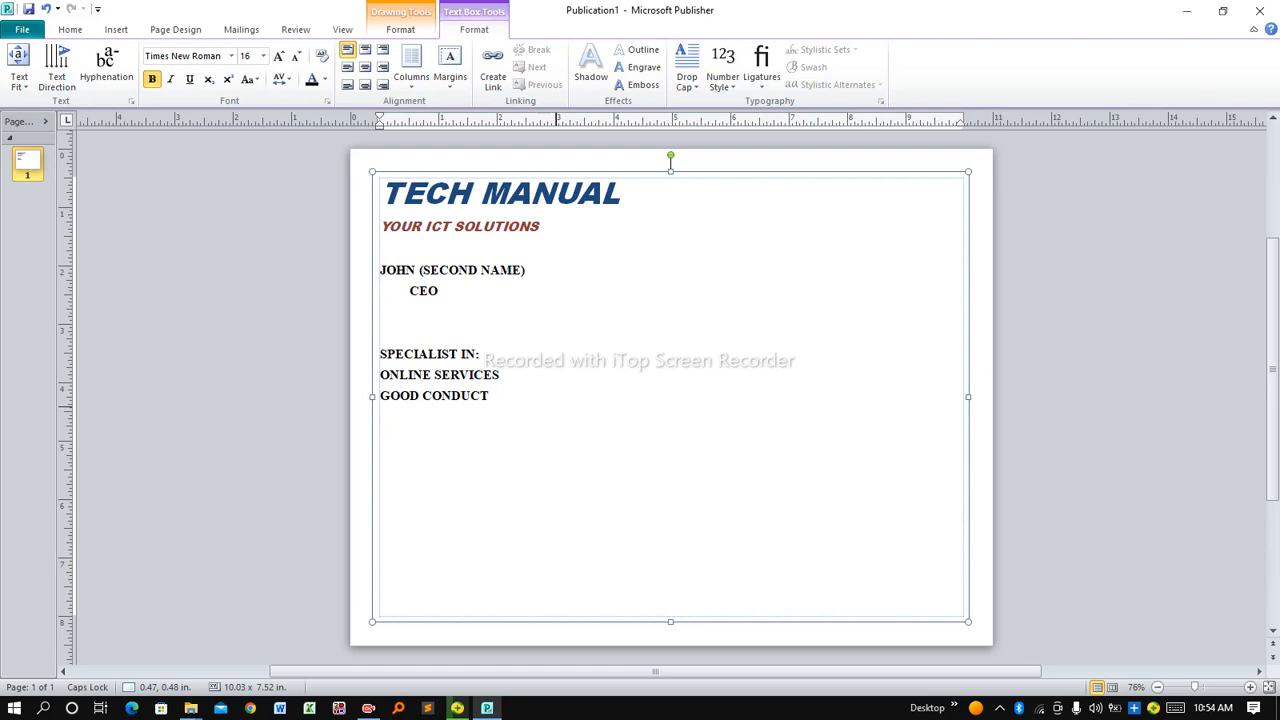
pyautogui.write('BUSINESS REGI')
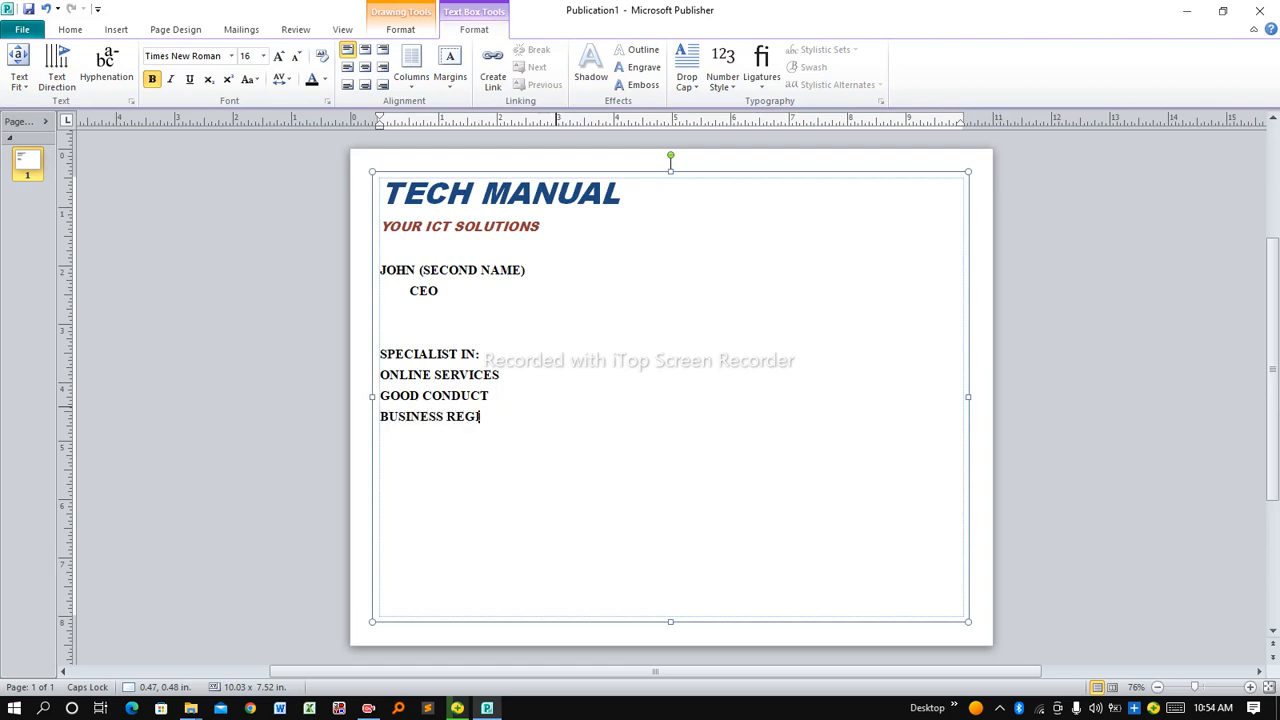
pyautogui.write('STRATION')
pyautogui.press('Return')
pyautogui.write('KRA')
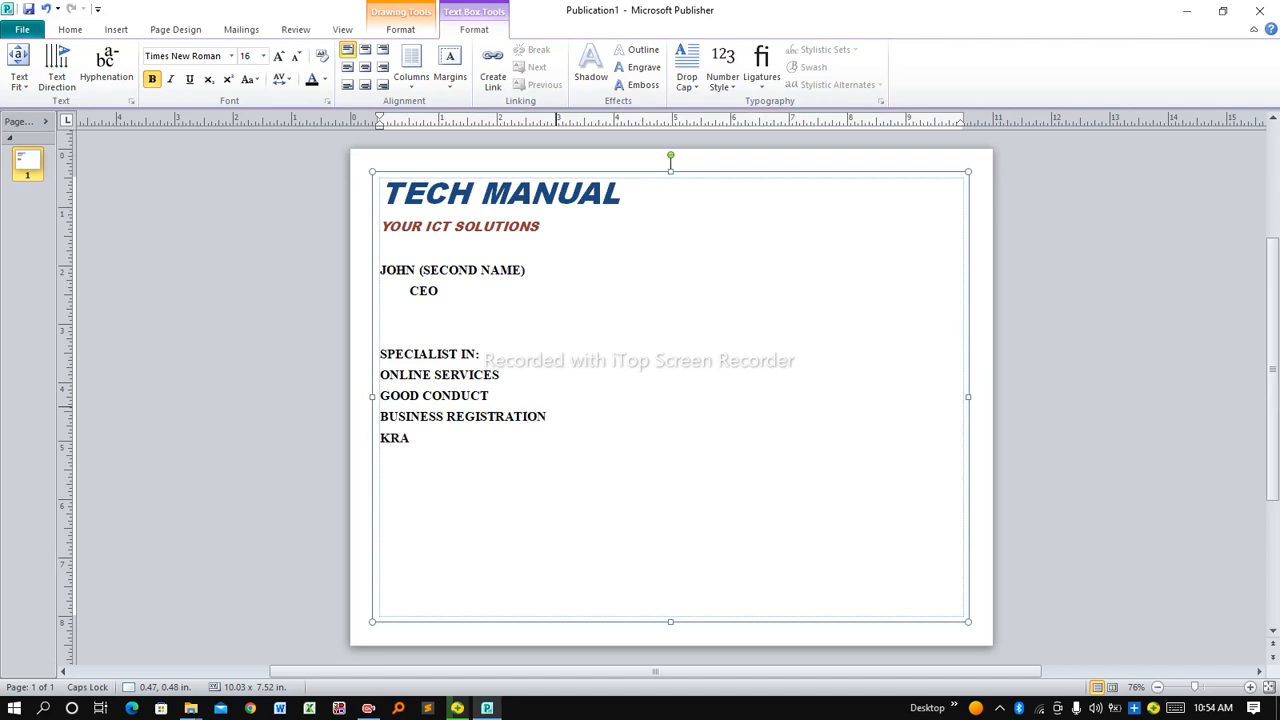
pyautogui.write(' PIN APPLICATION')
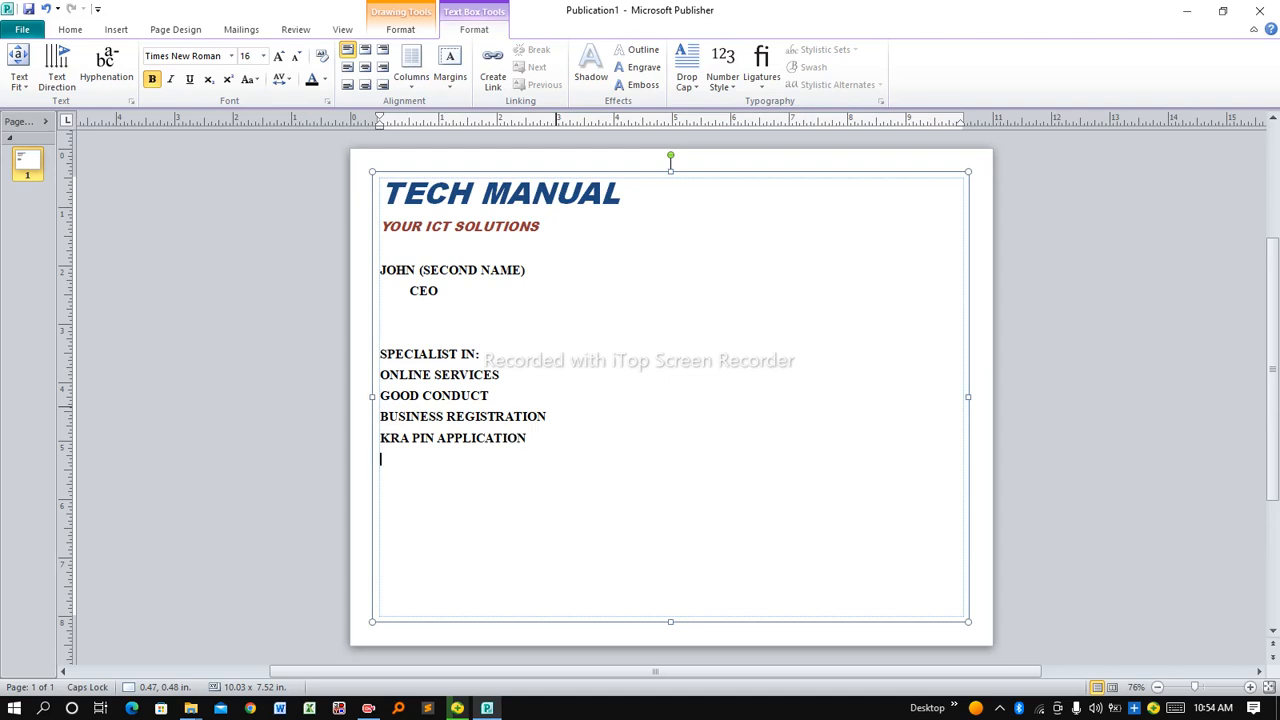
pyautogui.press('Return')
pyautogui.write('PASSPORT APPLO')
pyautogui.write('CATION')
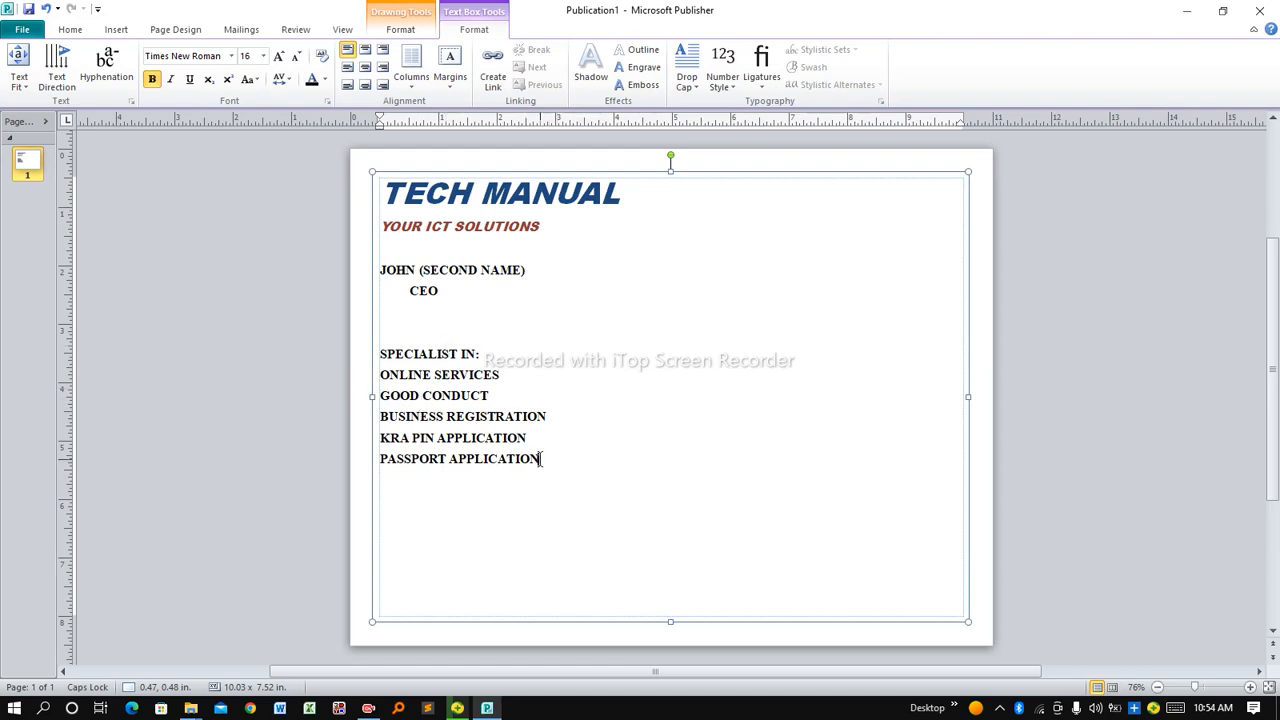
# Give the five service lines arrow-style bullets and indent them one level
pyautogui.moveTo(541, 458); pyautogui.dragTo(389, 381)
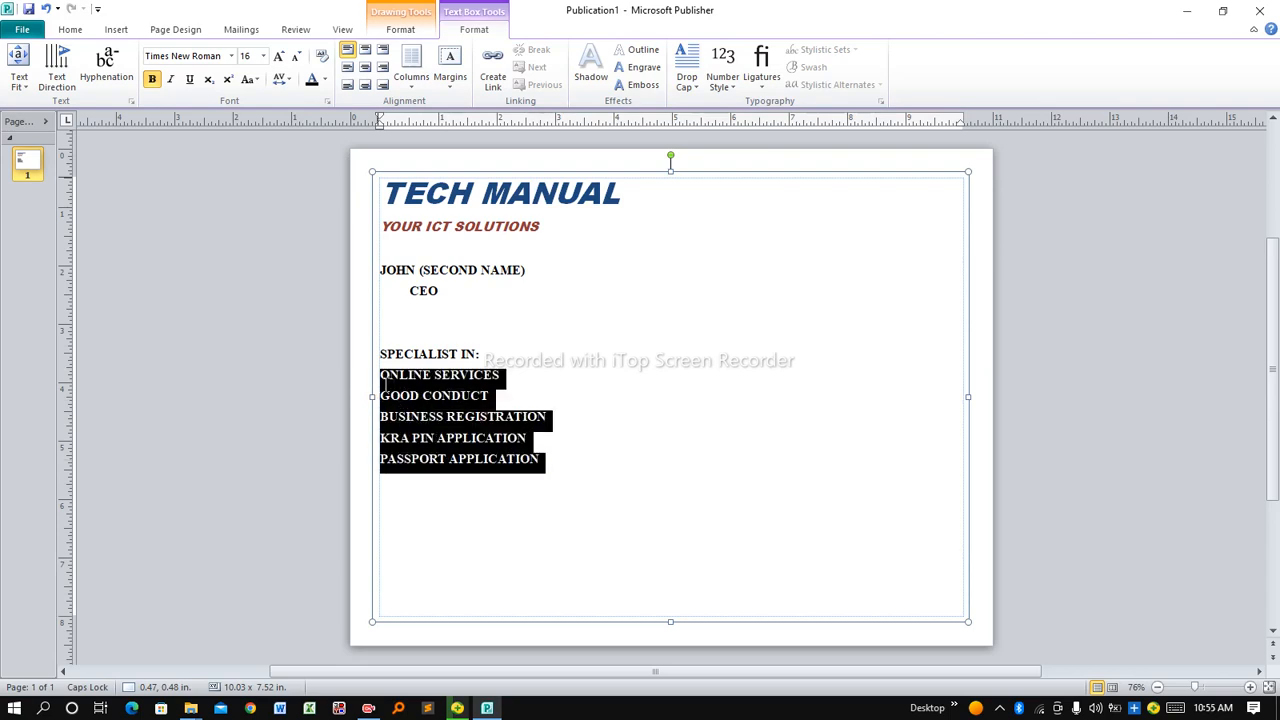
pyautogui.click(70, 29)
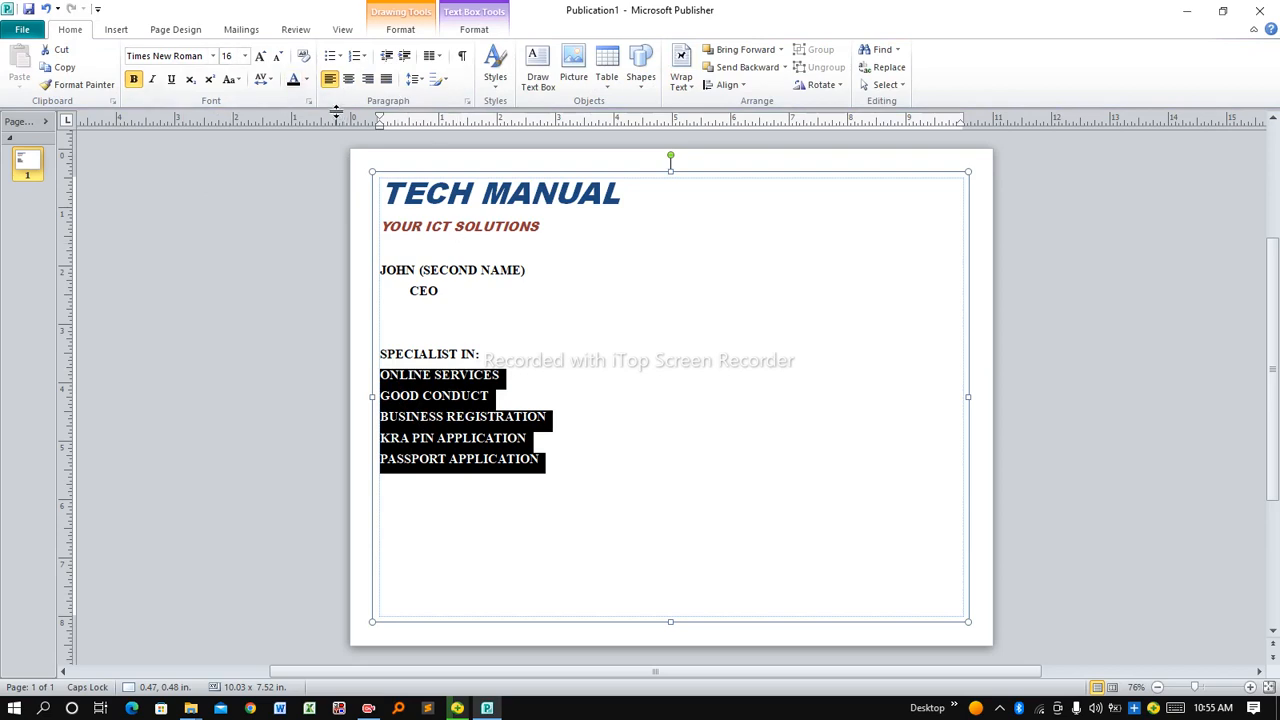
pyautogui.click(341, 57)
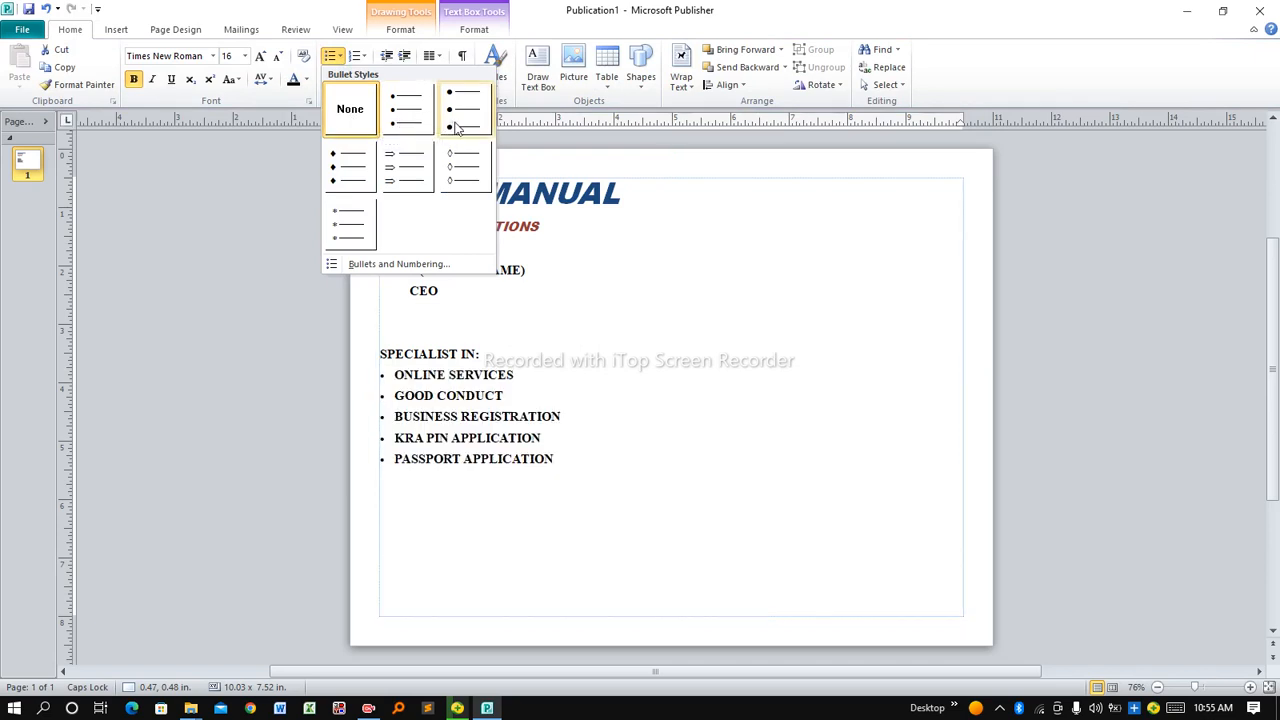
pyautogui.click(407, 178)
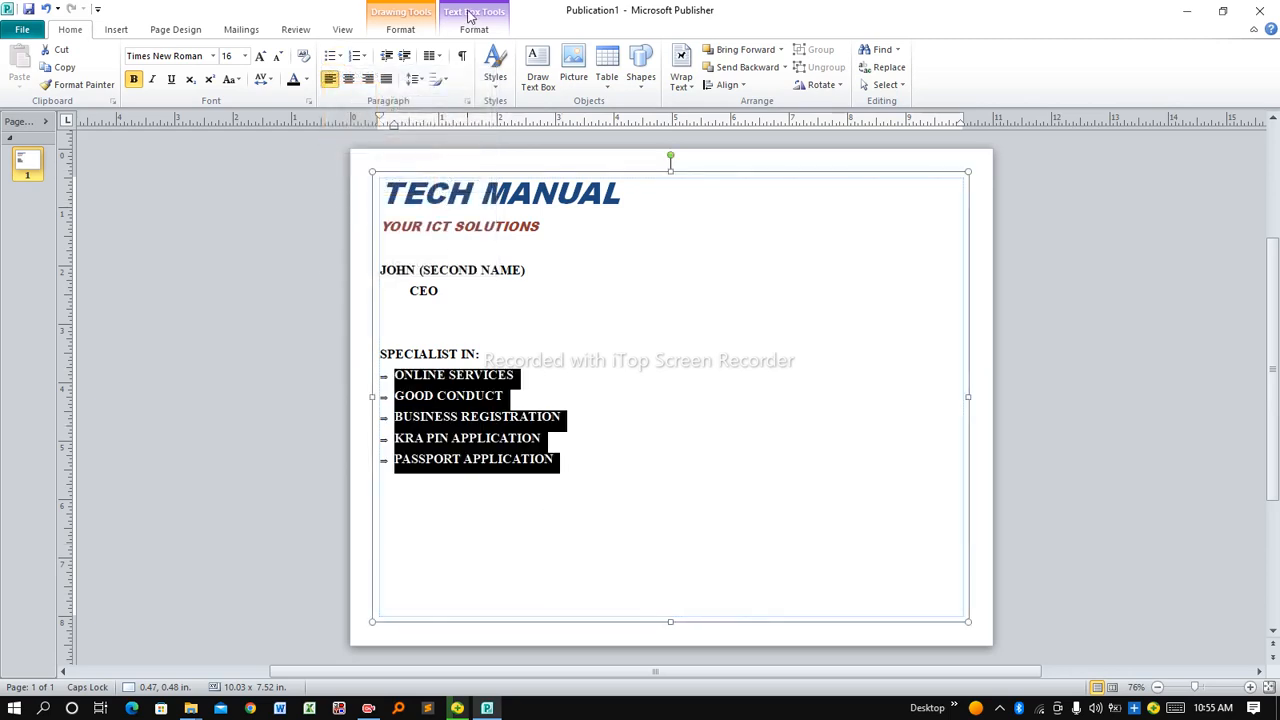
pyautogui.click(404, 57)
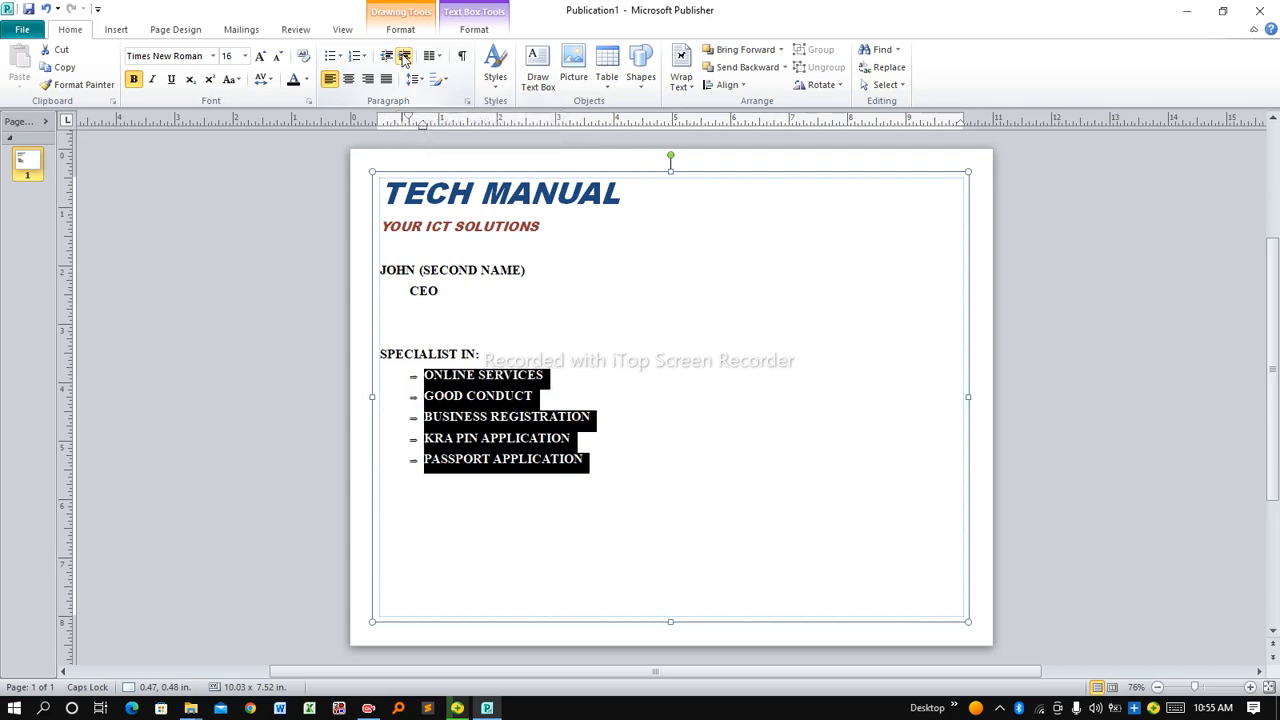
pyautogui.click(616, 527)
pyautogui.click(471, 321)
pyautogui.click(805, 234)
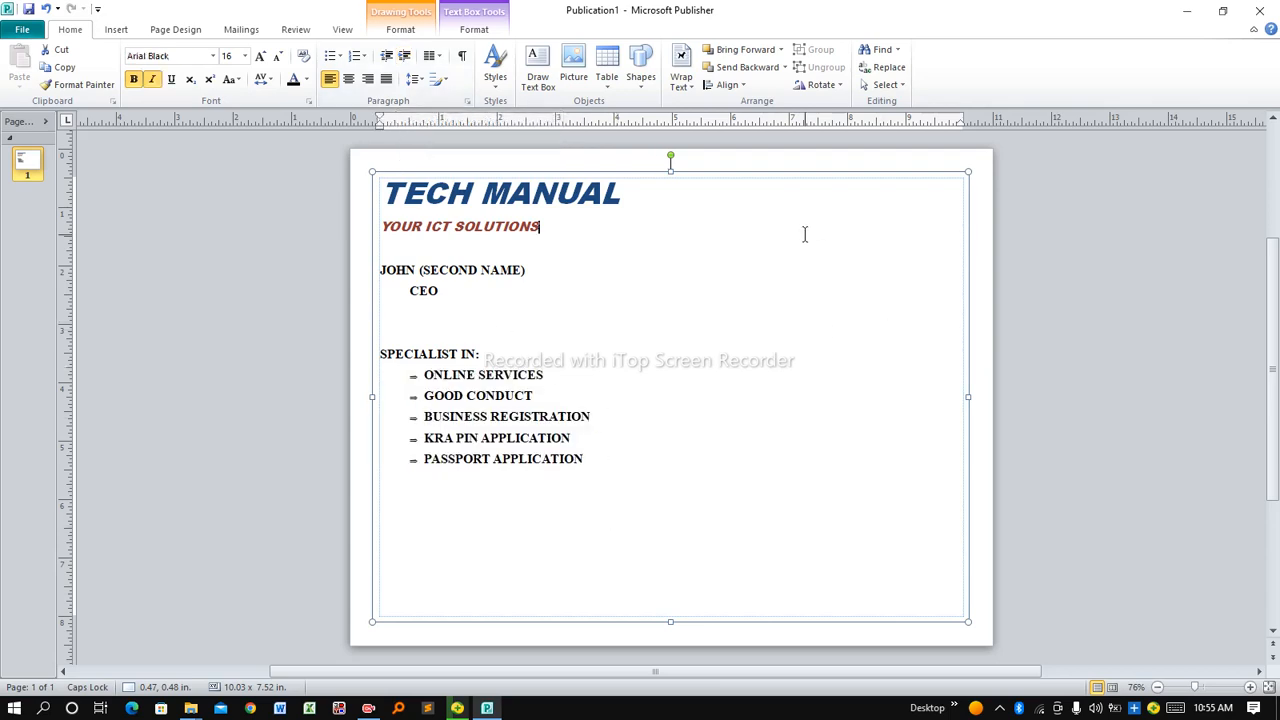
# Set the TECH MANUAL heading to 72 pt
pyautogui.moveTo(632, 196); pyautogui.dragTo(459, 205)
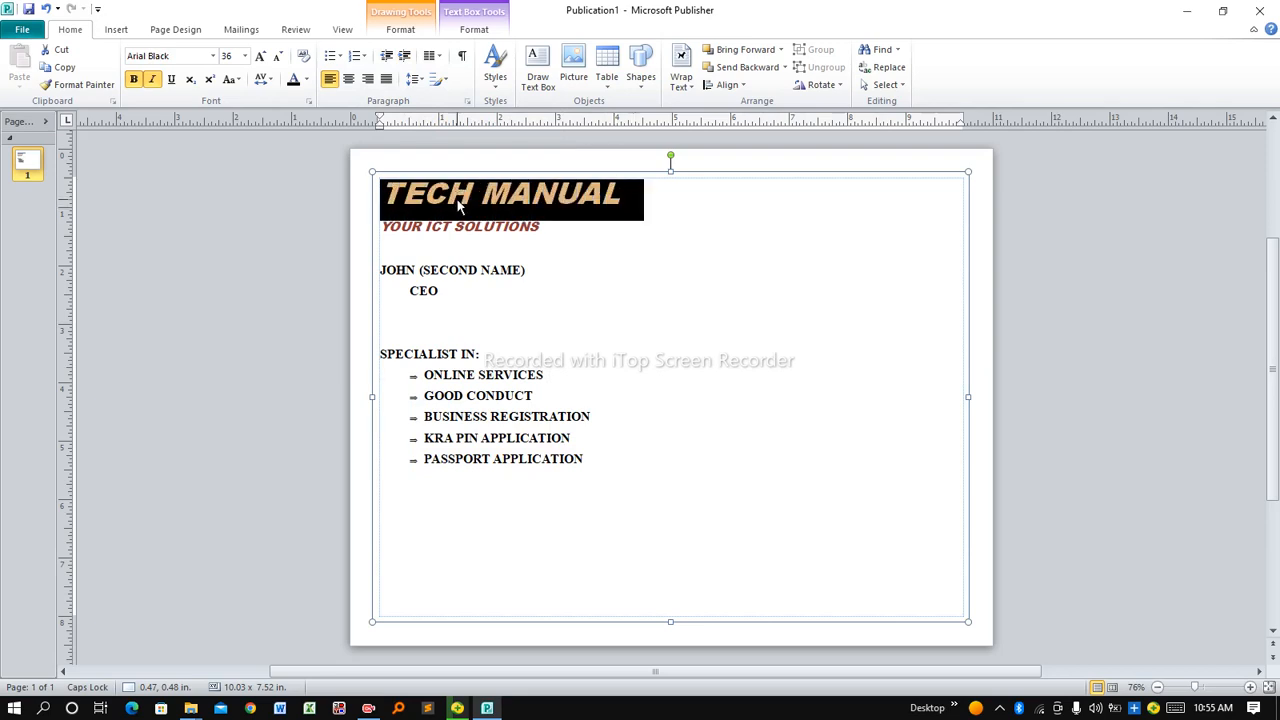
pyautogui.click(244, 57)
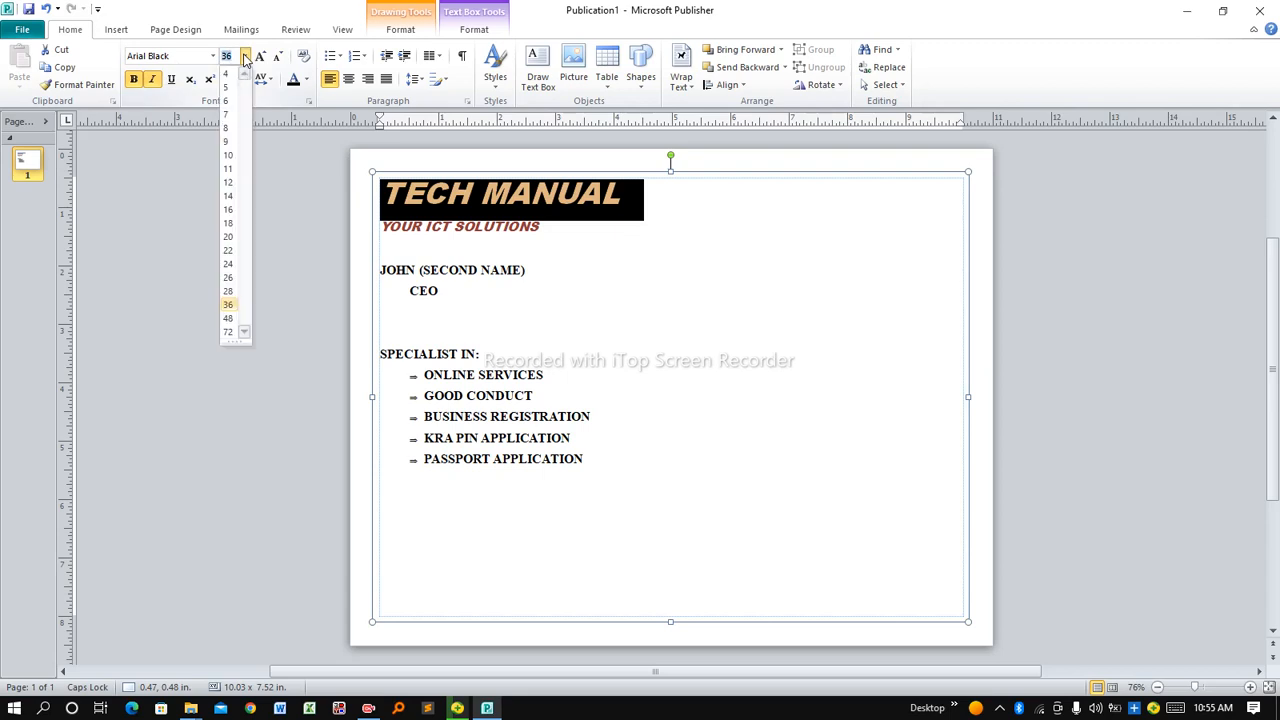
pyautogui.click(232, 334)
pyautogui.click(631, 336)
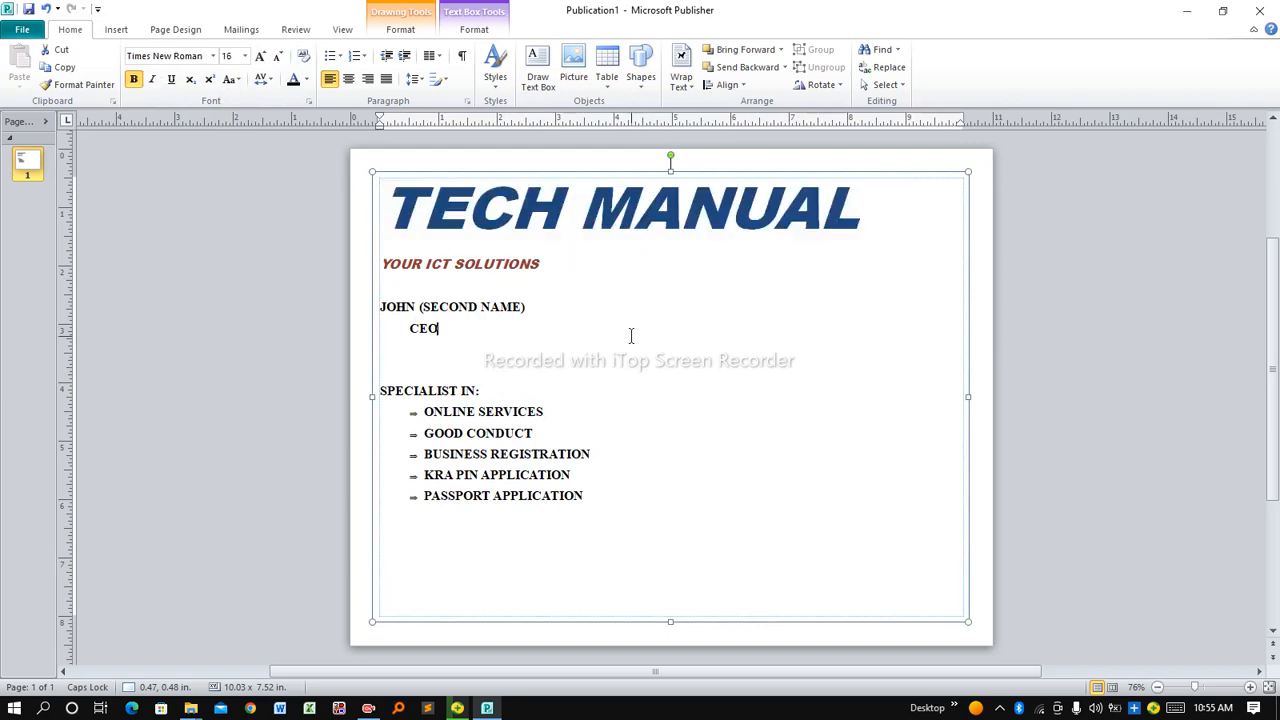
# Set the between-lines spacing of the heading and tagline to 0.25sp in Line Spacing Options
pyautogui.moveTo(544, 264); pyautogui.dragTo(385, 200)
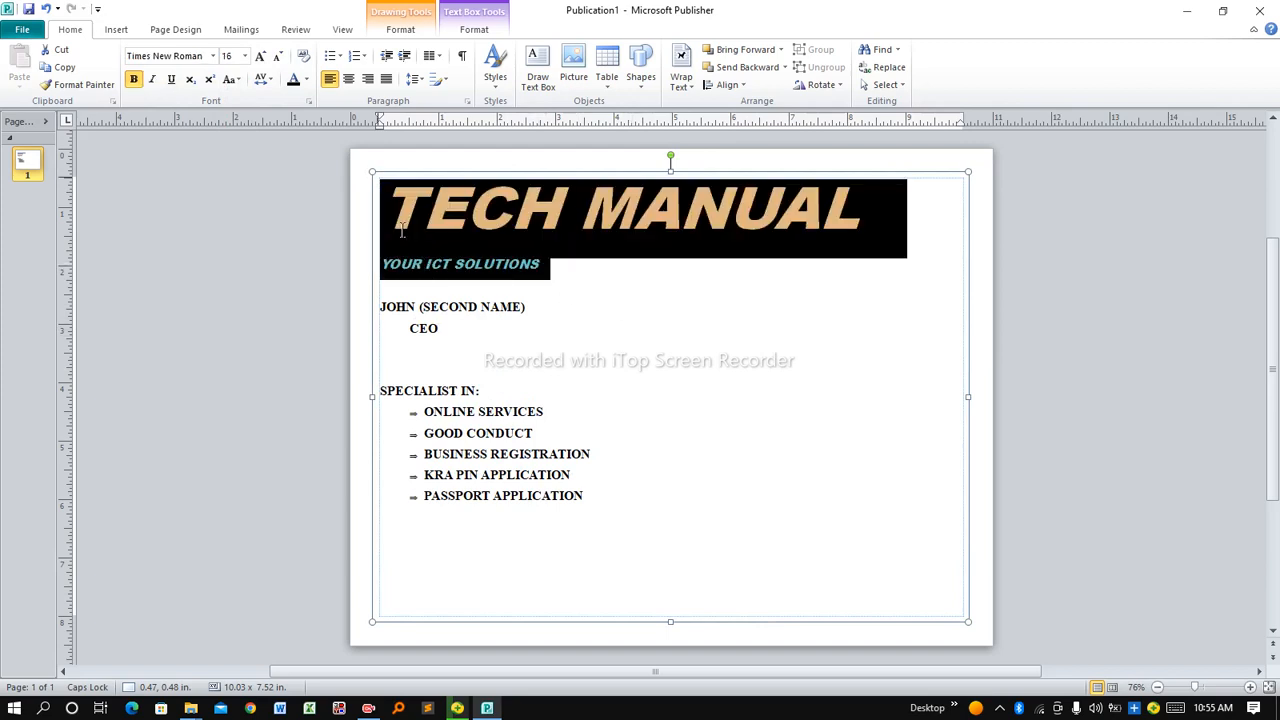
pyautogui.click(418, 80)
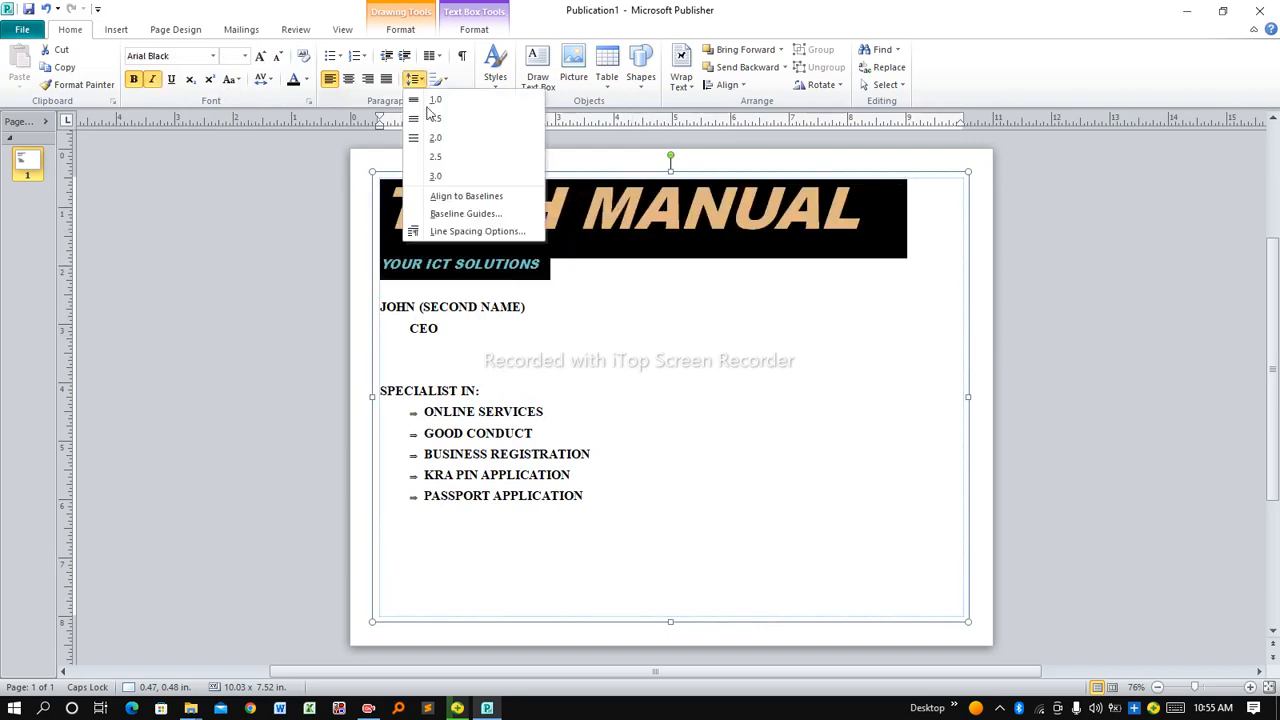
pyautogui.click(468, 234)
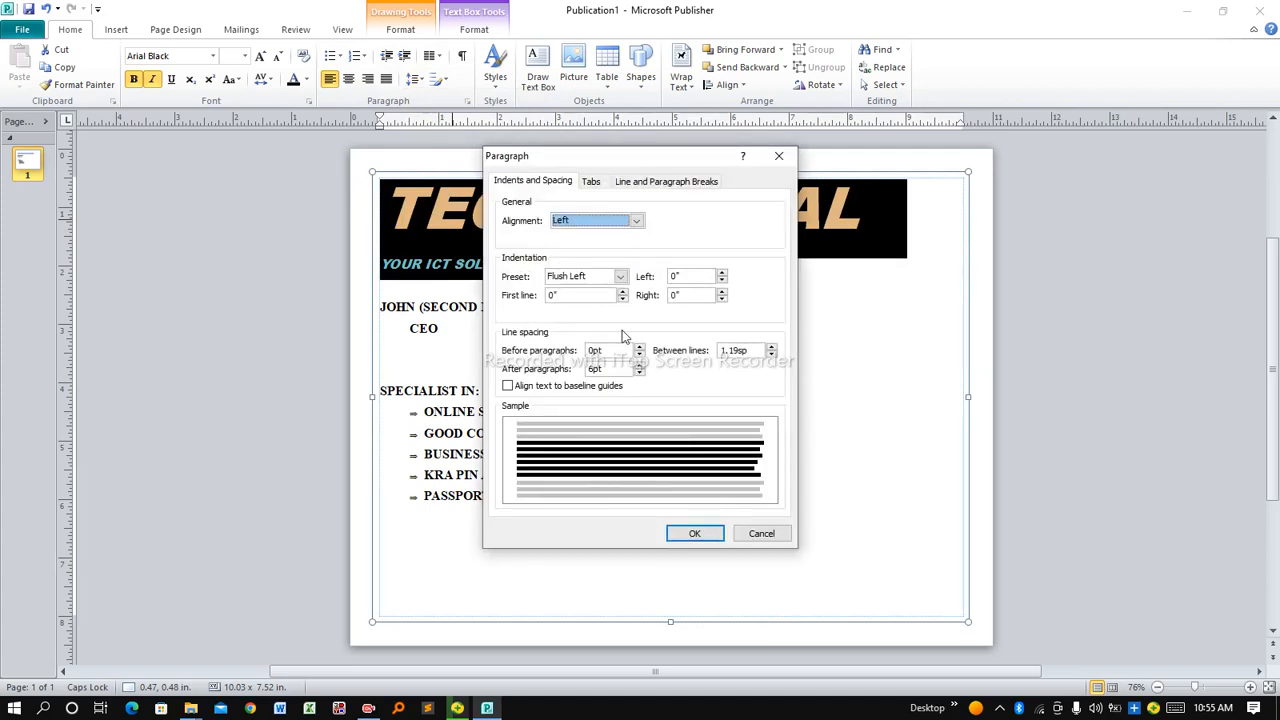
pyautogui.doubleClick(744, 351)
pyautogui.click(744, 351)
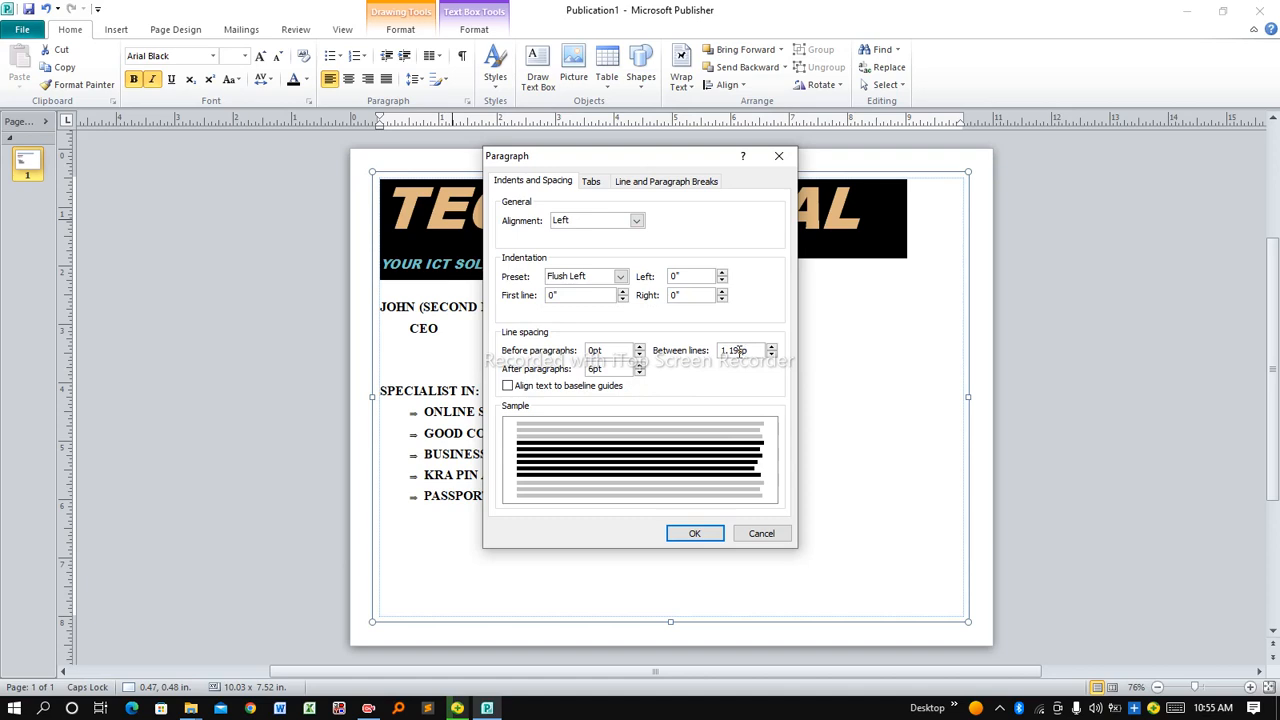
pyautogui.press('BackSpace')
pyautogui.press('BackSpace')
pyautogui.press('BackSpace')
pyautogui.press('BackSpace')
pyautogui.write('S')
pyautogui.click(768, 352)
pyautogui.click(694, 533)
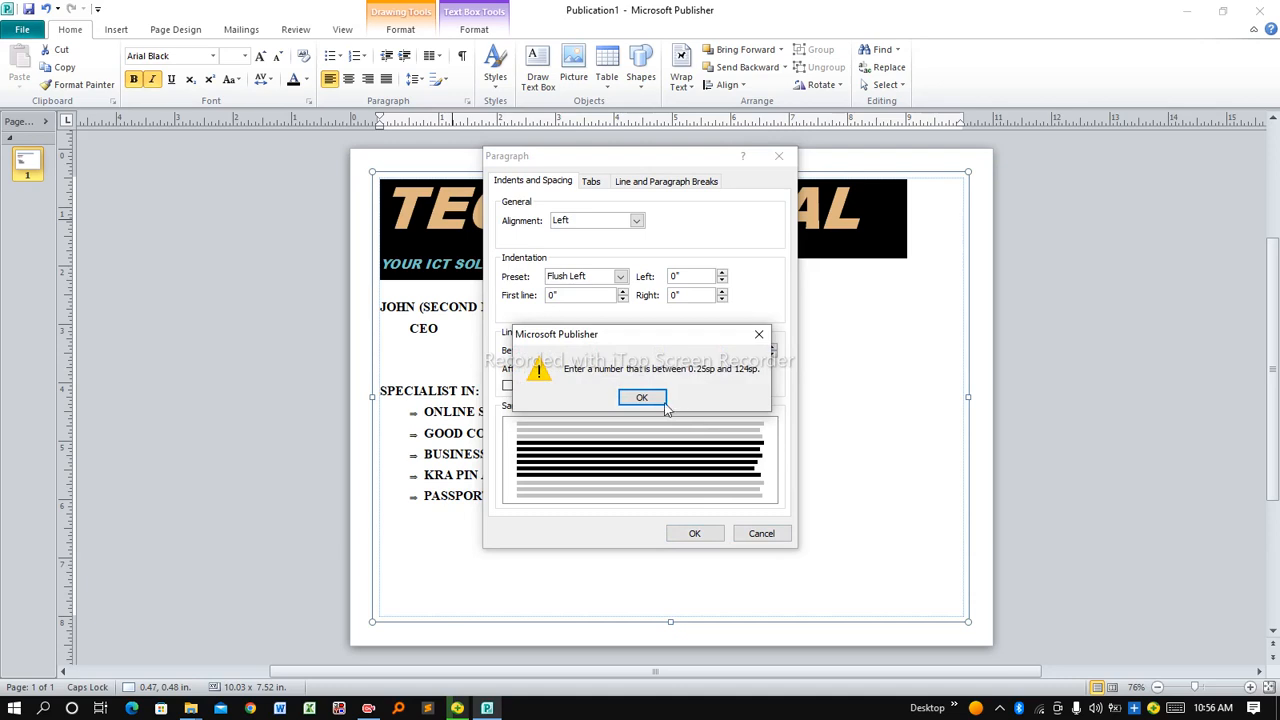
pyautogui.click(663, 398)
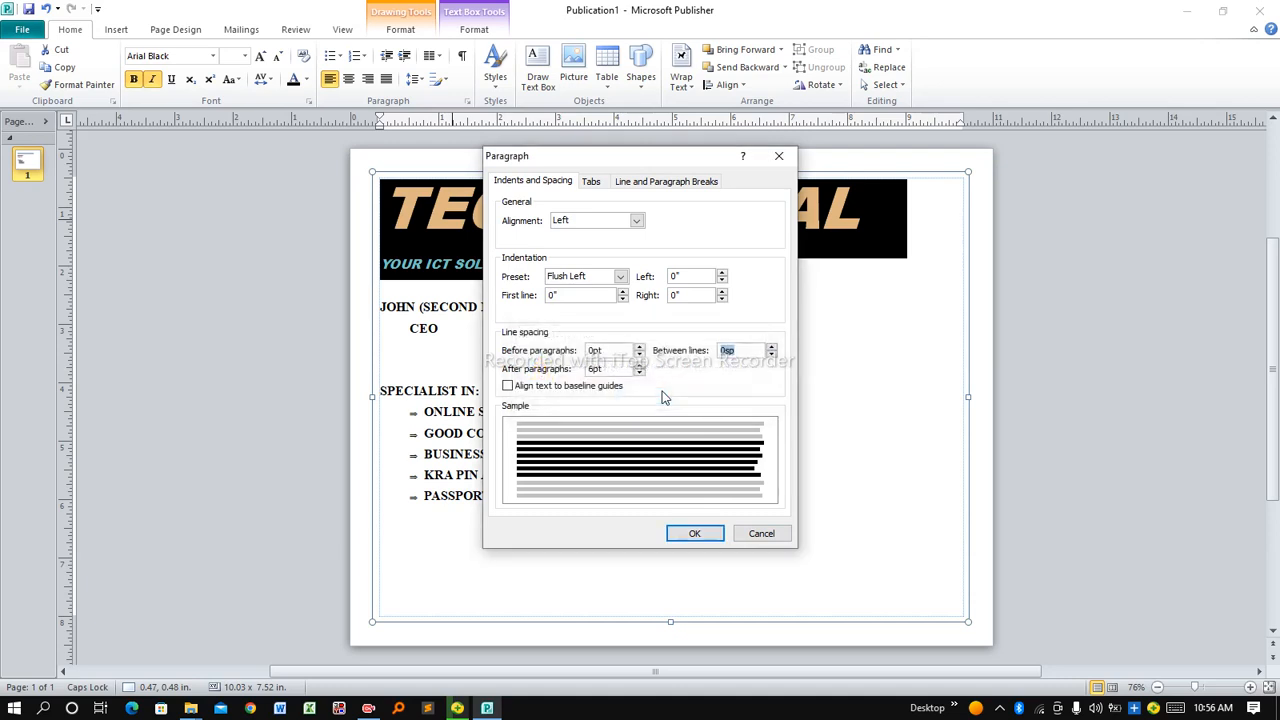
pyautogui.click(727, 352)
pyautogui.press('BackSpace')
pyautogui.write('0.25')
# Confirm the 0.25sp line spacing and review the heading and services list
pyautogui.click(697, 533)
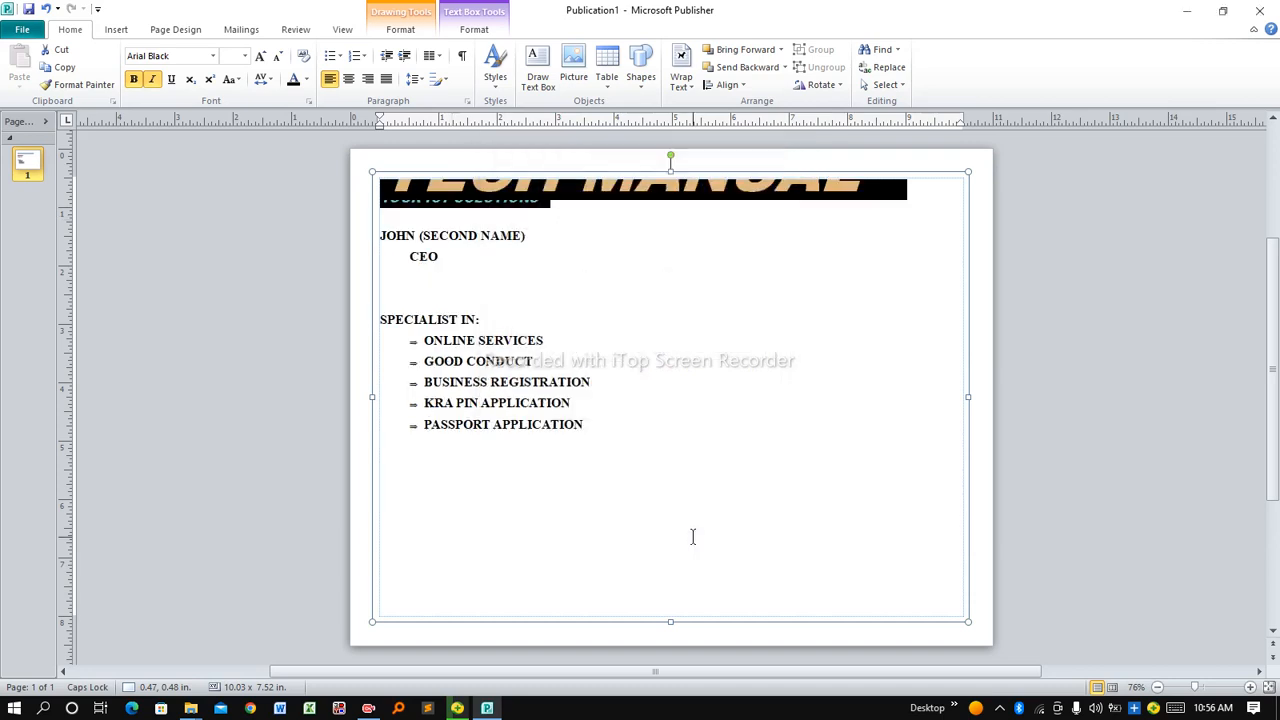
pyautogui.click(612, 347)
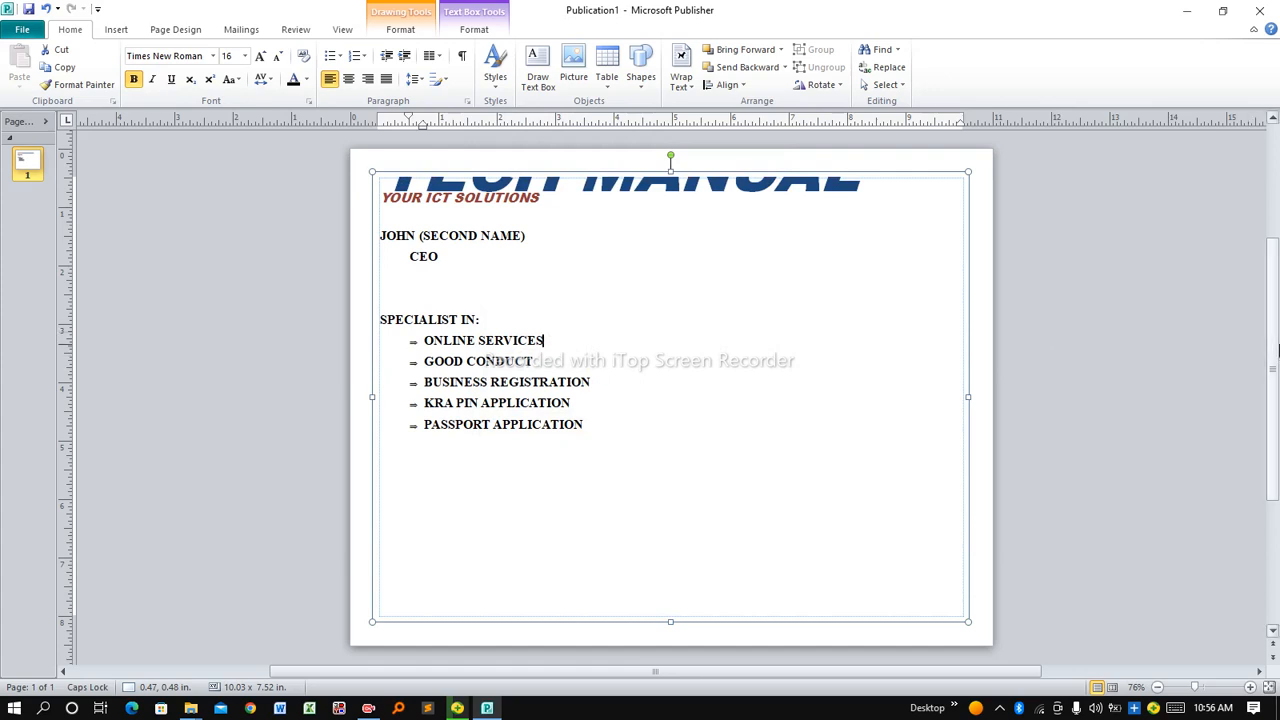
pyautogui.scroll(3, 1275, 352)
pyautogui.press('Up')
pyautogui.press('Up')
pyautogui.press('Up')
pyautogui.press('Up')
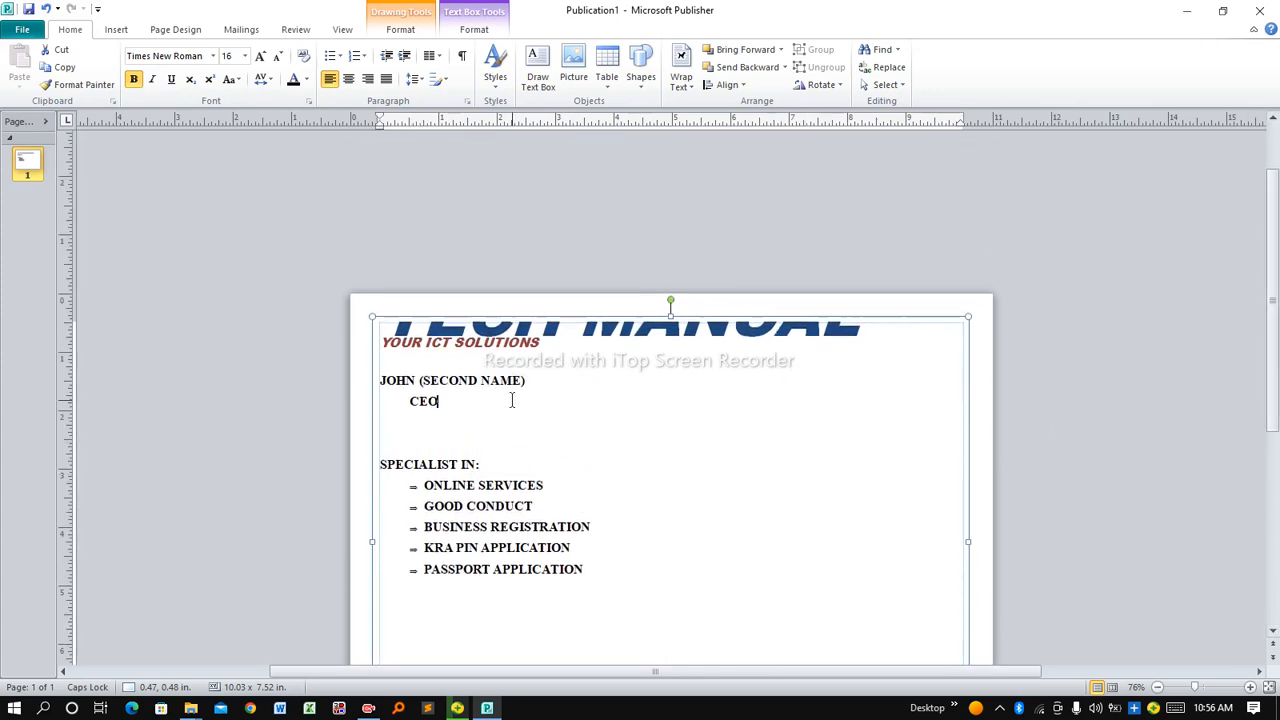
pyautogui.hotkey('ctrl', 'z')
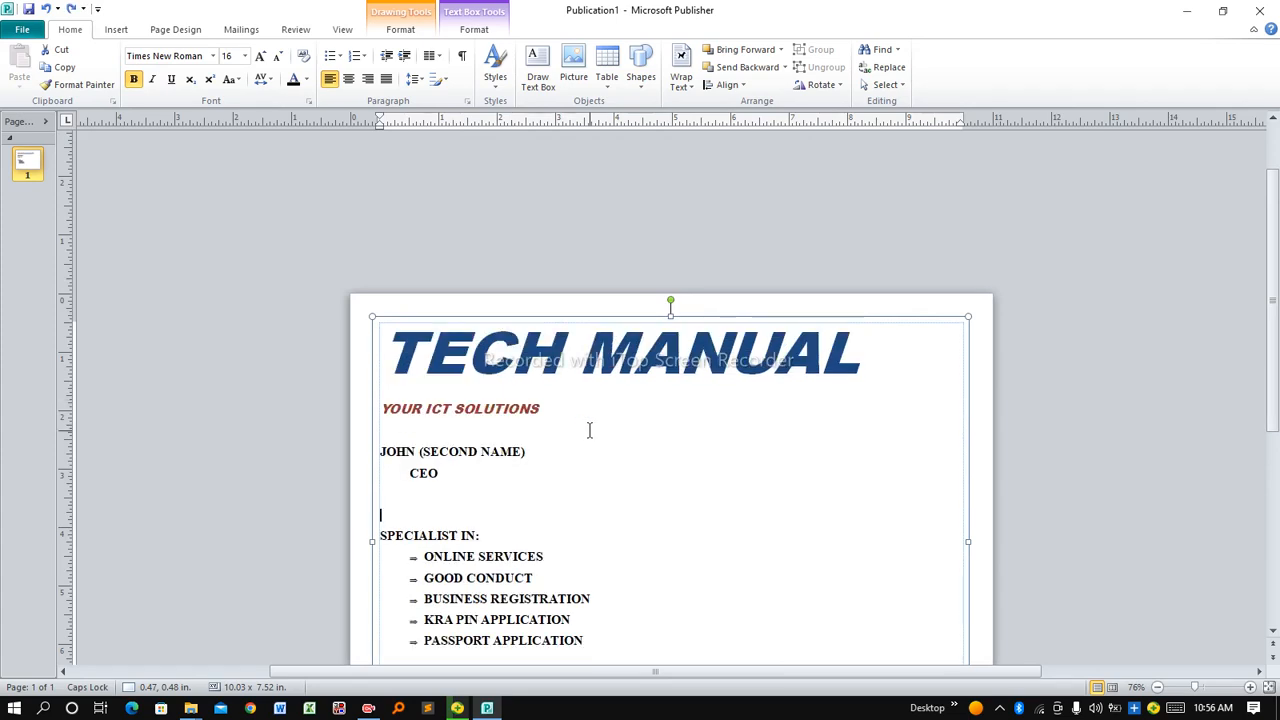
pyautogui.press('Down')
pyautogui.press('Down')
pyautogui.press('Down')
pyautogui.press('Down')
pyautogui.press('Down')
pyautogui.moveTo(1276, 287); pyautogui.dragTo(1278, 368)
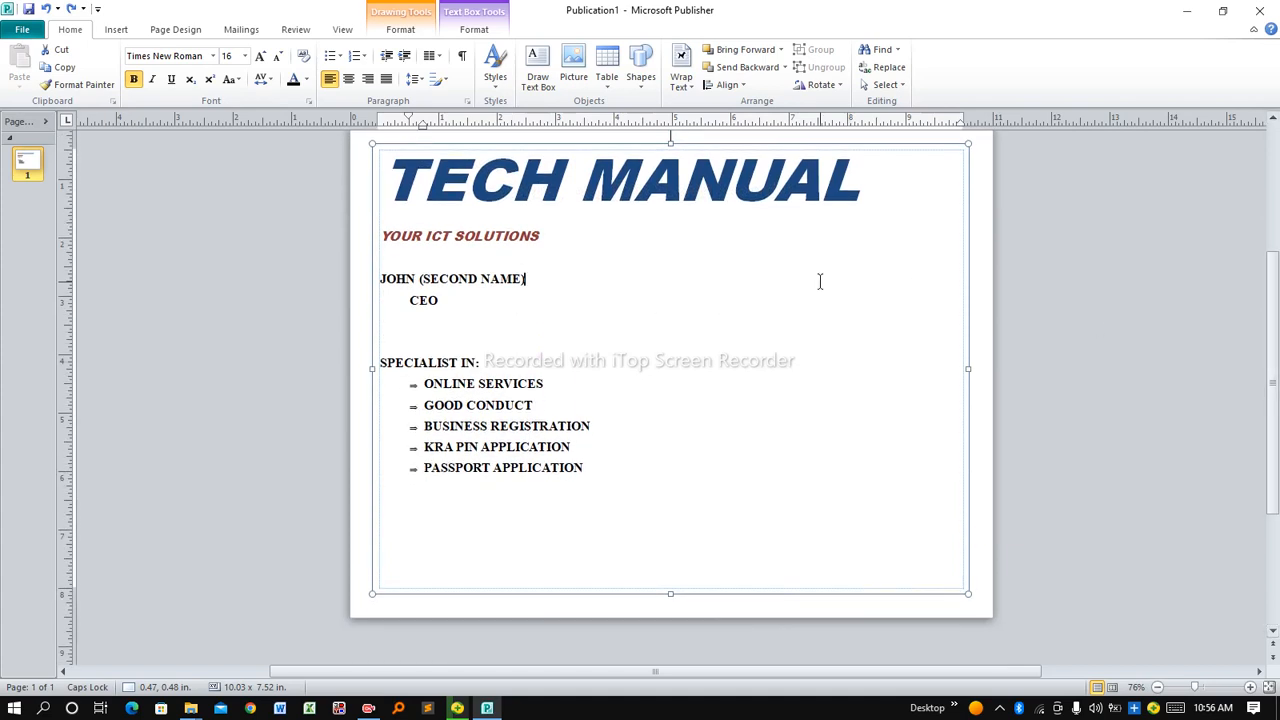
# Place the insertion point on the blank line below YOUR ICT SOLUTIONS and show the Insert commands
pyautogui.click(761, 243)
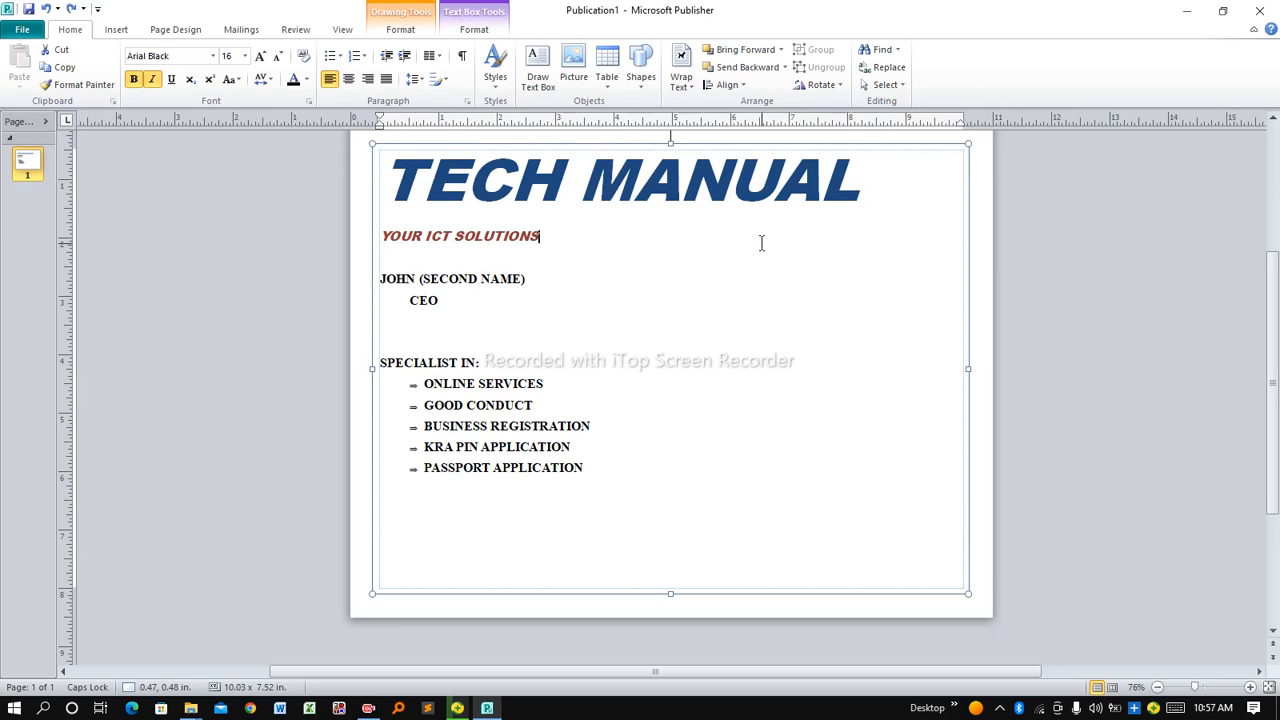
pyautogui.click(855, 283)
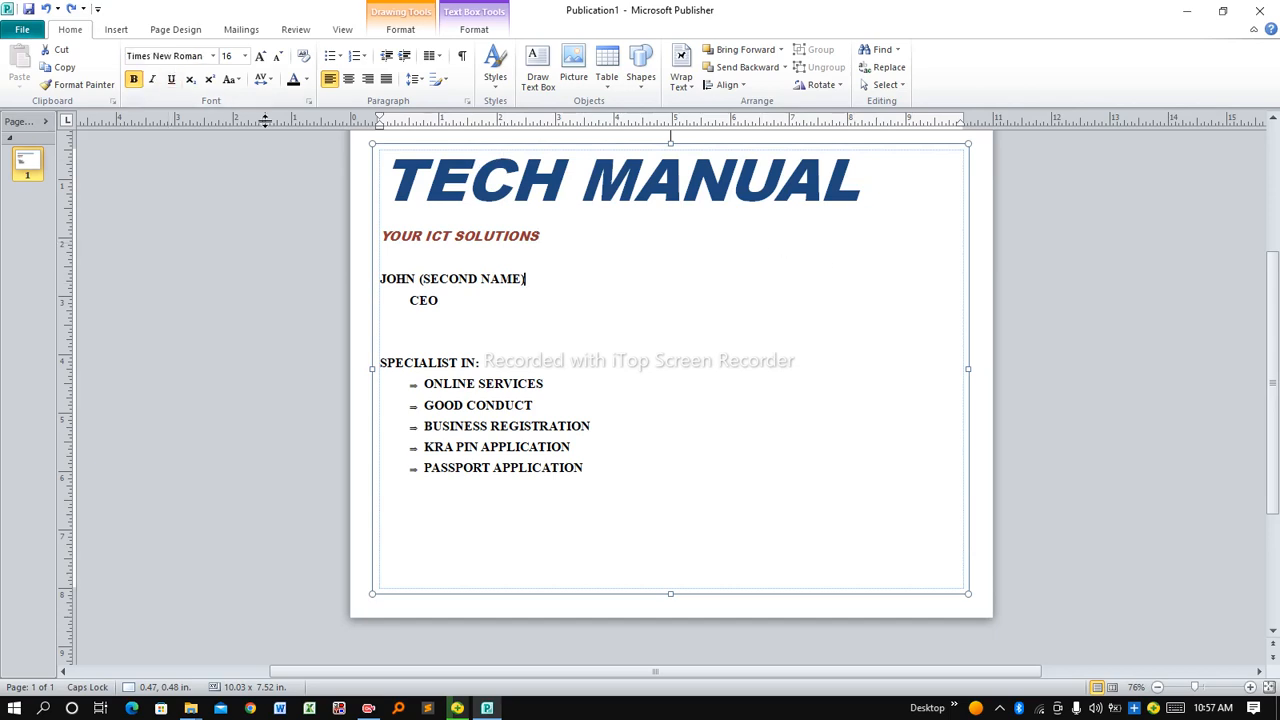
pyautogui.click(803, 255)
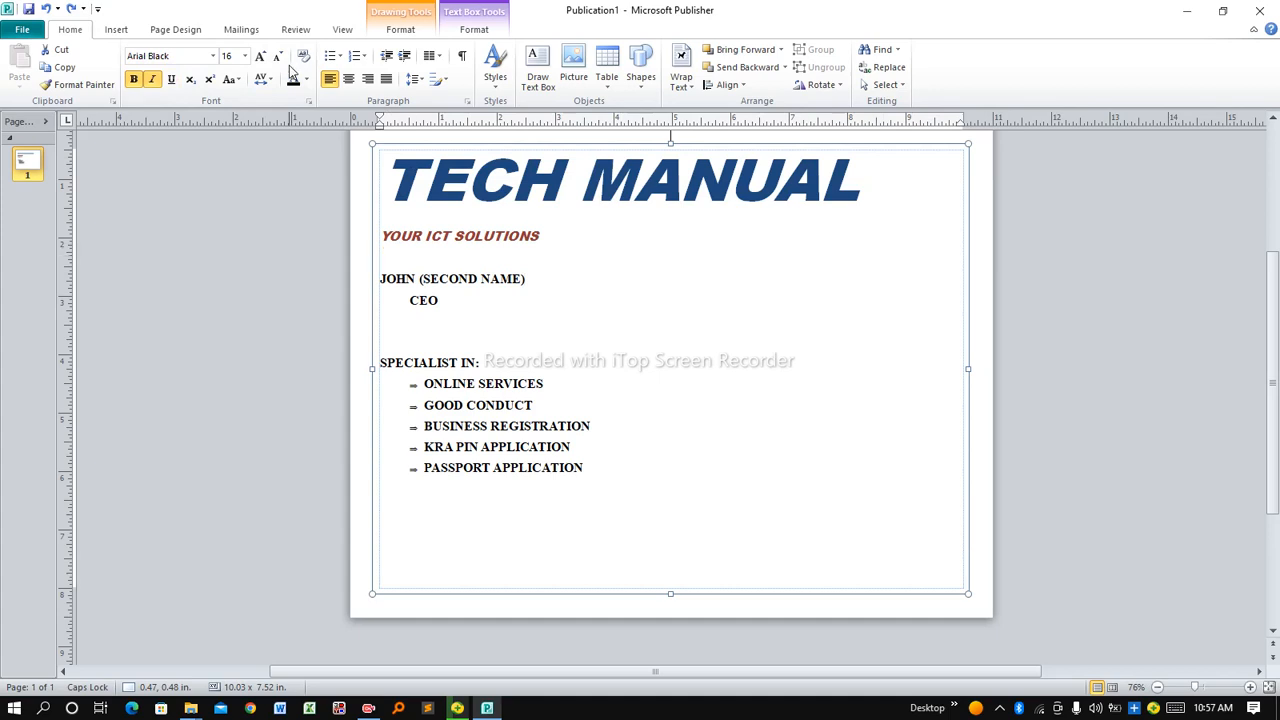
pyautogui.click(115, 31)
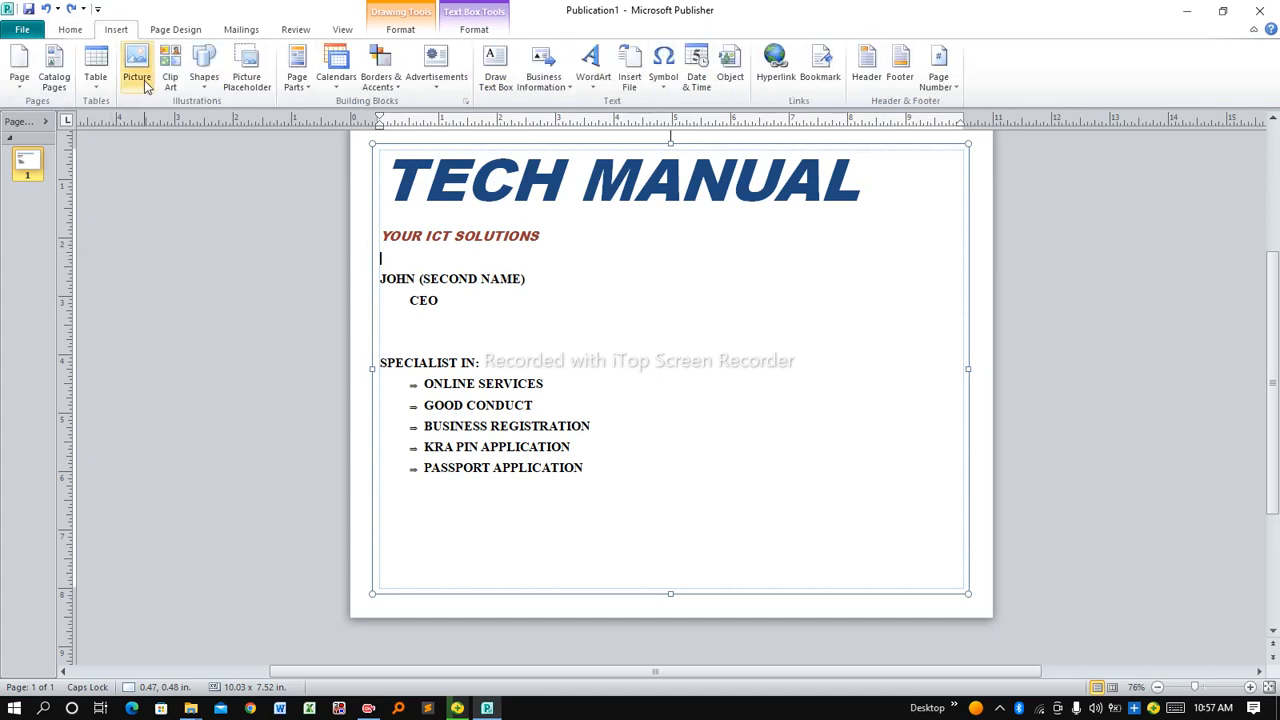
# Insert the picture_saved (1) TECH MANUAL logo image from Pictures onto the flyer
pyautogui.click(142, 72)
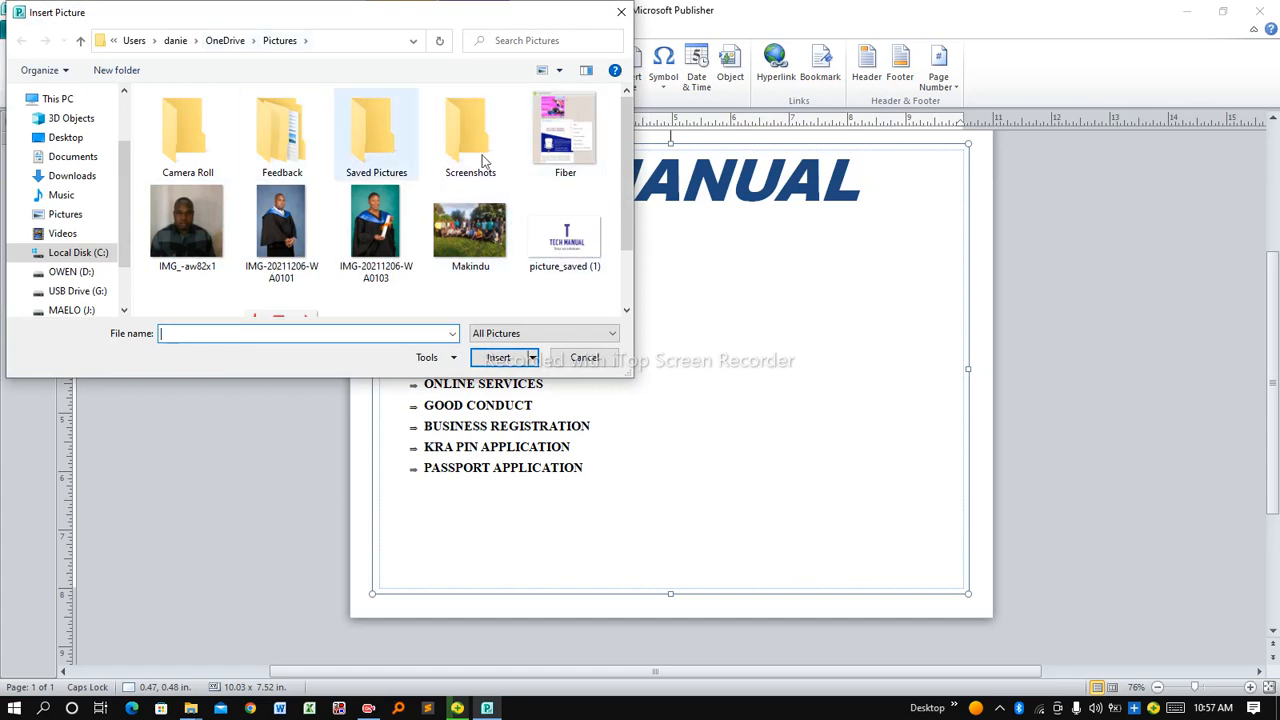
pyautogui.click(565, 252)
pyautogui.click(498, 358)
pyautogui.hotkey('ctrl', 'v')
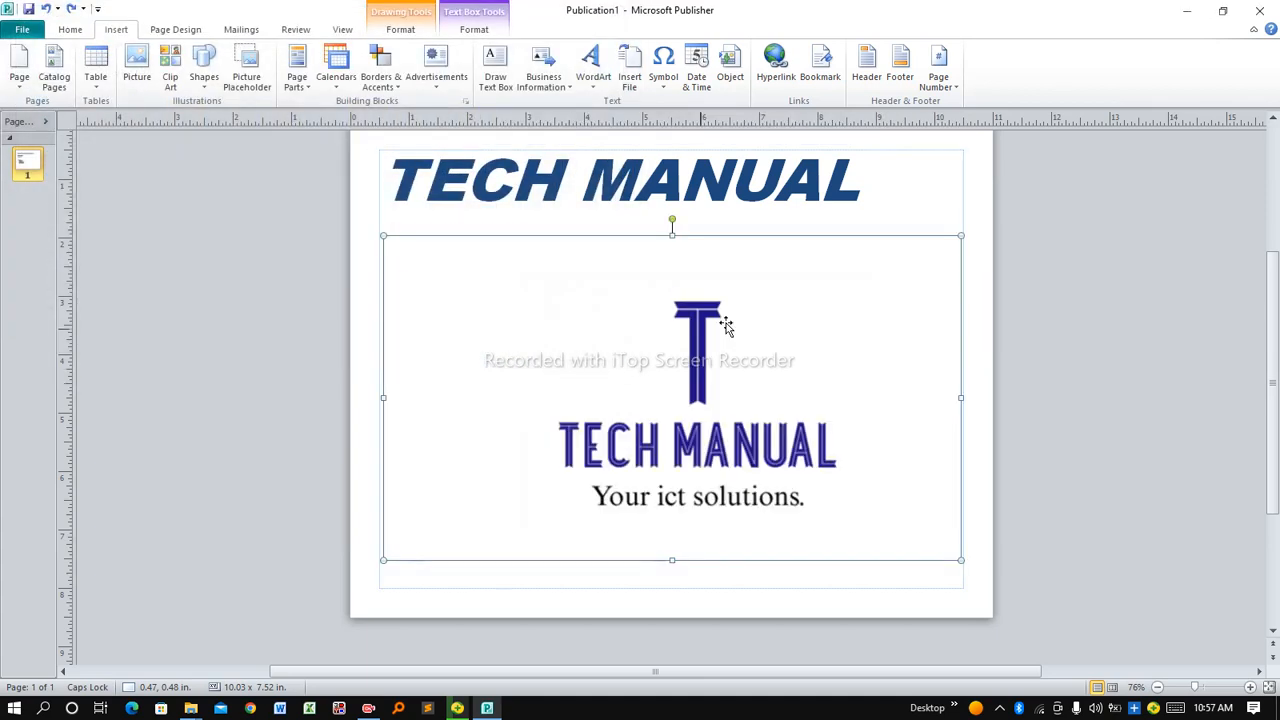
# Resize the logo to about 4.27 x 2.40 in and move it to the right side
pyautogui.moveTo(960, 560); pyautogui.dragTo(608, 397)
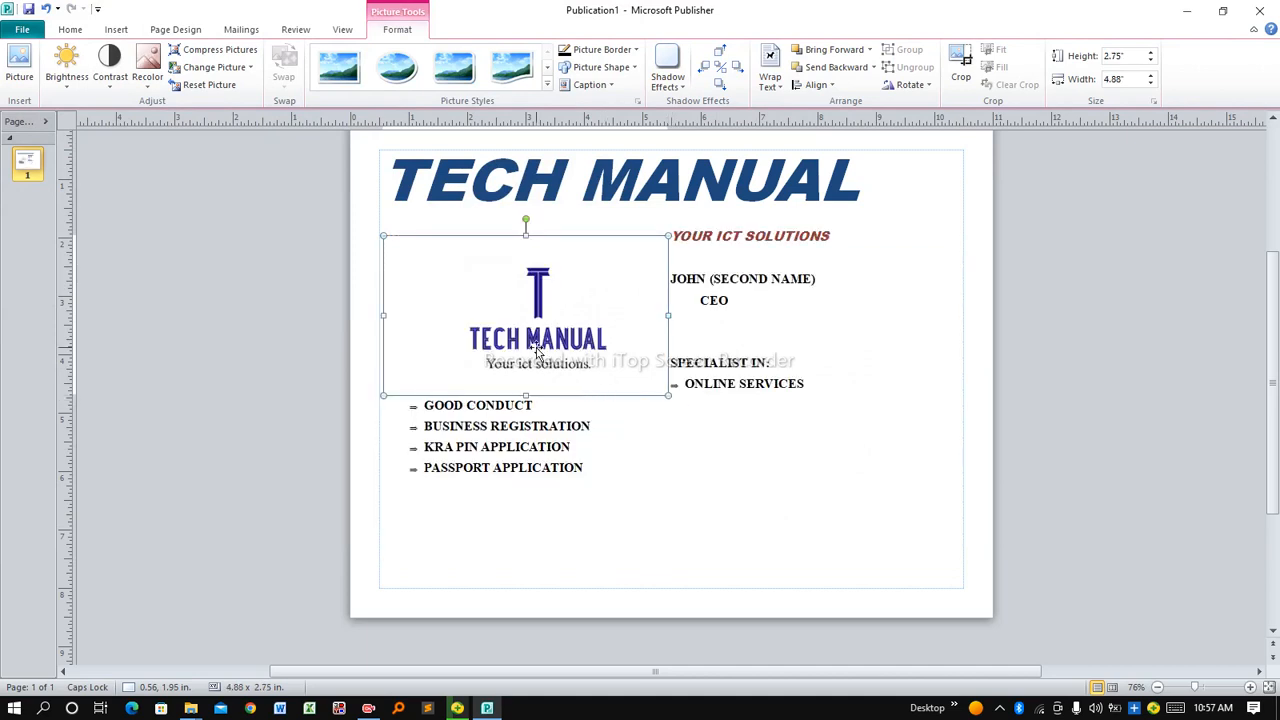
pyautogui.moveTo(537, 350); pyautogui.dragTo(777, 304)
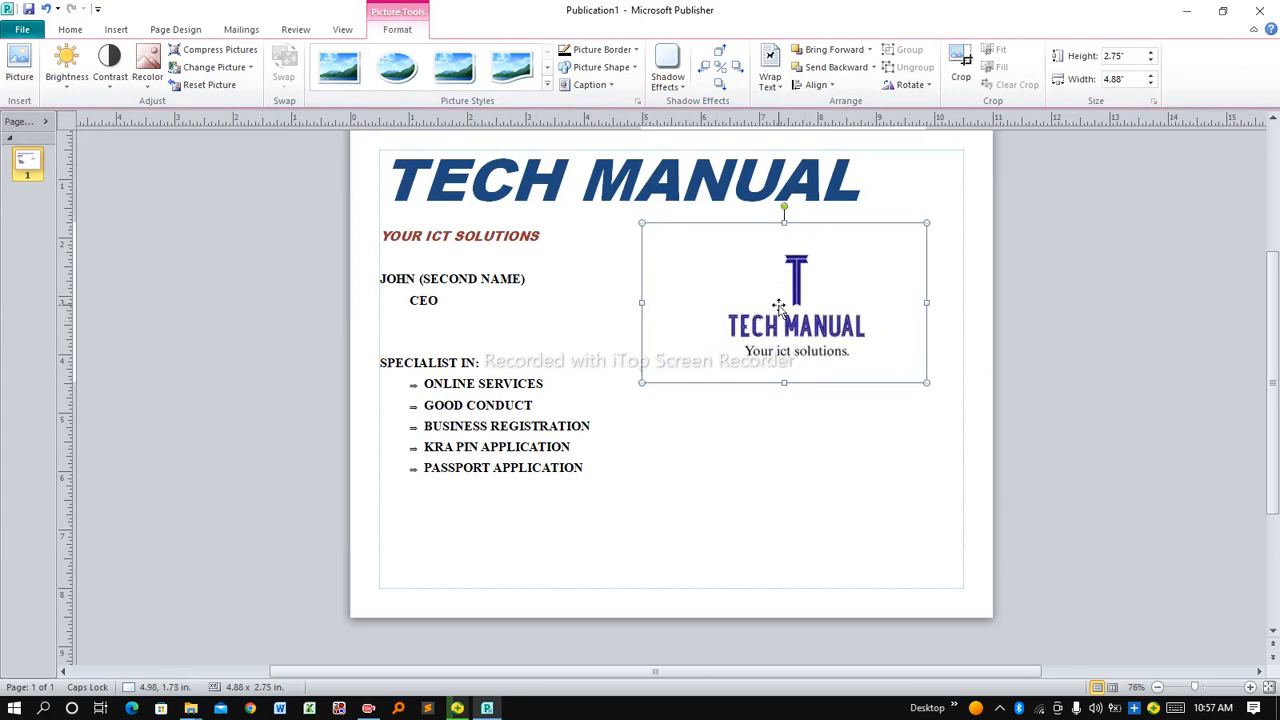
pyautogui.moveTo(927, 382); pyautogui.dragTo(894, 337)
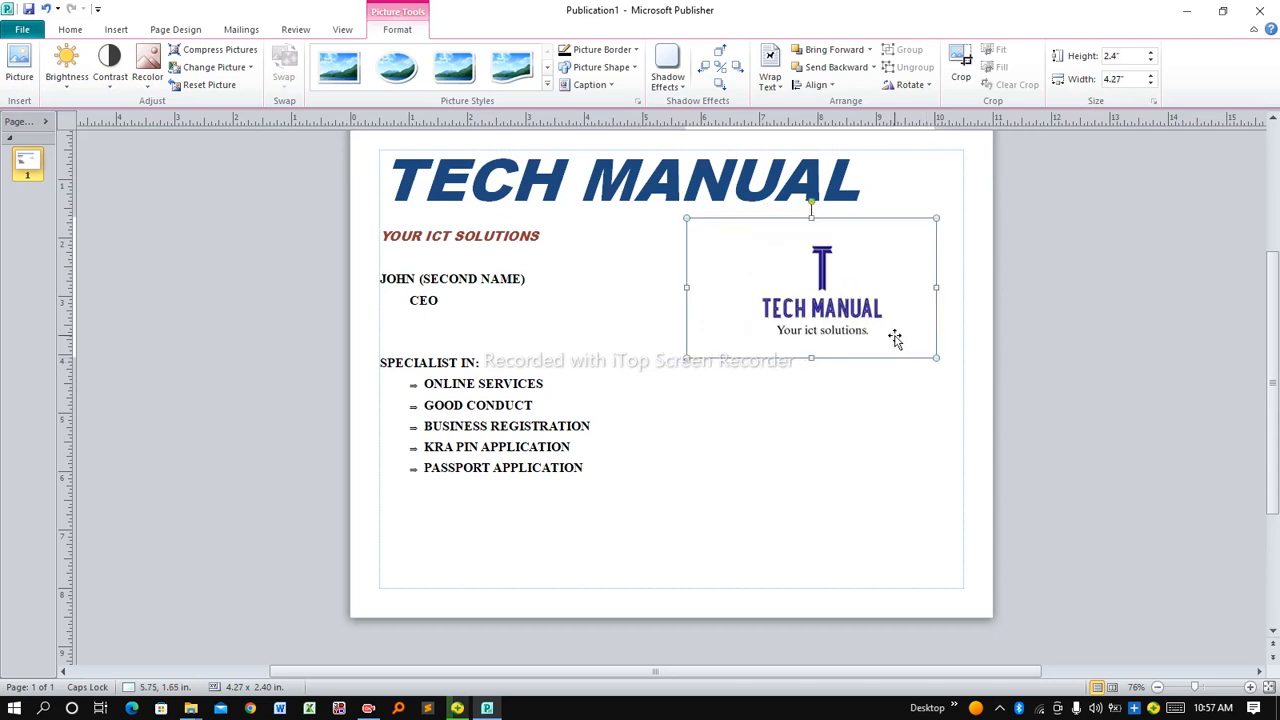
pyautogui.click(903, 407)
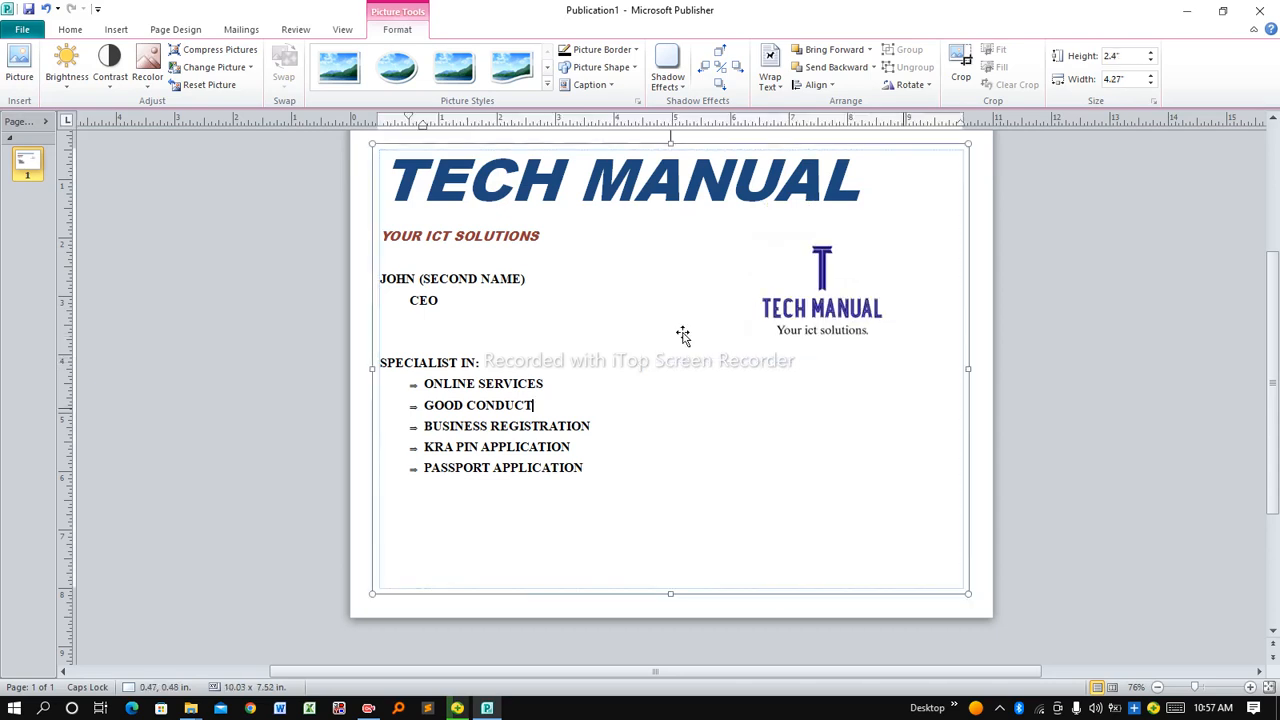
# Reselect the logo and show the Picture Tools Format commands
pyautogui.click(388, 240)
pyautogui.click(591, 352)
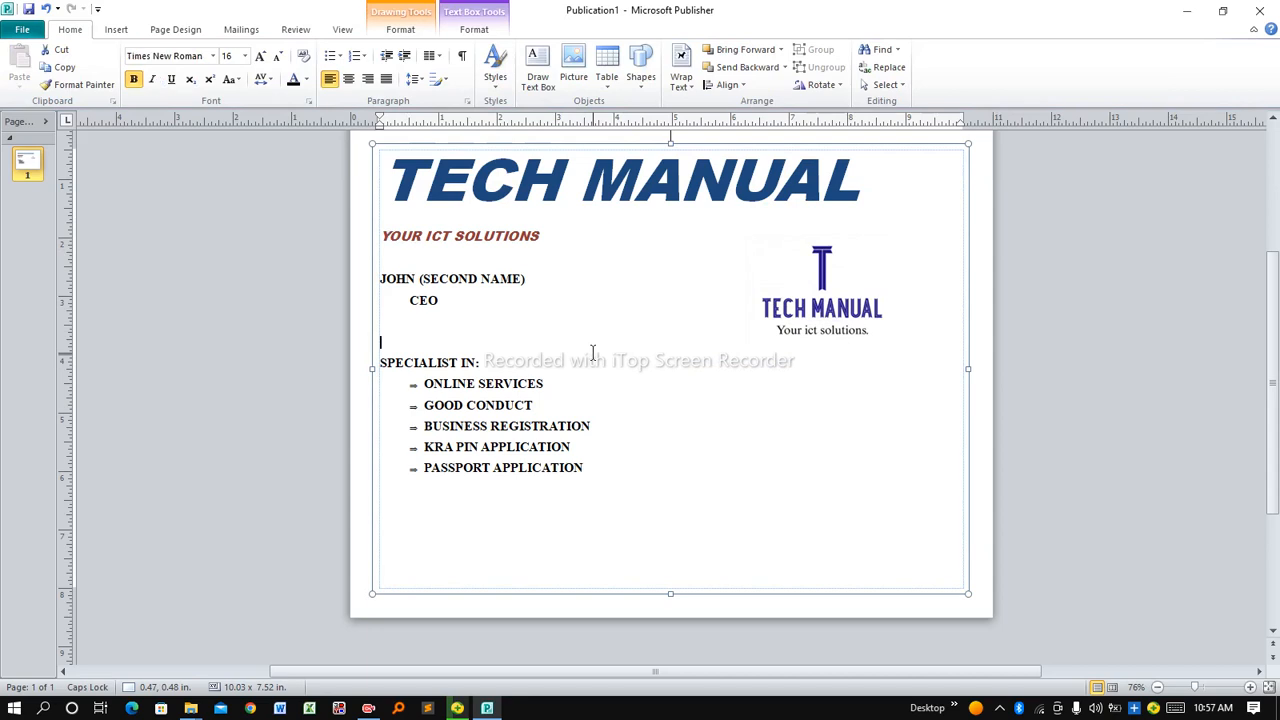
pyautogui.scroll(1, 1278, 330)
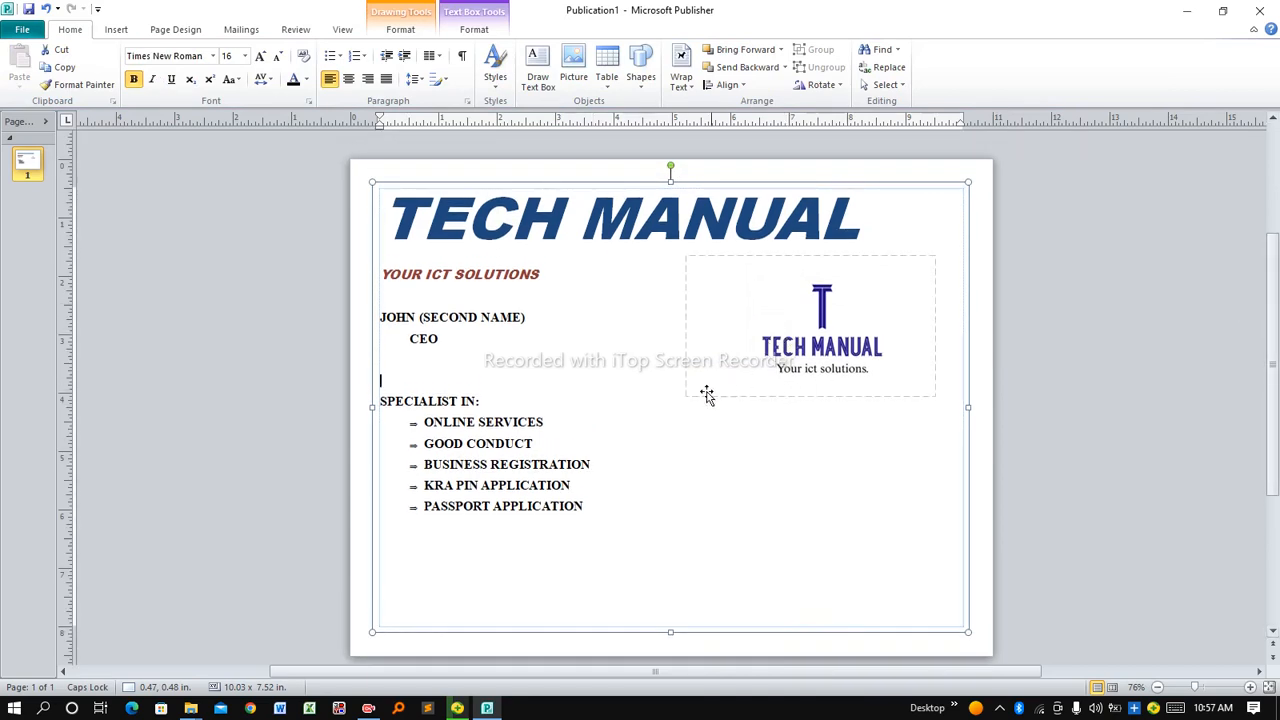
pyautogui.click(759, 322)
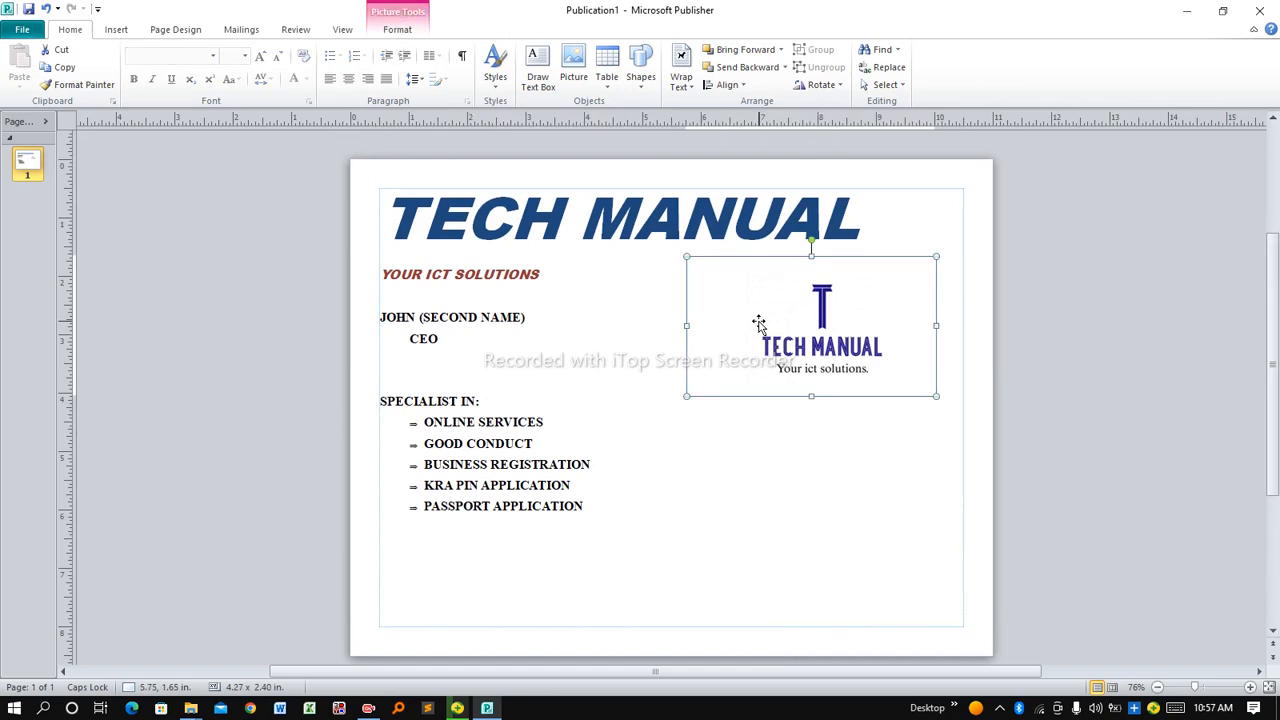
pyautogui.click(397, 30)
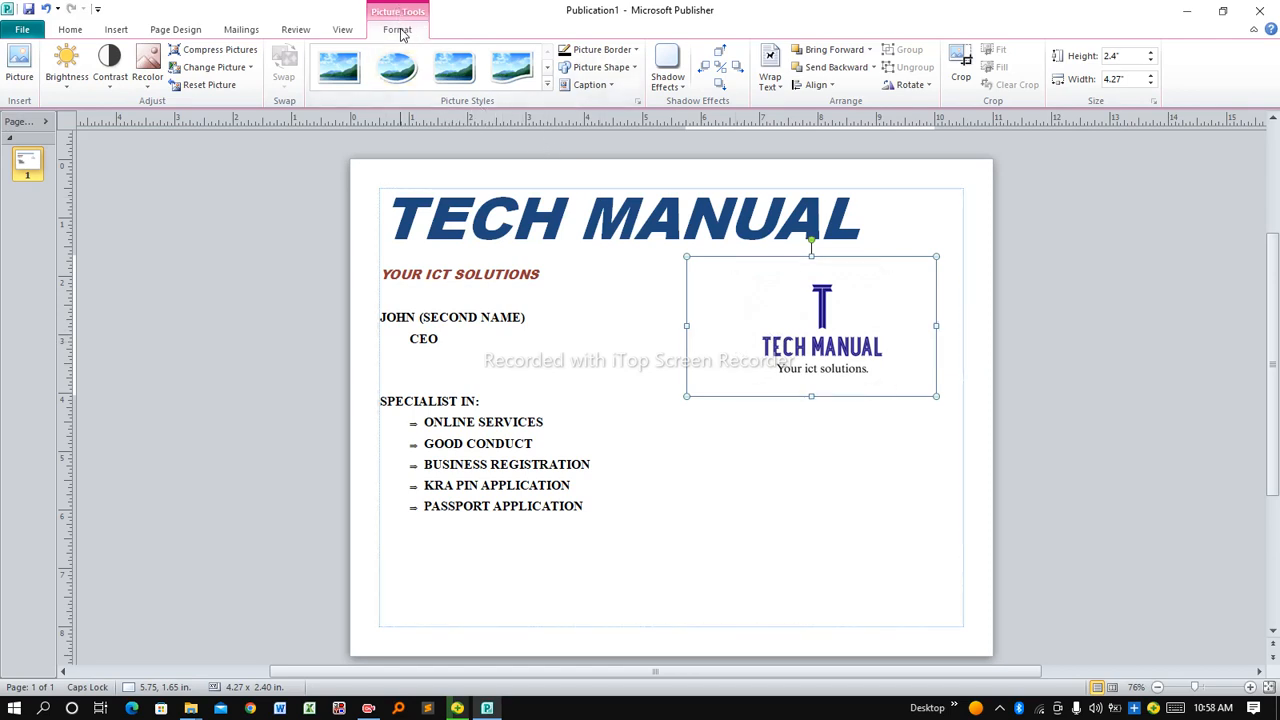
# Apply the wavy-bottom picture style to the logo and give it a green border
pyautogui.click(548, 88)
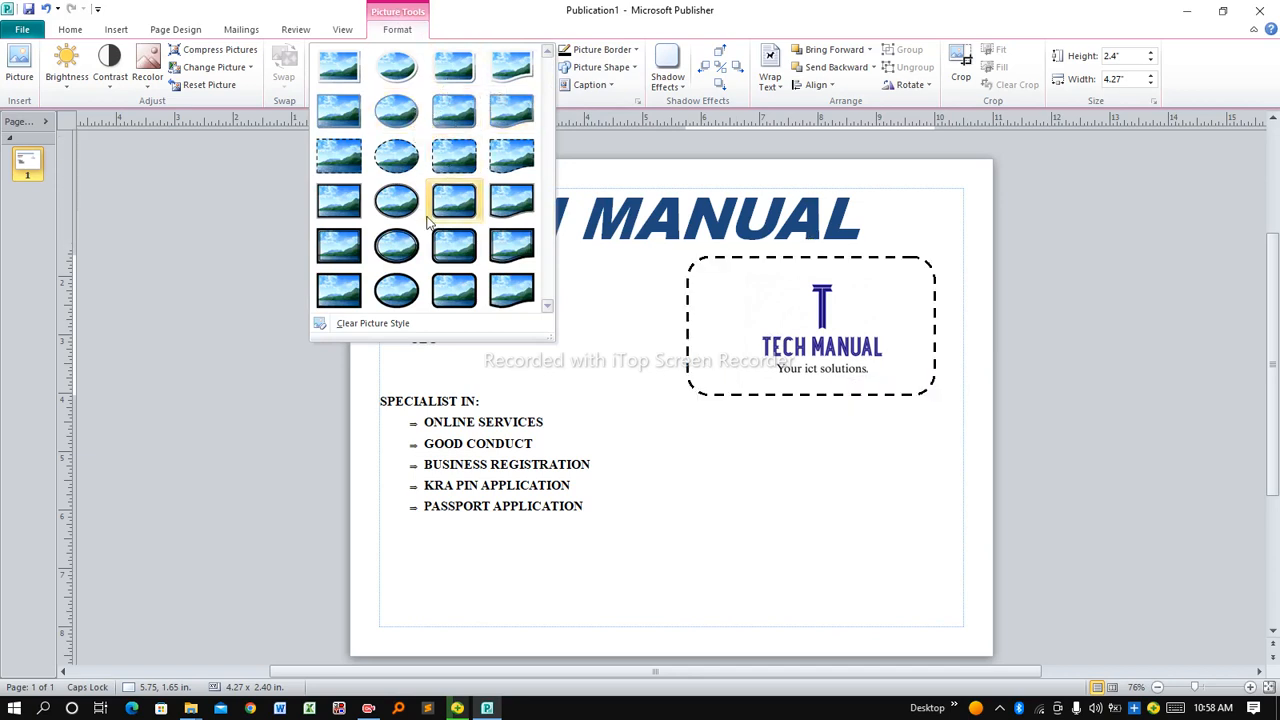
pyautogui.click(513, 250)
pyautogui.press('Down')
pyautogui.press('Down')
pyautogui.press('Down')
pyautogui.press('Down')
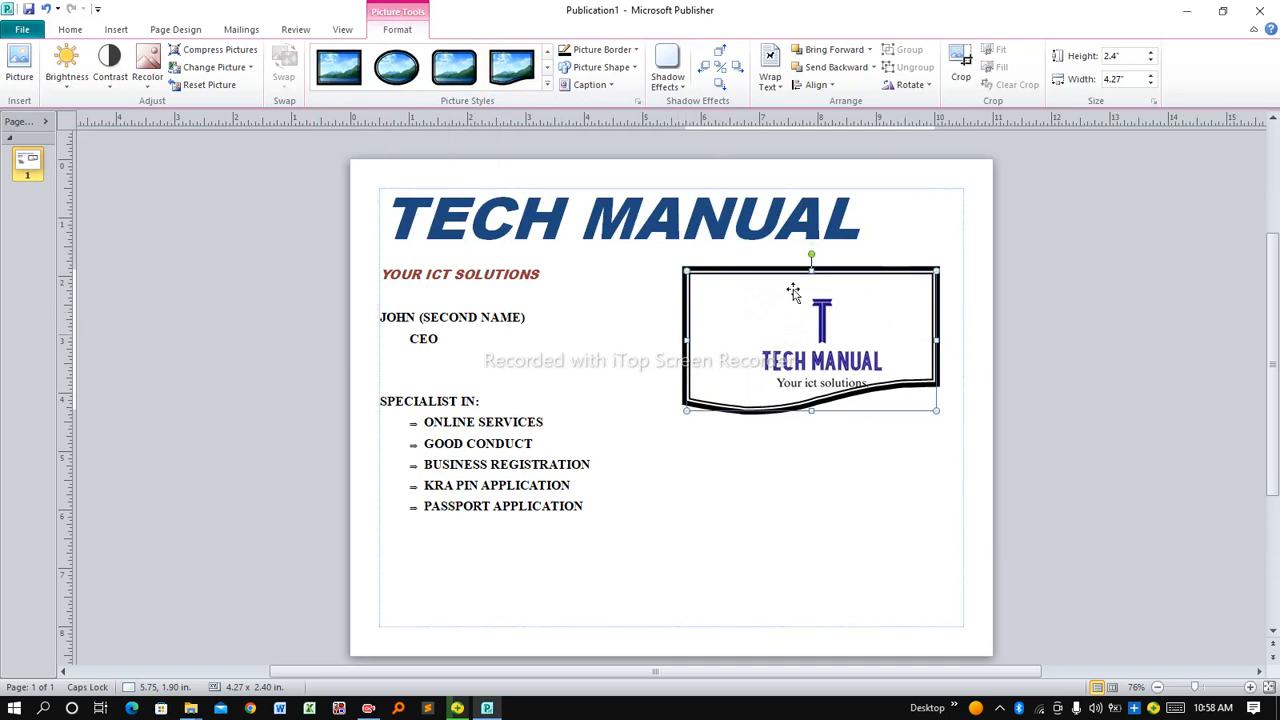
pyautogui.click(638, 52)
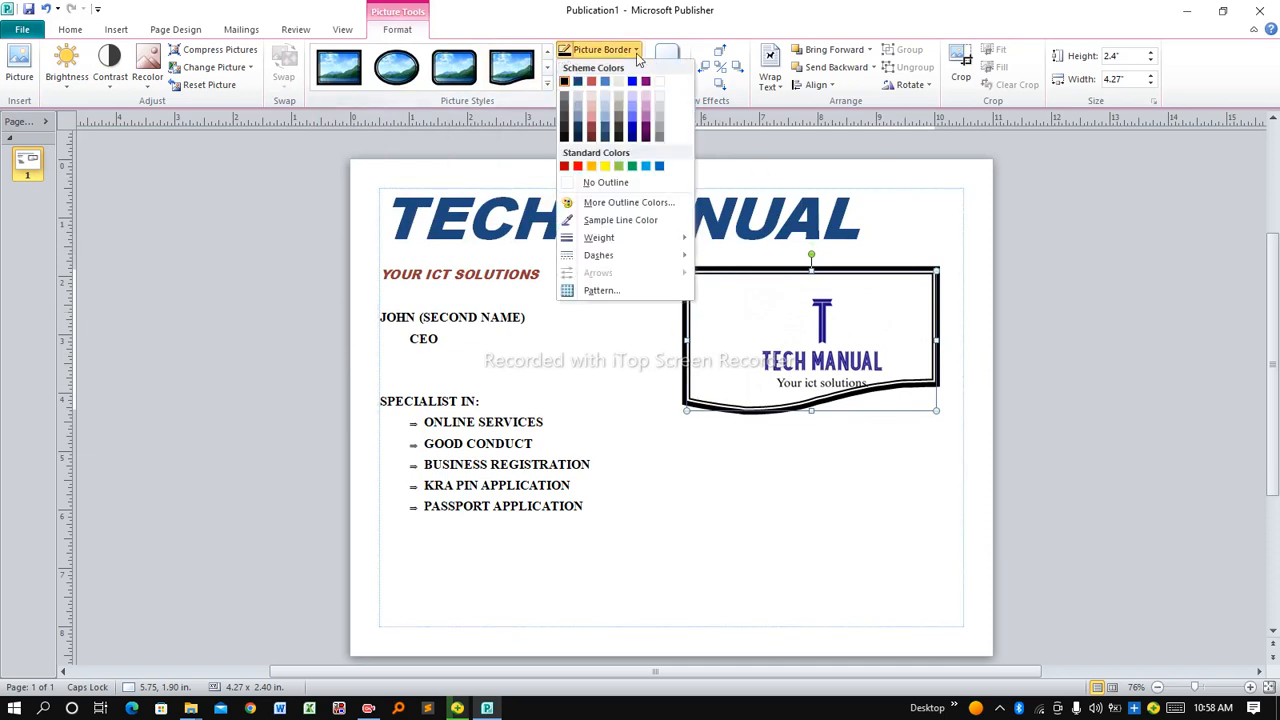
pyautogui.click(636, 172)
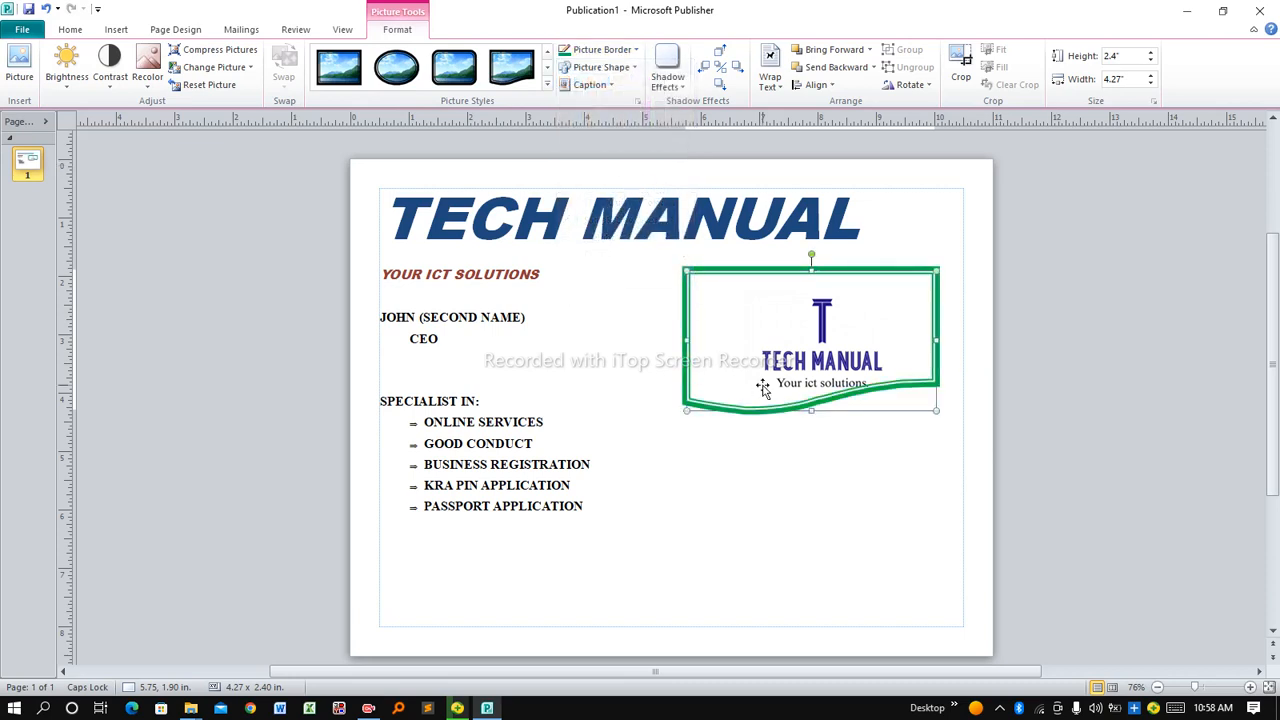
pyautogui.click(769, 457)
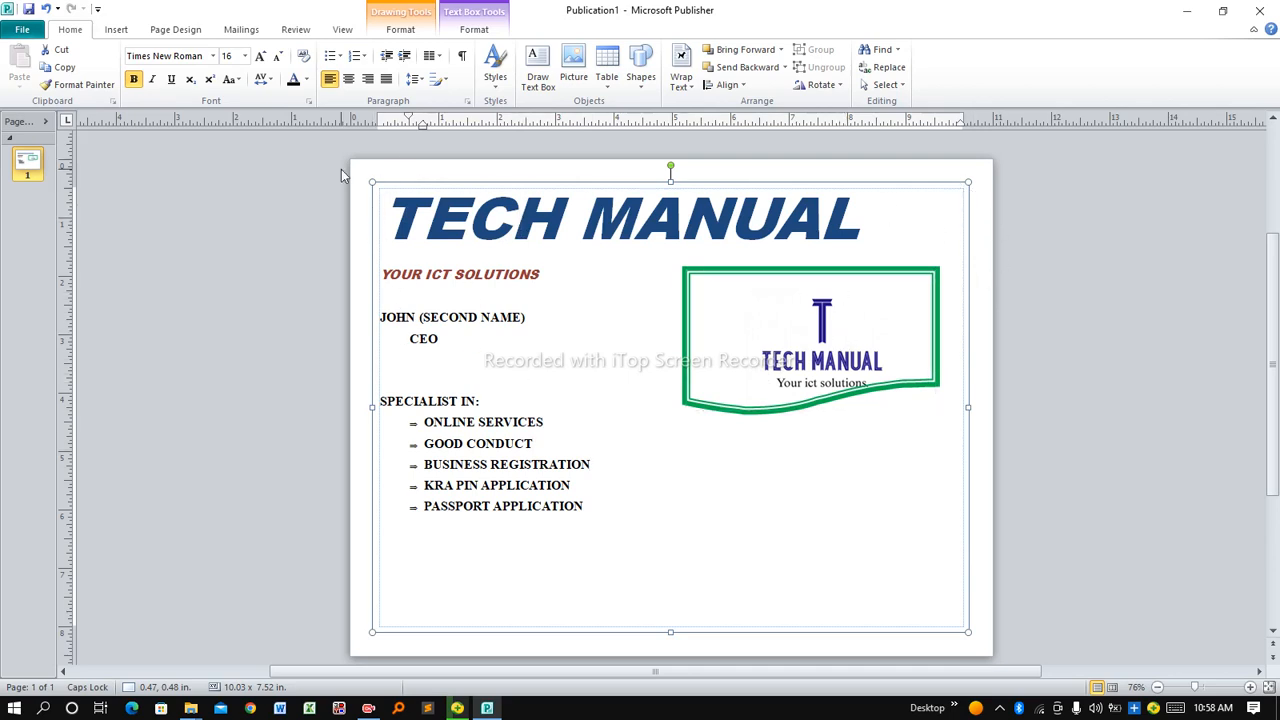
pyautogui.click(116, 30)
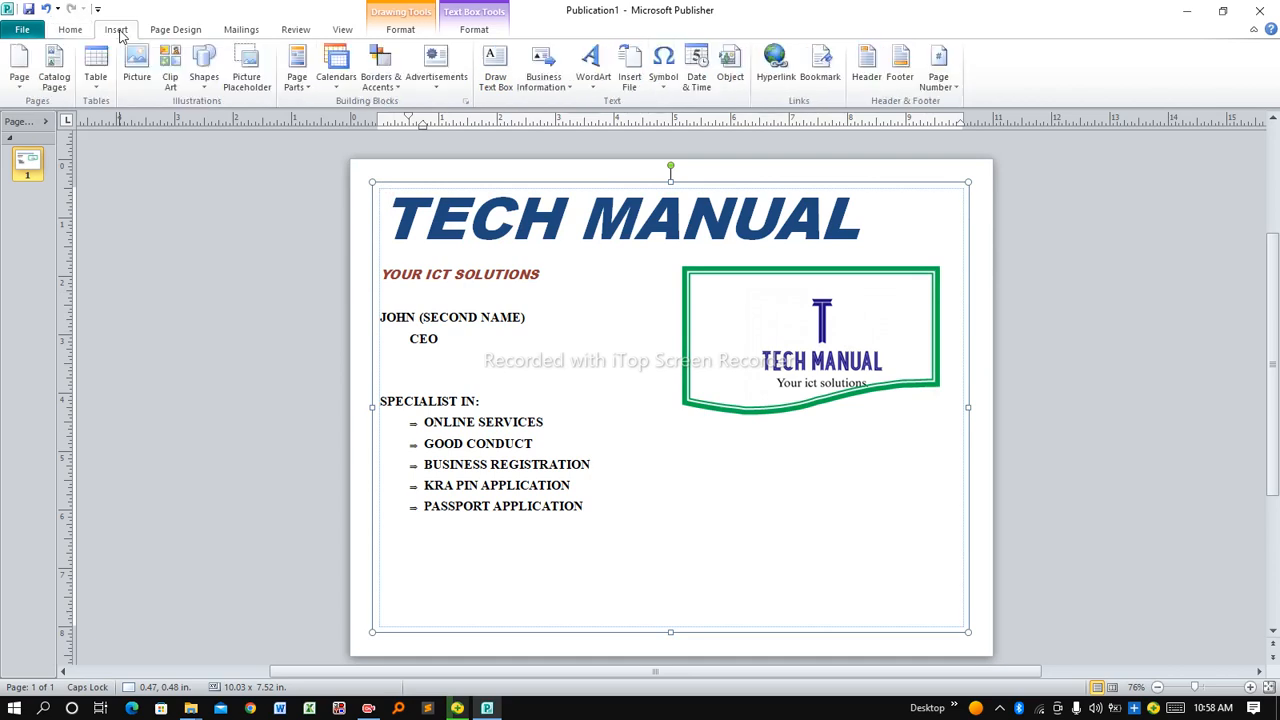
# Draw a new text box in the lower right below the logo
pyautogui.click(507, 77)
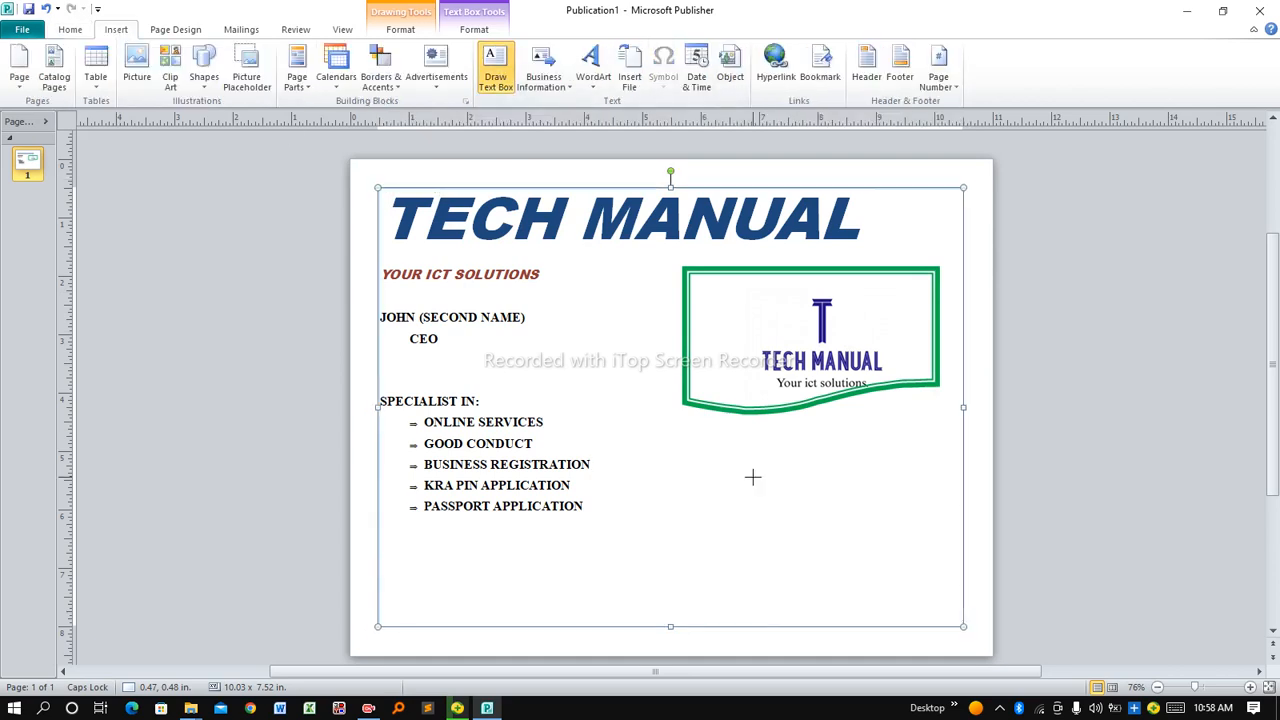
pyautogui.moveTo(666, 432)
pyautogui.mouseDown()
pyautogui.moveTo(680, 472)
pyautogui.moveTo(806, 618)
pyautogui.moveTo(962, 626)
pyautogui.mouseUp()
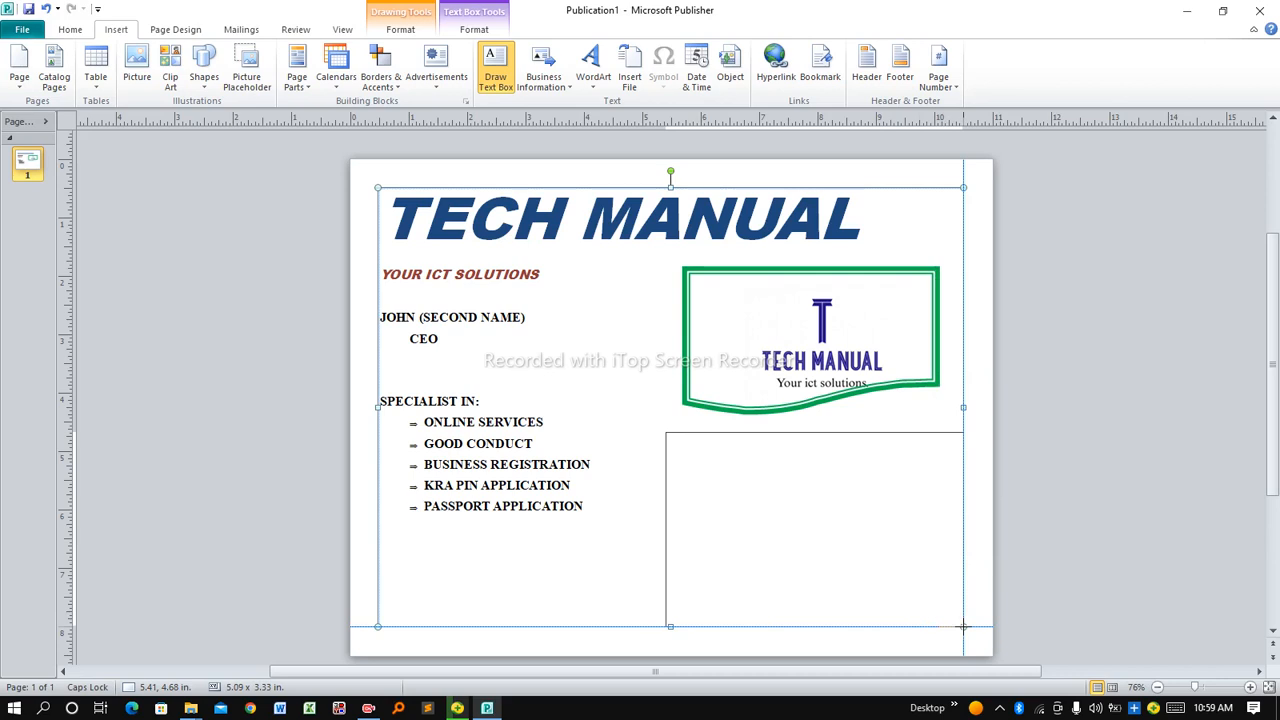
pyautogui.moveTo(962, 626); pyautogui.dragTo(962, 626)
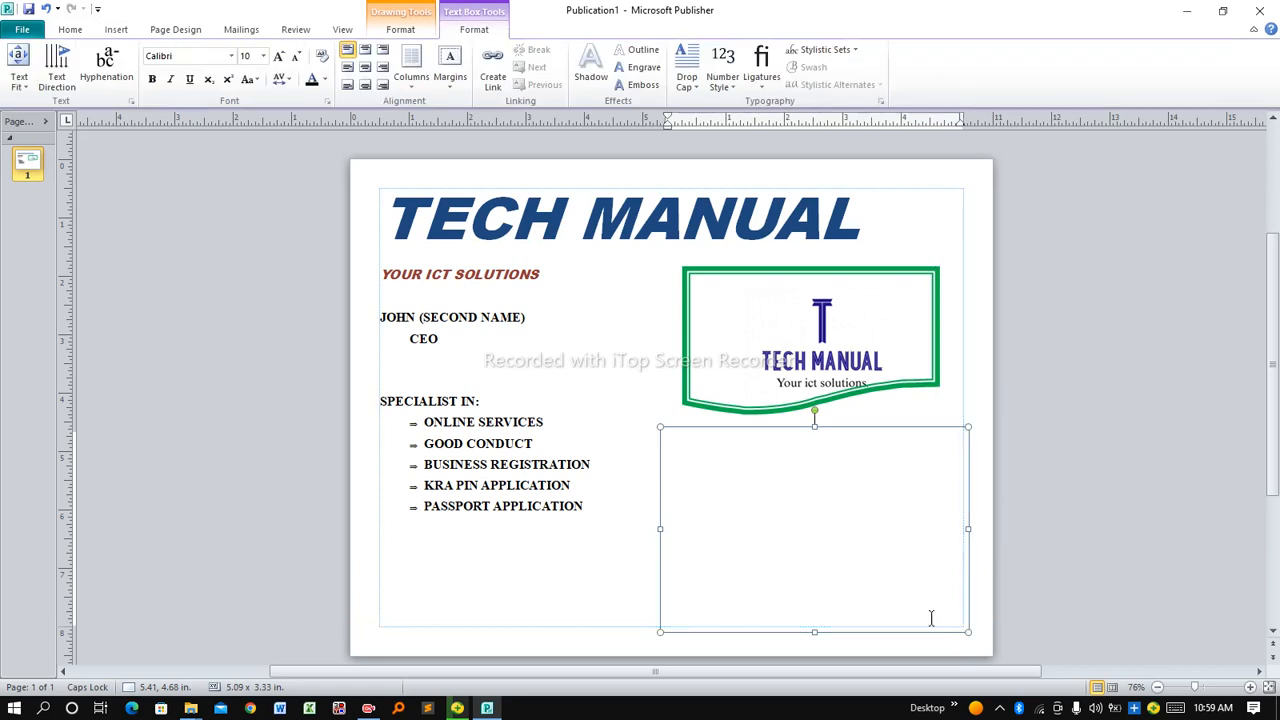
# Set the new text box's font to Times New Roman at size 20
pyautogui.click(233, 62)
pyautogui.scroll(-8, 212, 200)
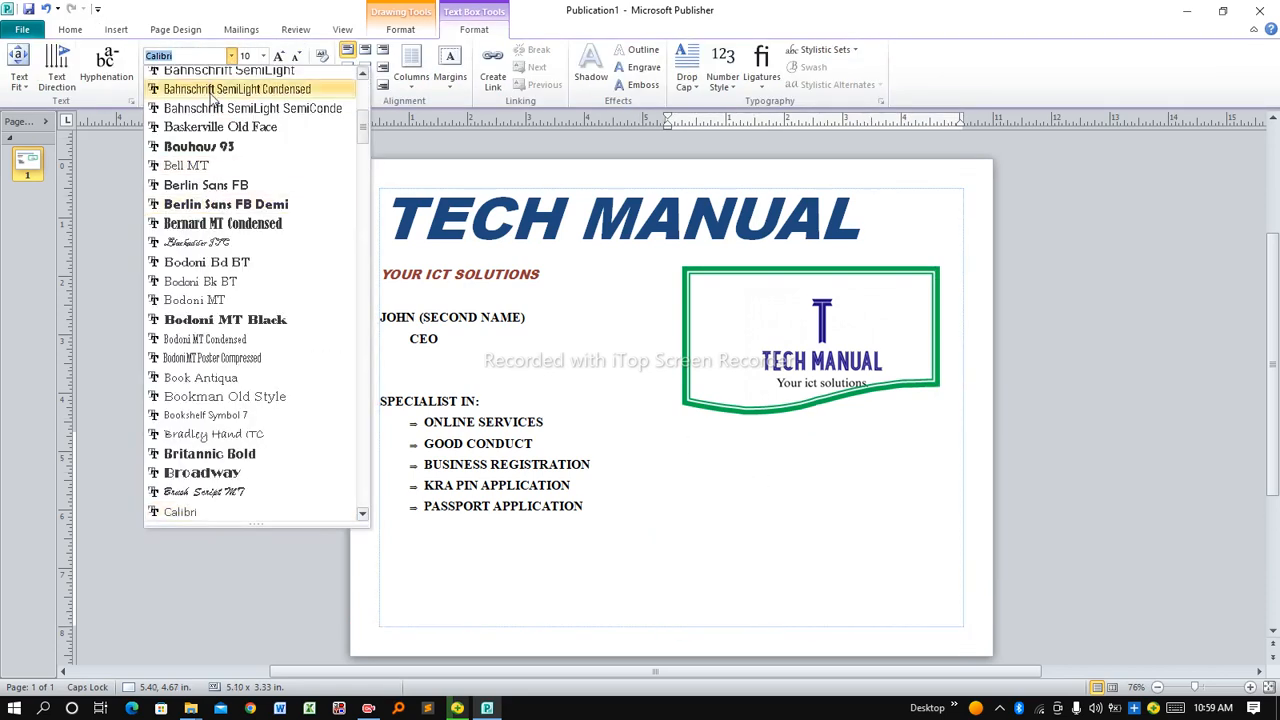
pyautogui.scroll(8, 212, 97)
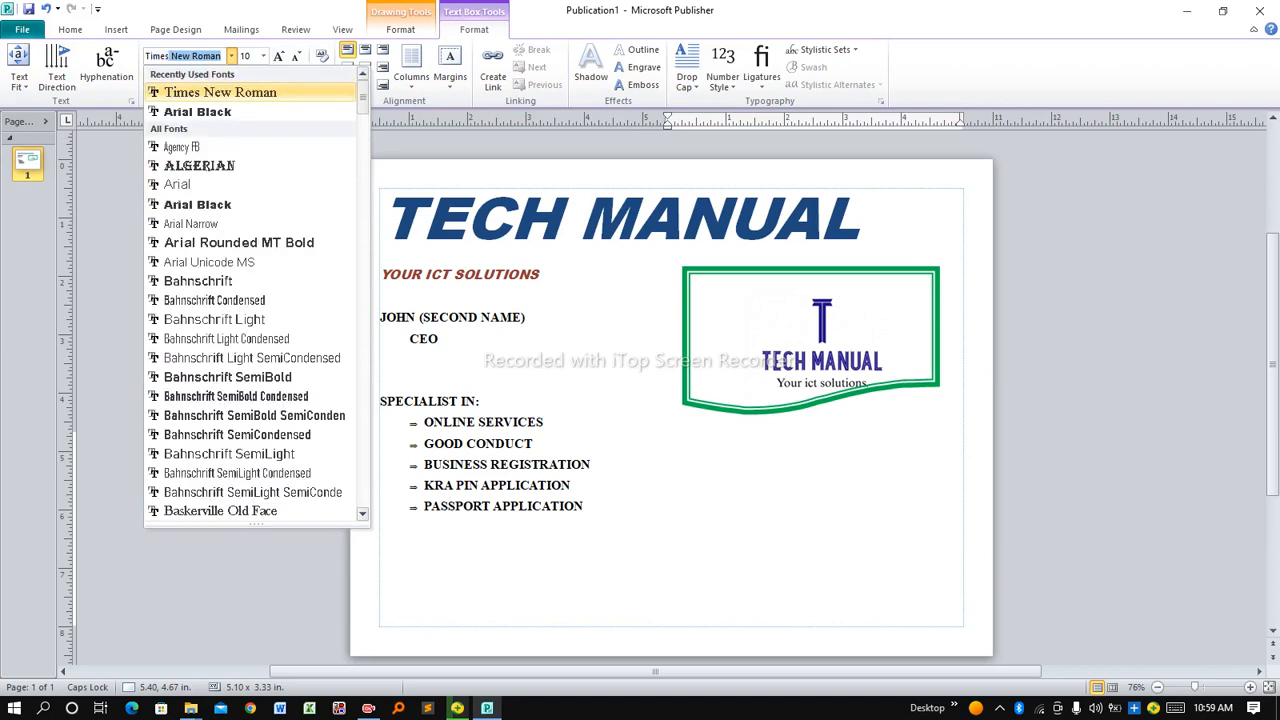
pyautogui.click(210, 93)
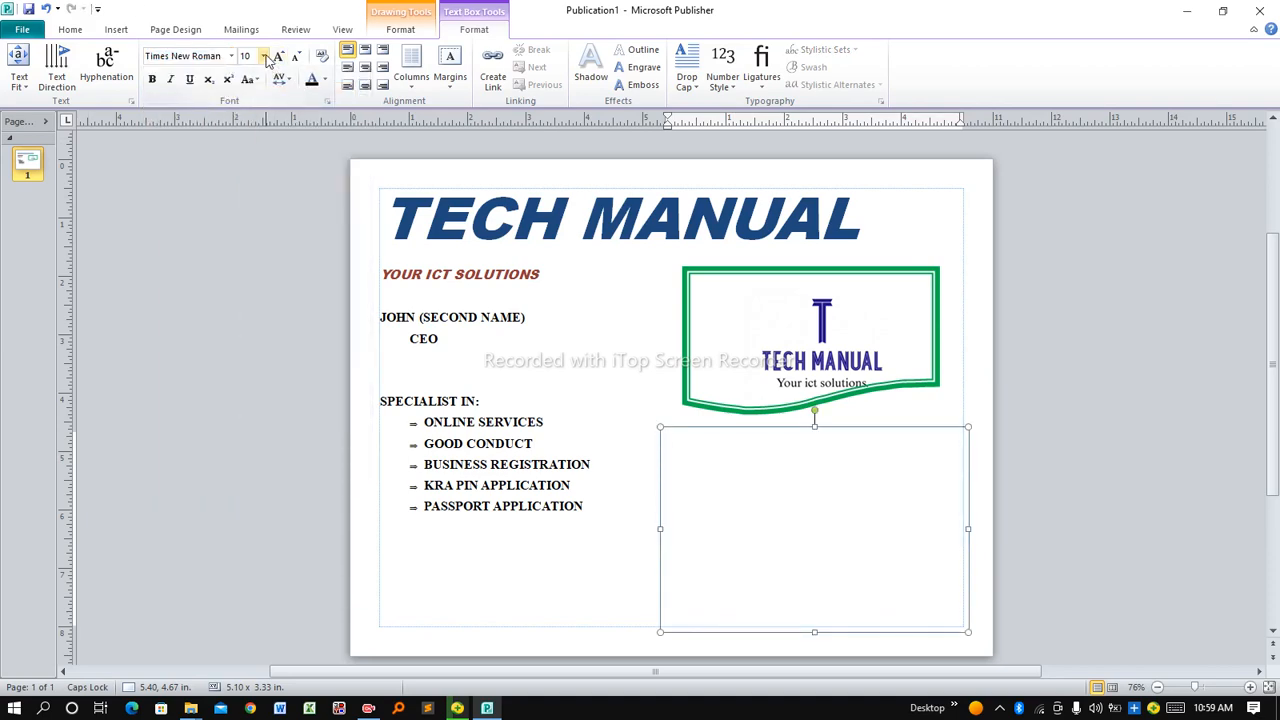
pyautogui.click(264, 56)
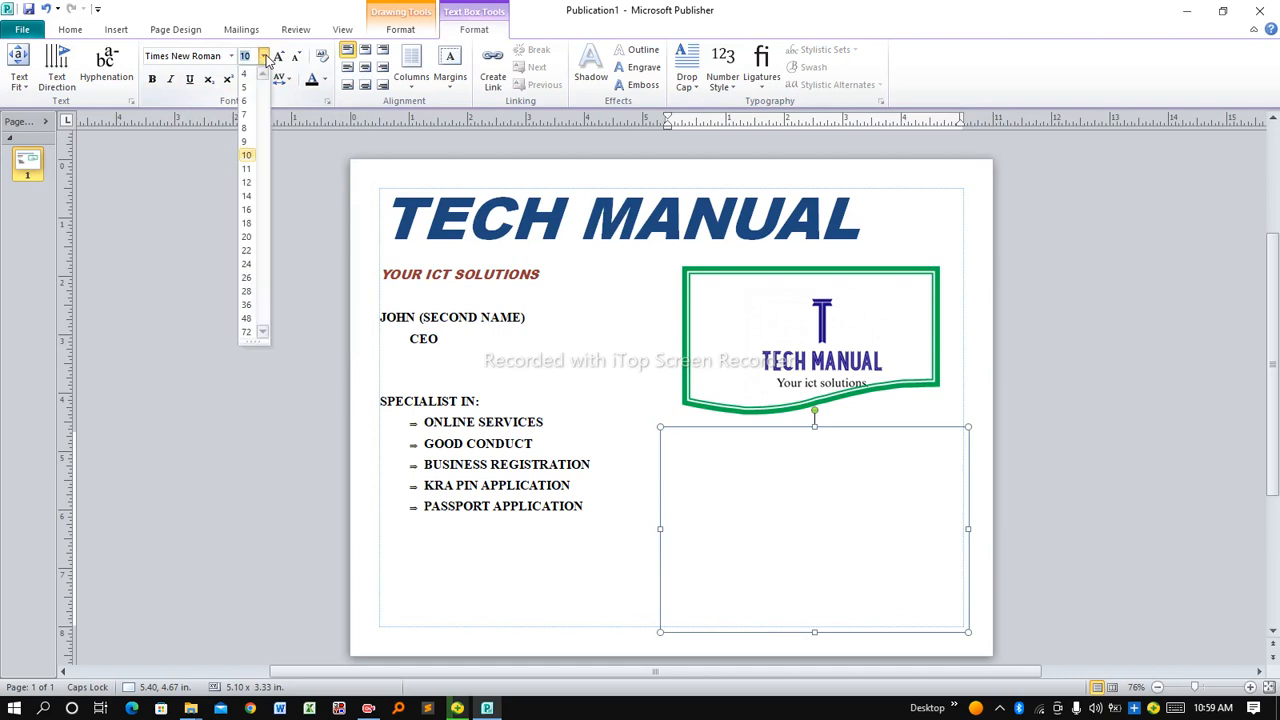
pyautogui.click(247, 238)
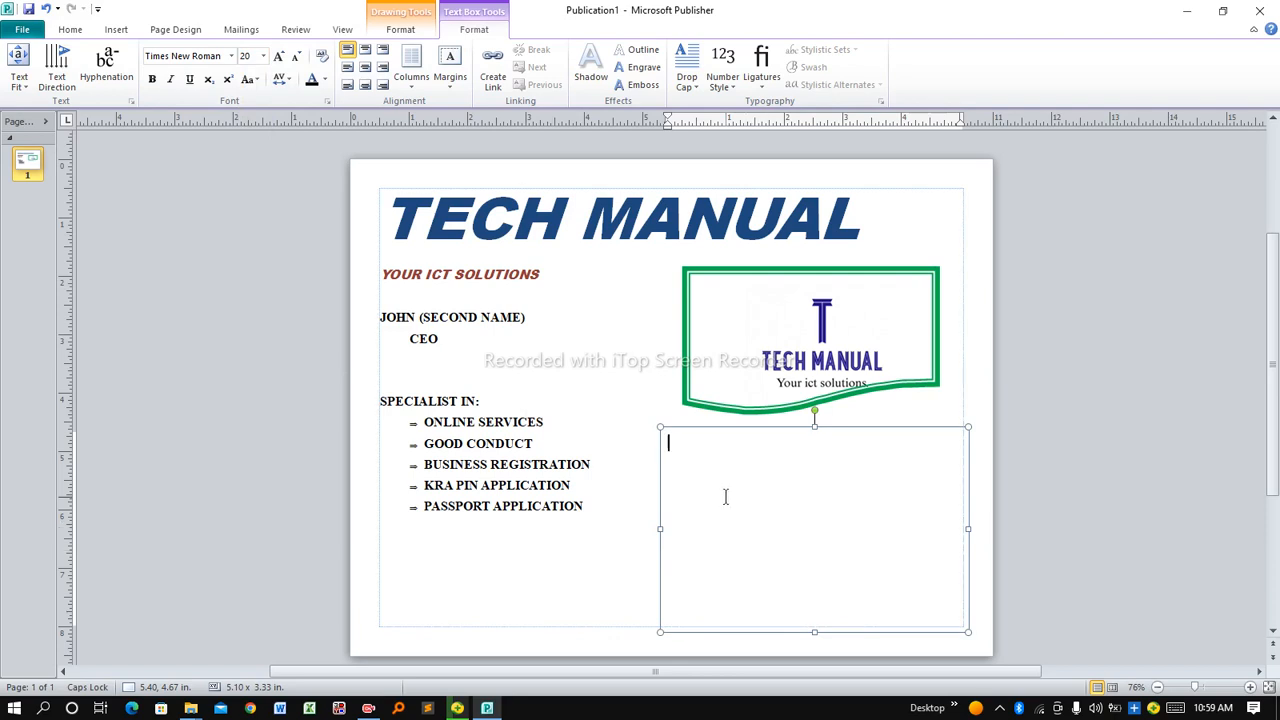
# Type the Email: line with the business e-mail address in normal case
pyautogui.write('EMAI')
pyautogui.press('BackSpace')
pyautogui.press('BackSpace')
pyautogui.press('BackSpace')
pyautogui.press('BackSpace')
pyautogui.press('capslock')
pyautogui.write('Email')
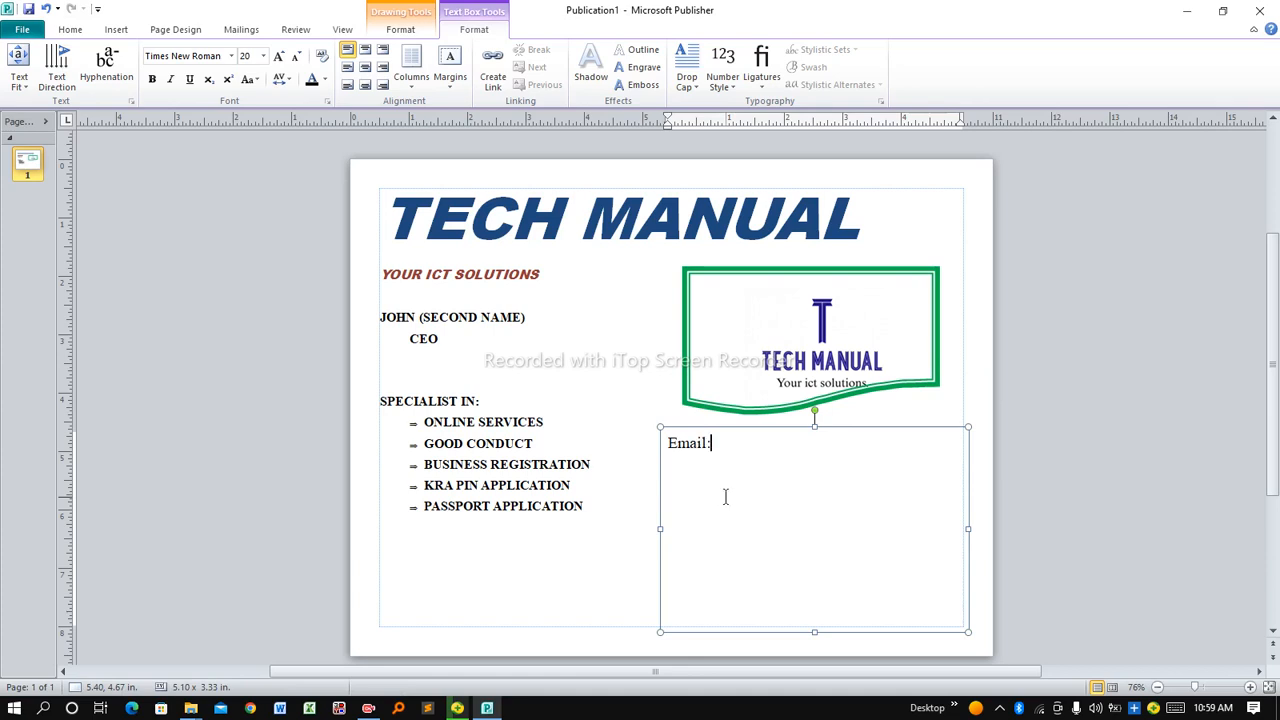
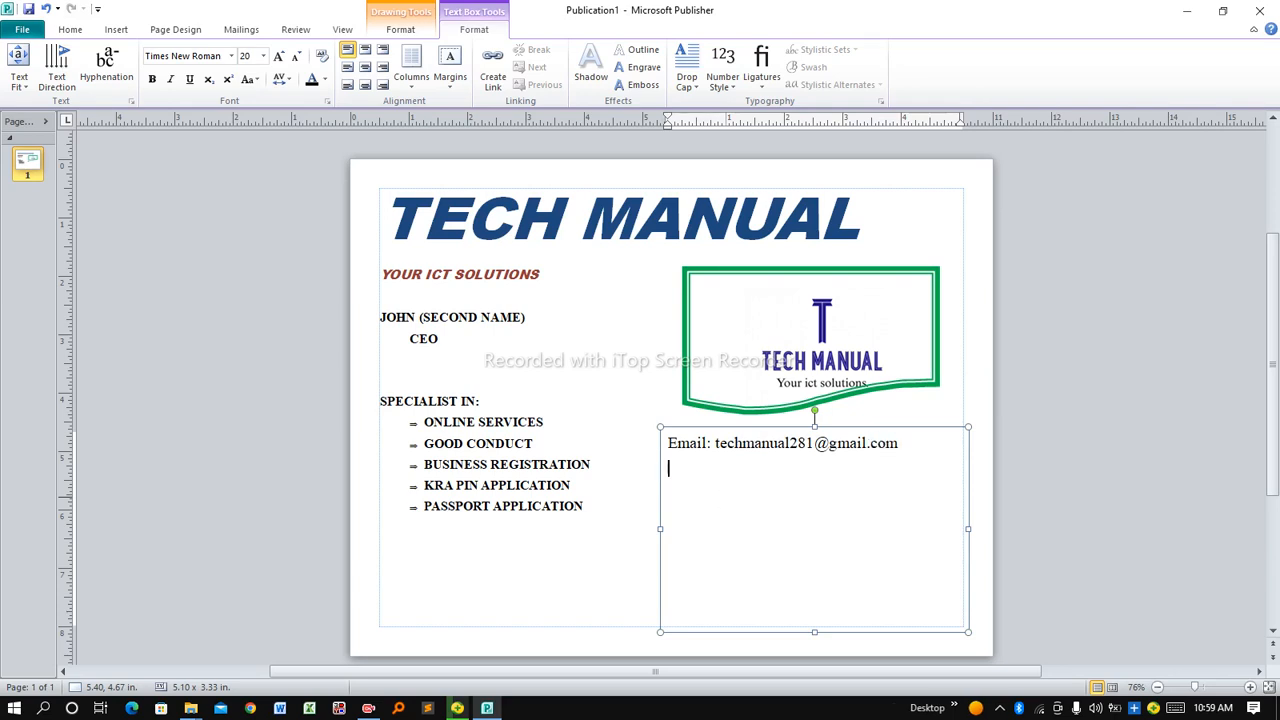
# Start a Phone No: line below it and clear the placeholder text
pyautogui.write('Phone No: In*+254')
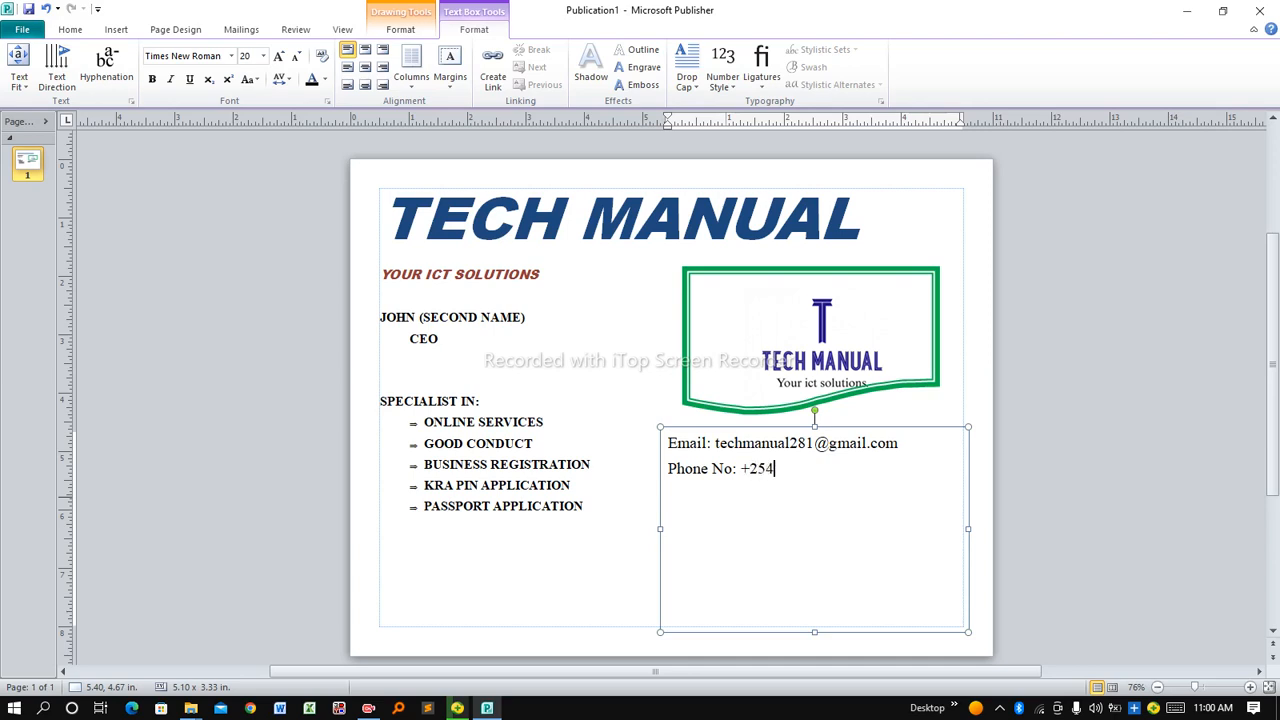
# Enter the phone number placeholder and a Youtube: Tech Manual line with capital M
pyautogui.write('-----')
pyautogui.write('Yout')
pyautogui.write('ube')
pyautogui.write(': ')
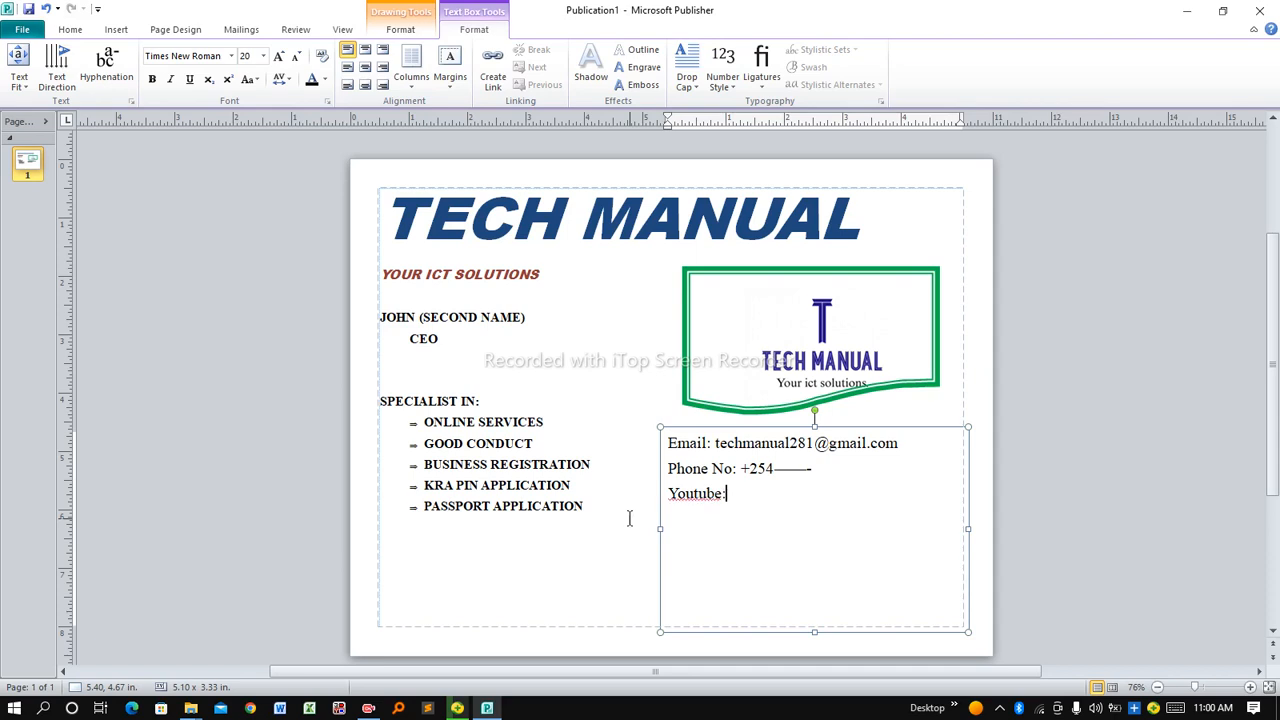
pyautogui.write('Techmanua')
pyautogui.click(763, 493)
pyautogui.press('Delete')
pyautogui.write('M')
pyautogui.click(829, 496)
pyautogui.write('l')
# Add an Instagram: line and reselect the contact text box for editing
pyautogui.press('Return')
pyautogui.write('In')
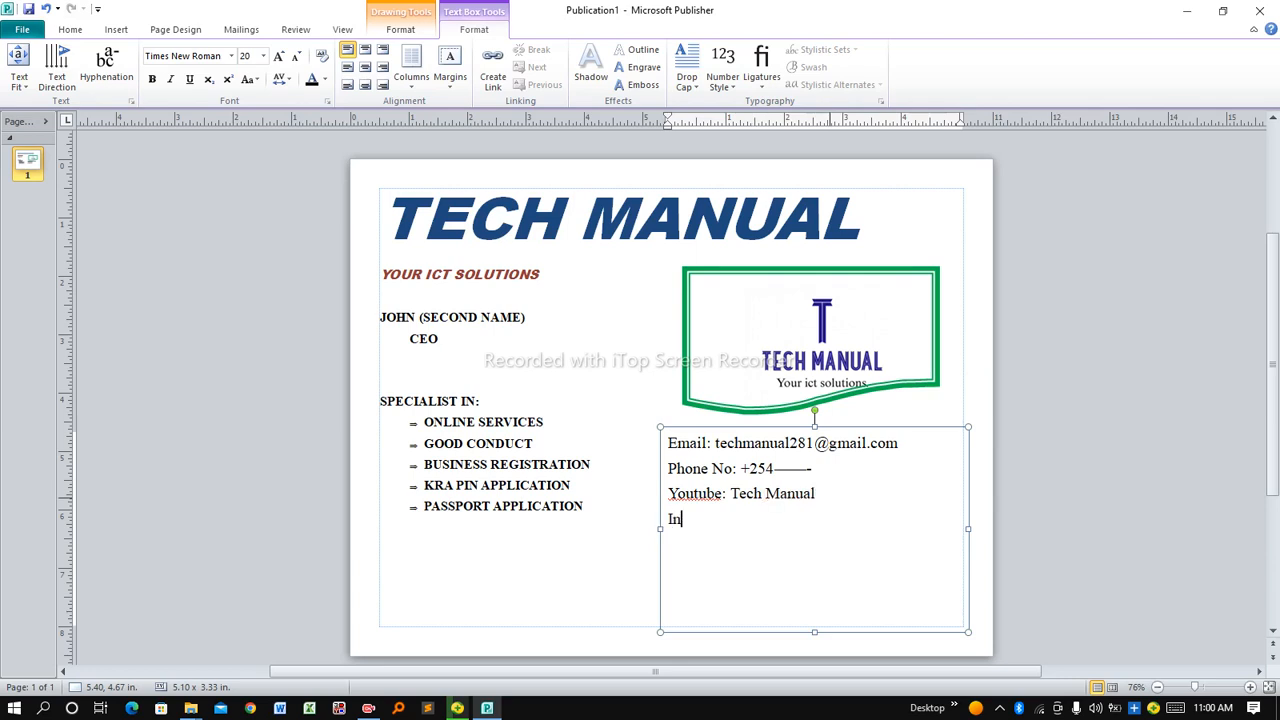
pyautogui.write('stagram:')
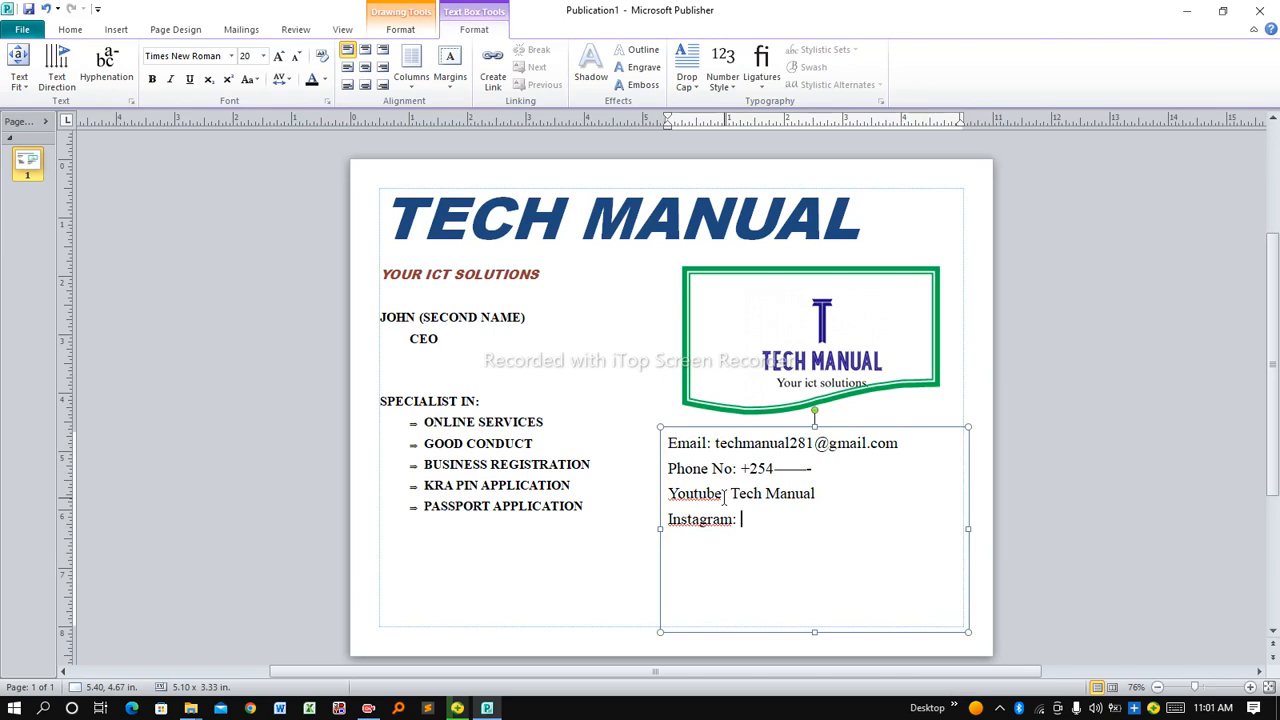
pyautogui.click(604, 375)
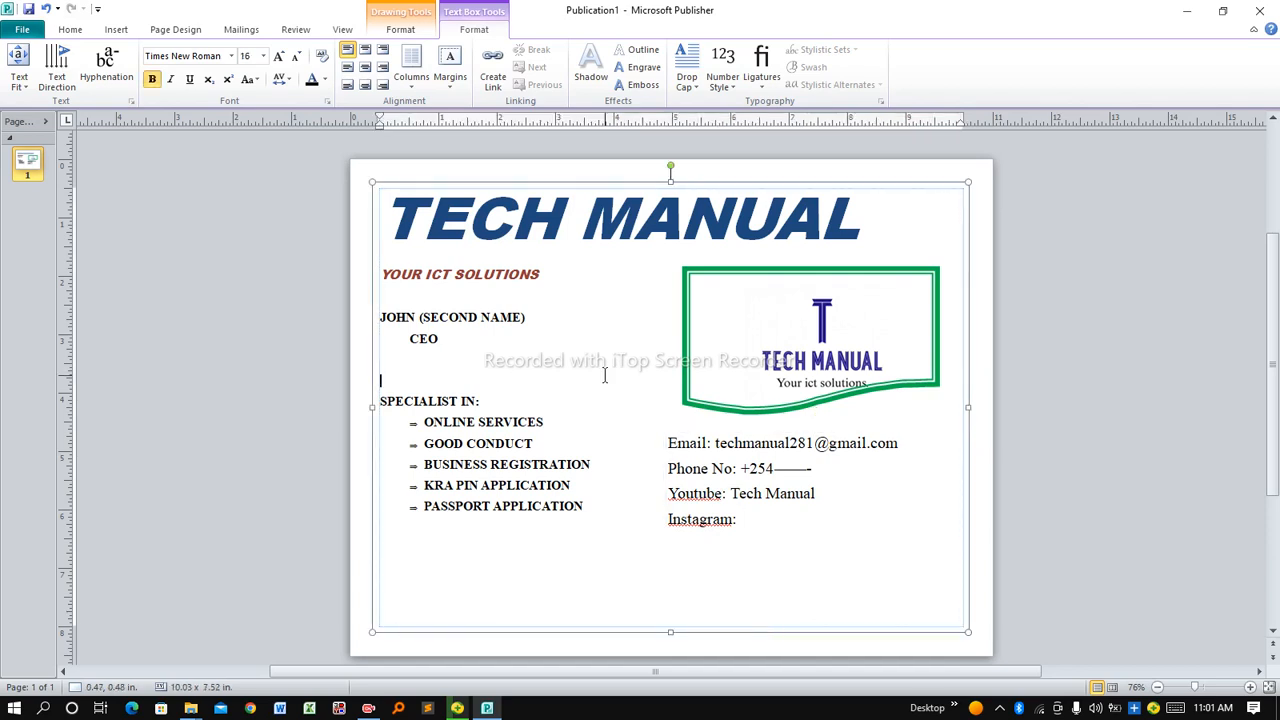
pyautogui.click(664, 437)
pyautogui.click(708, 476)
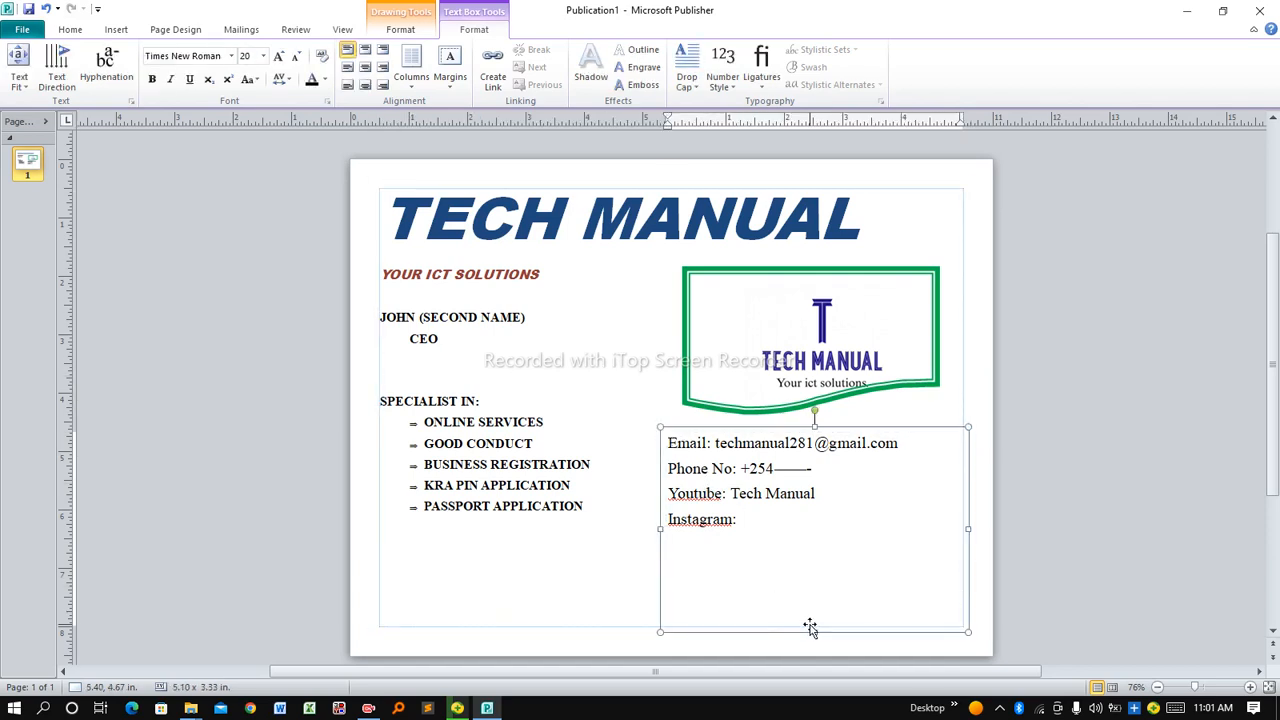
# Bold the Email, Phone No, Youtube and Instagram contact lines
pyautogui.moveTo(752, 521); pyautogui.dragTo(664, 452)
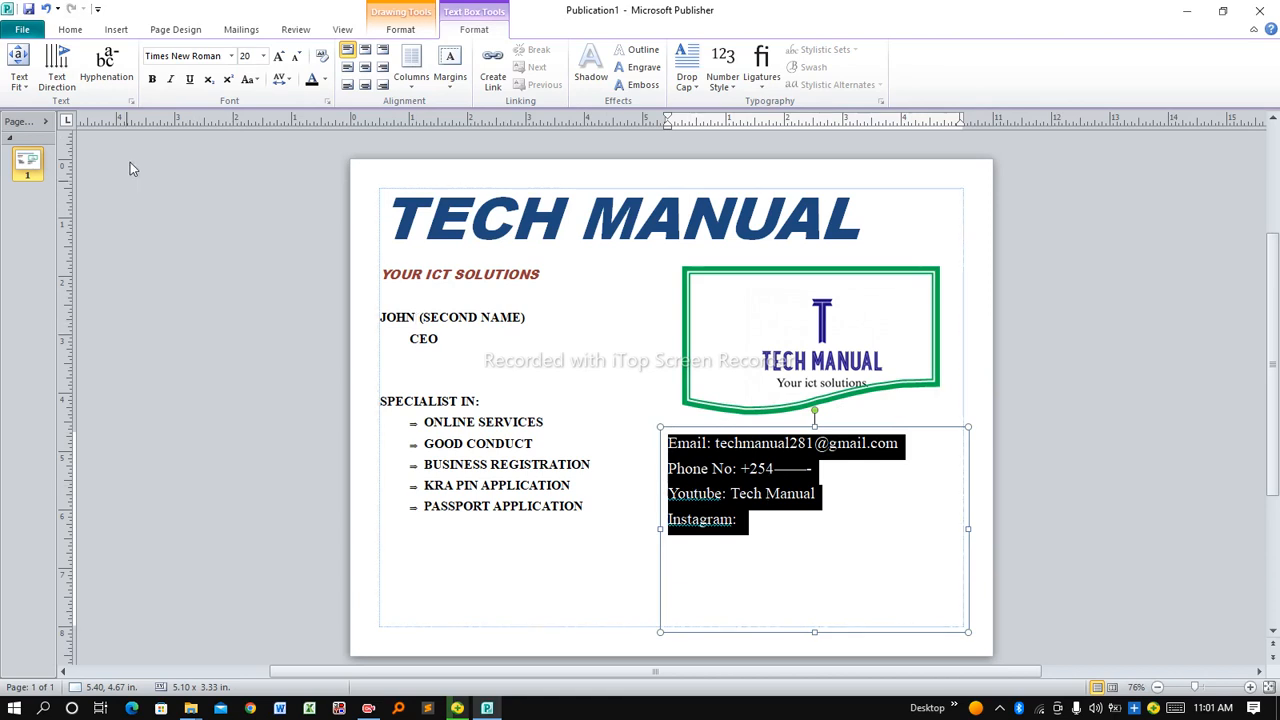
pyautogui.click(152, 80)
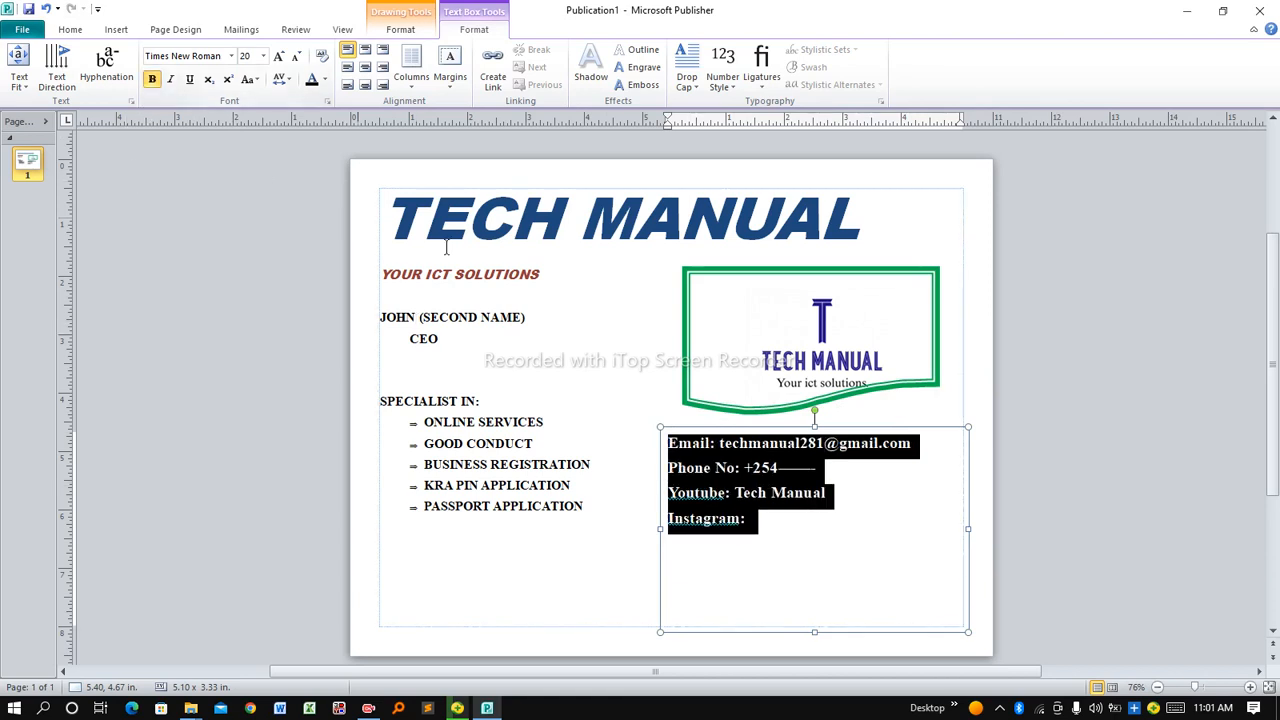
pyautogui.click(777, 575)
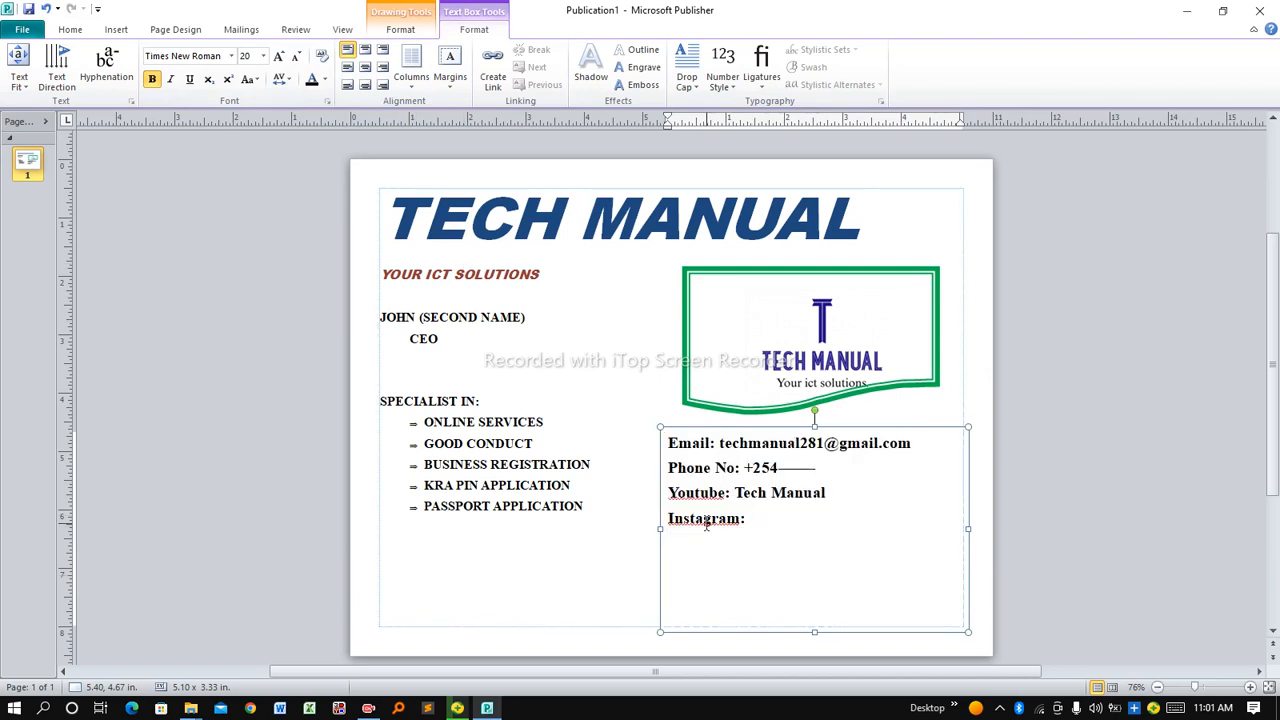
pyautogui.click(645, 512)
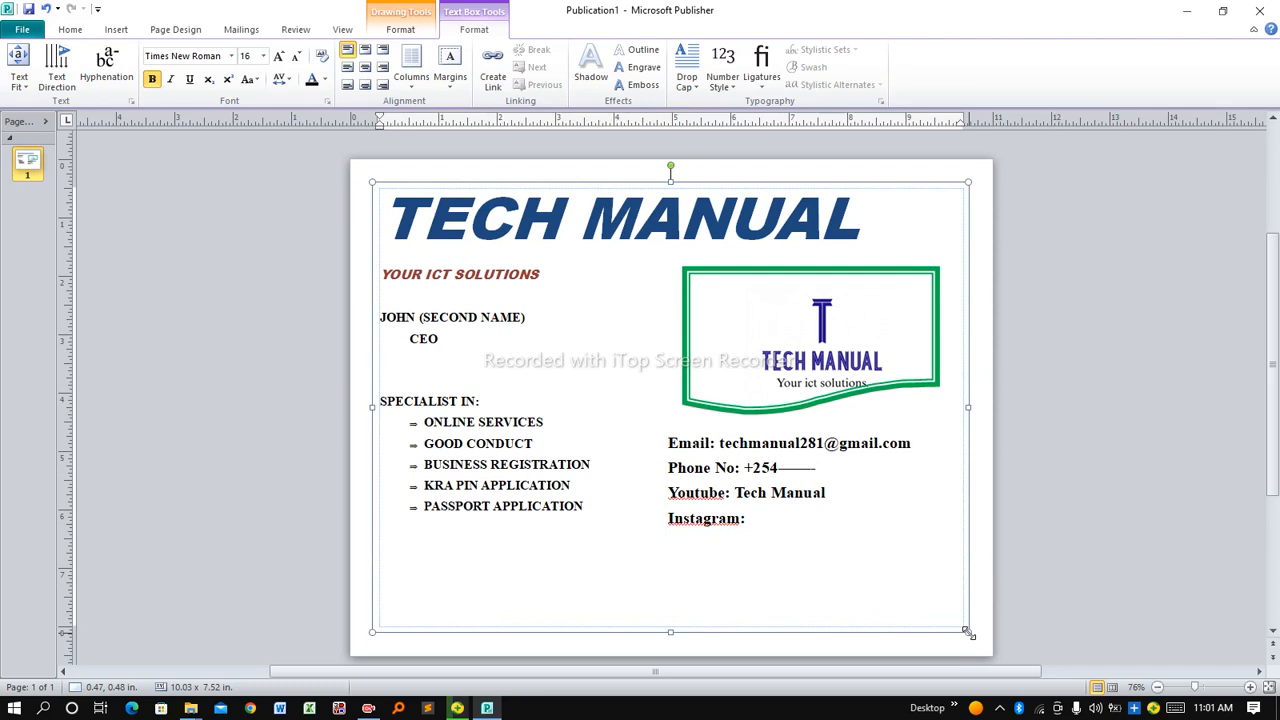
# Shrink the contact details box to fit its four lines, about 4.70 in wide
pyautogui.click(680, 451)
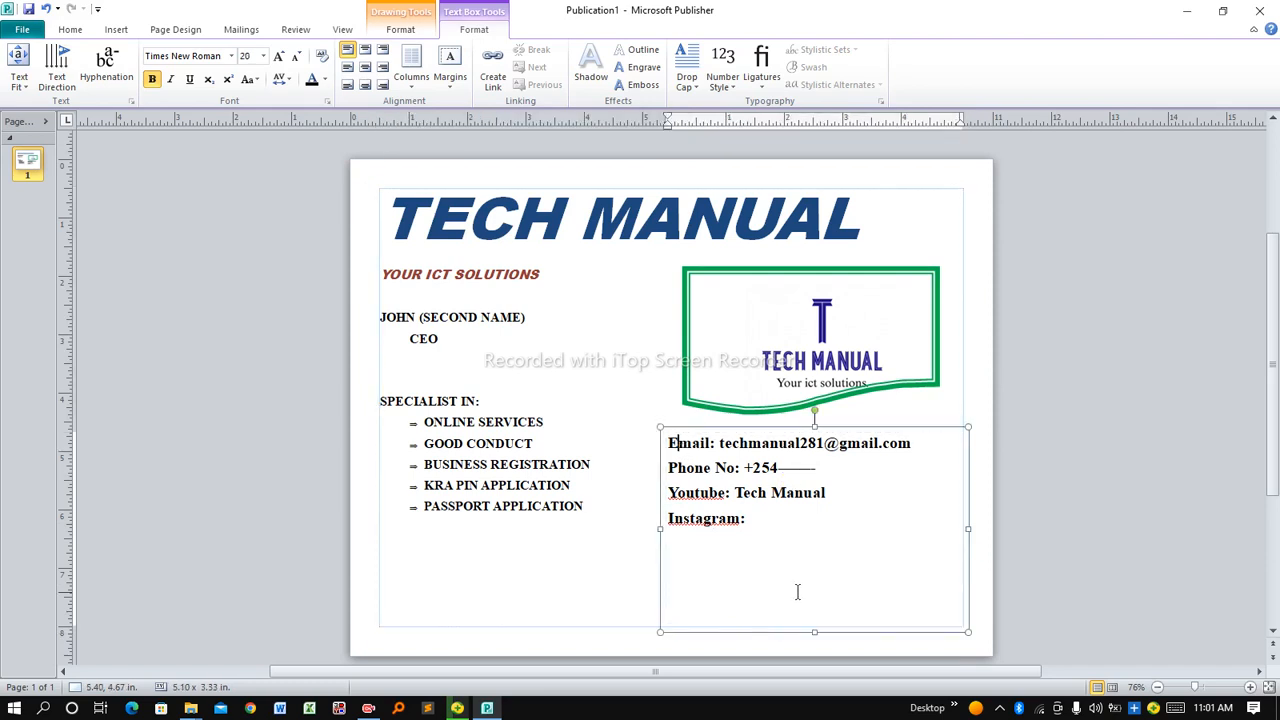
pyautogui.moveTo(816, 632); pyautogui.dragTo(806, 541)
pyautogui.click(877, 611)
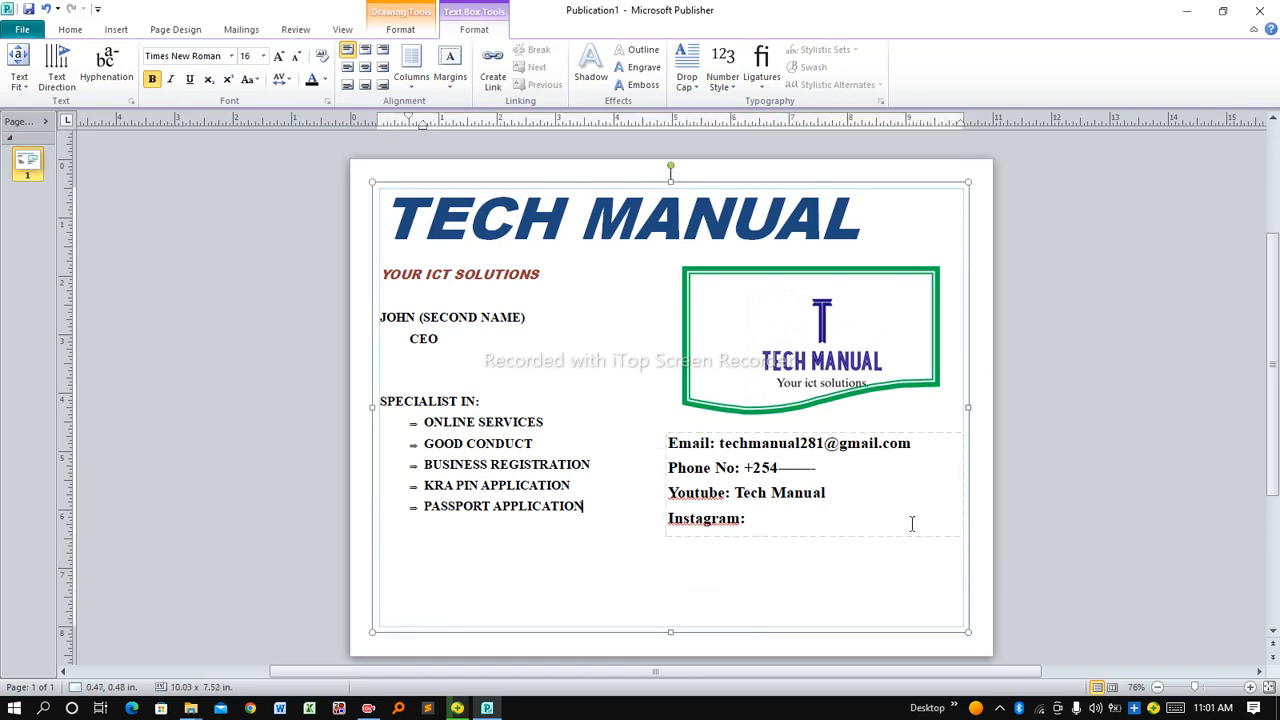
pyautogui.click(857, 537)
pyautogui.moveTo(962, 490); pyautogui.dragTo(940, 486)
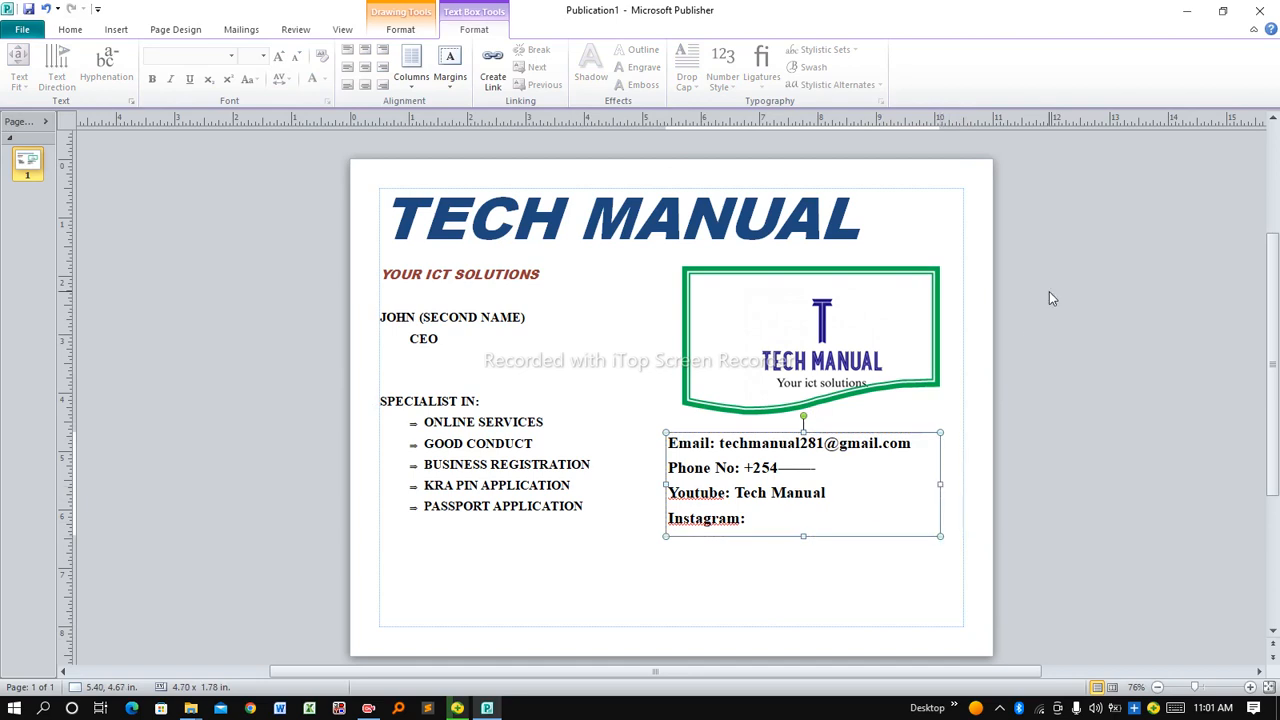
# Stretch the main text box to the page corners, about 10.97 x 8.49 in
pyautogui.click(966, 279)
pyautogui.click(965, 280)
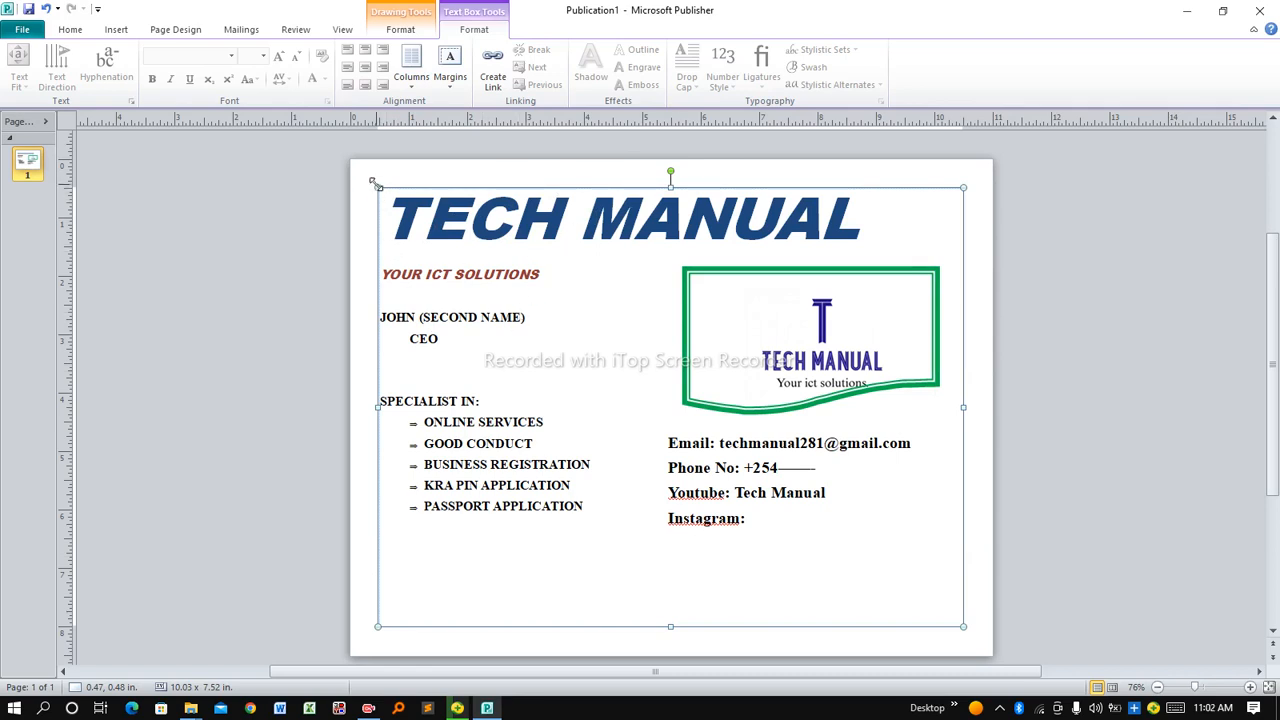
pyautogui.moveTo(376, 185); pyautogui.dragTo(349, 156)
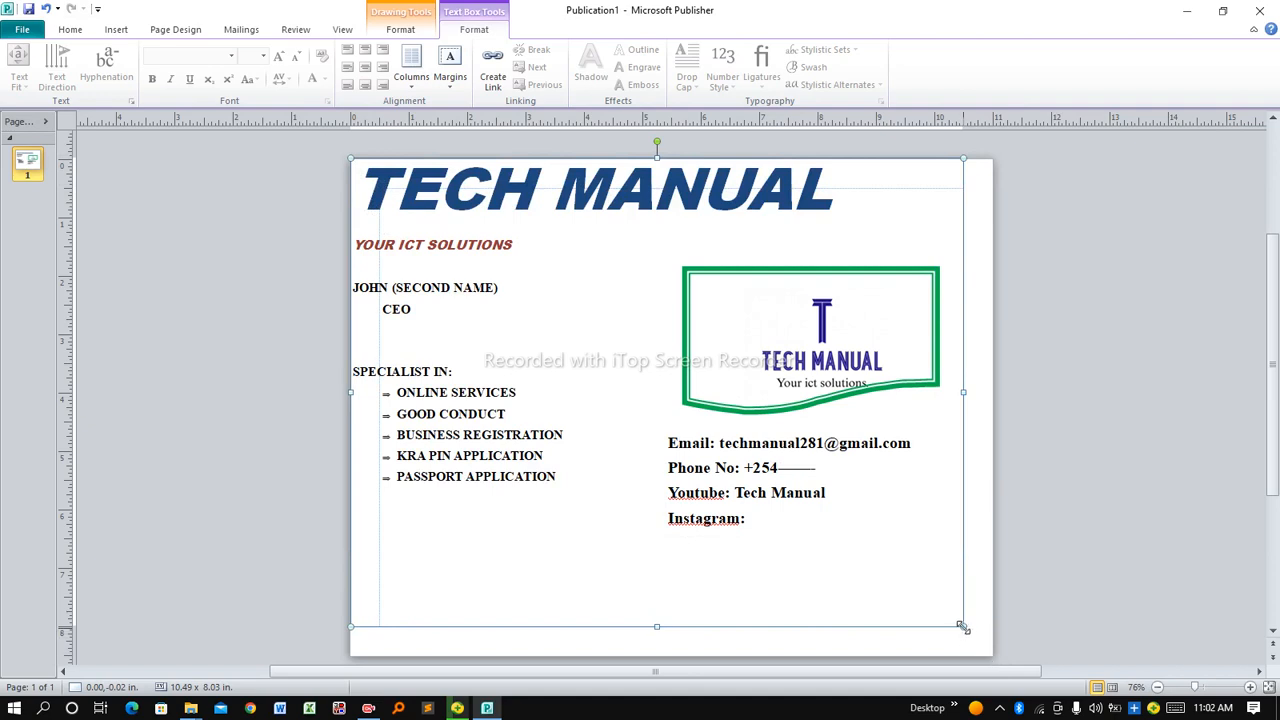
pyautogui.moveTo(963, 627); pyautogui.dragTo(993, 655)
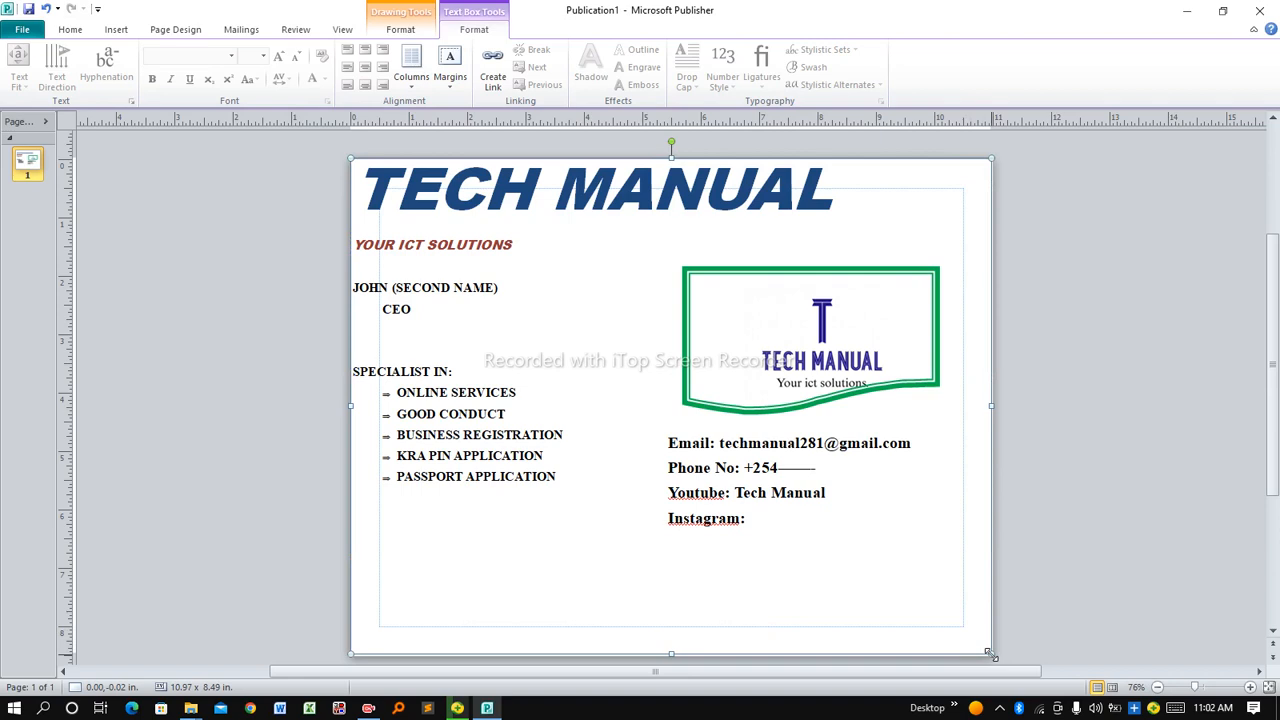
pyautogui.click(785, 520)
pyautogui.click(522, 476)
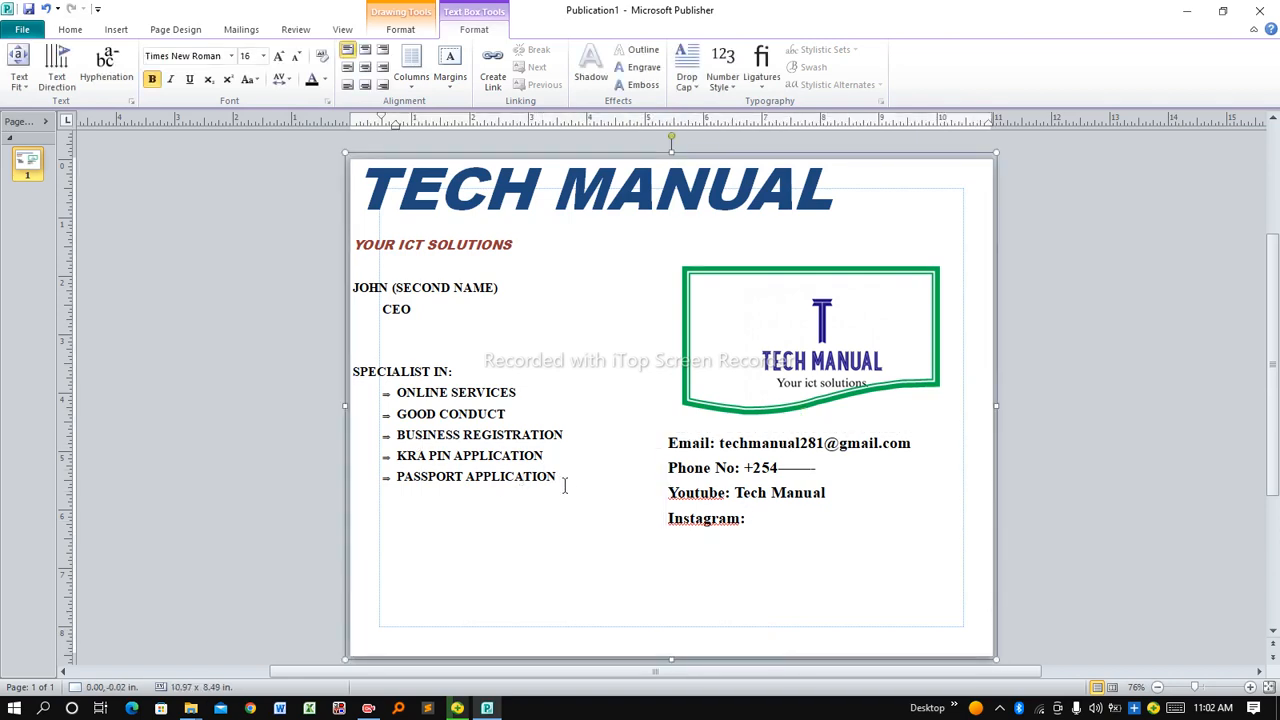
pyautogui.moveTo(566, 486); pyautogui.dragTo(392, 402)
pyautogui.click(468, 424)
pyautogui.click(726, 467)
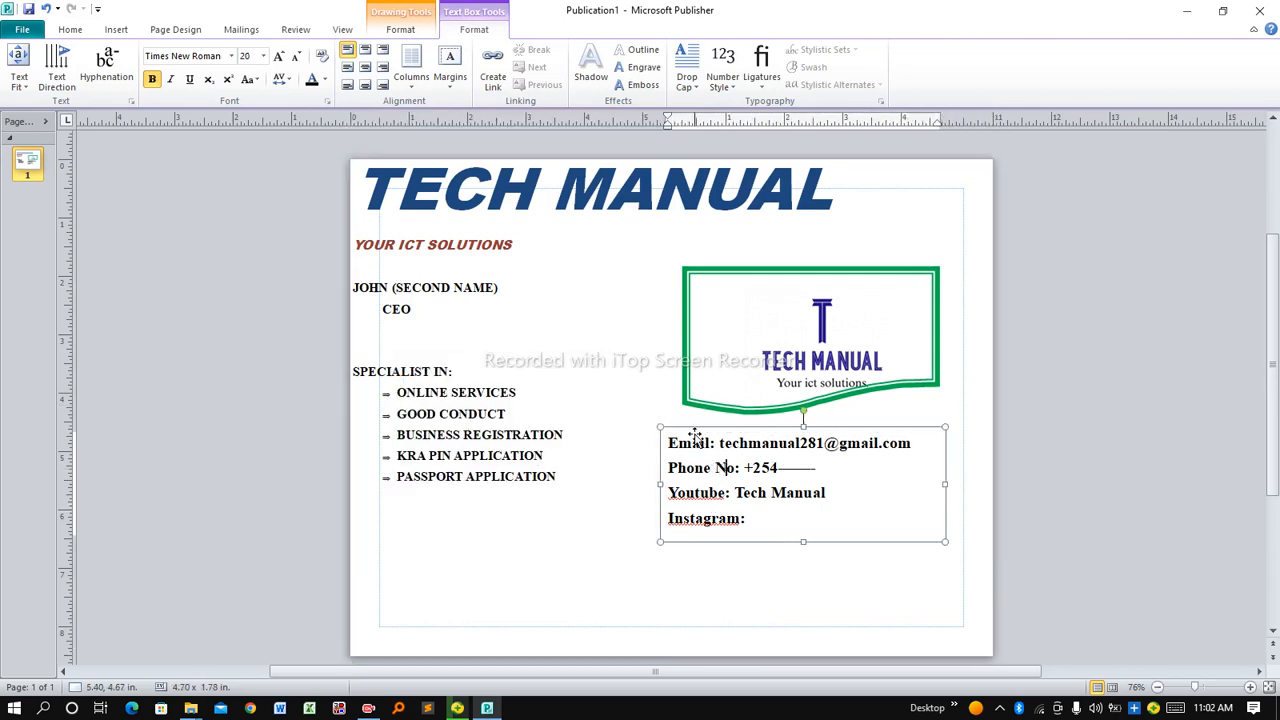
# Nudge the contact details box down and right to about 6.04 x 5.30 in, beneath the logo
pyautogui.click(694, 426)
pyautogui.click(686, 440)
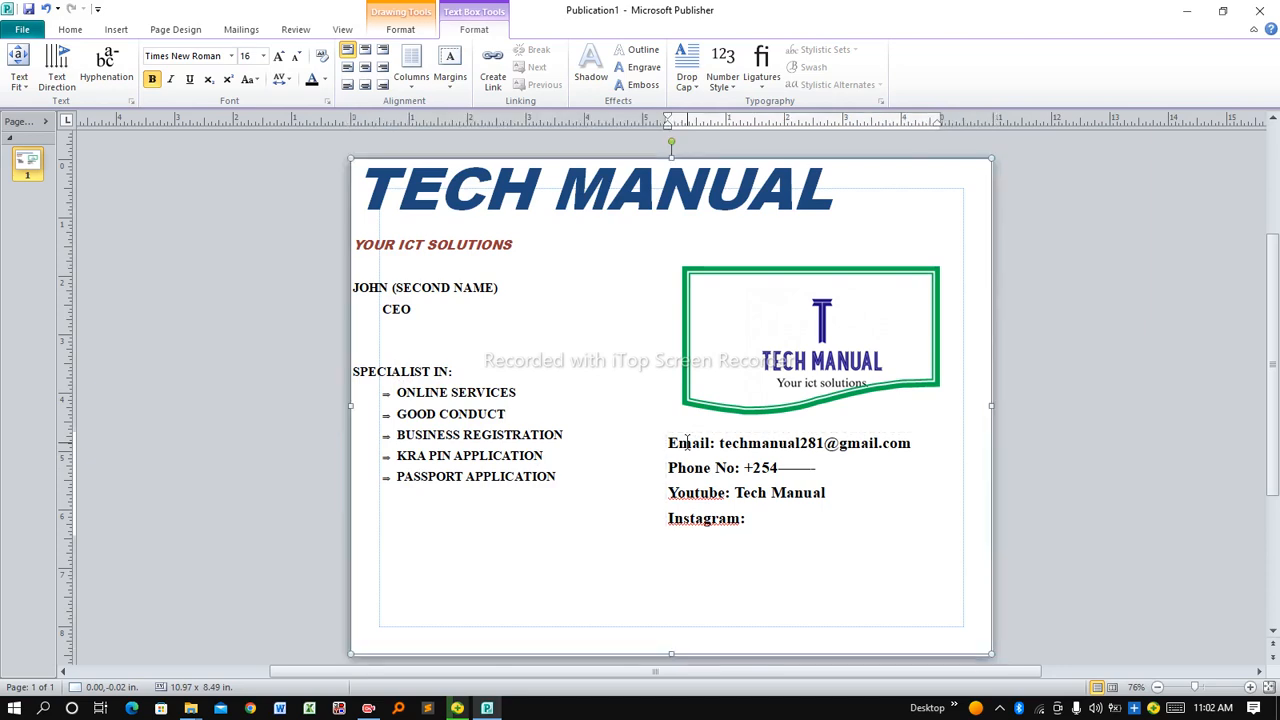
pyautogui.press('Down')
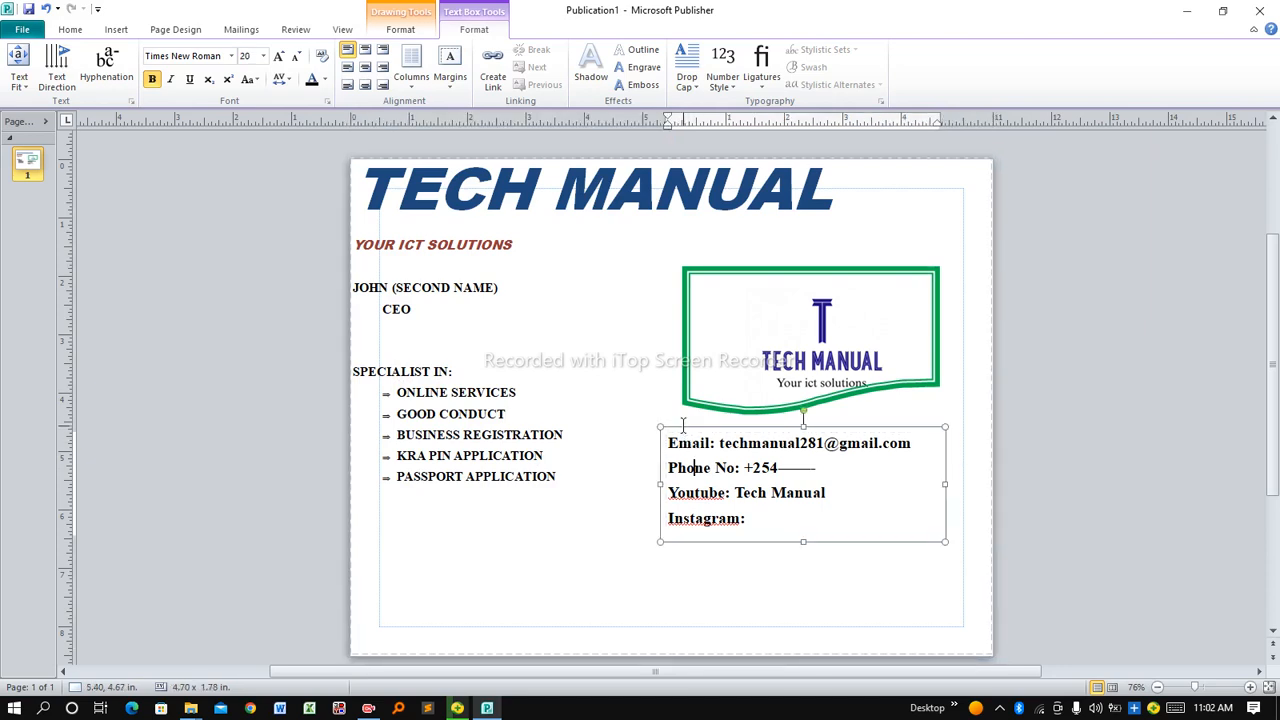
pyautogui.click(675, 427)
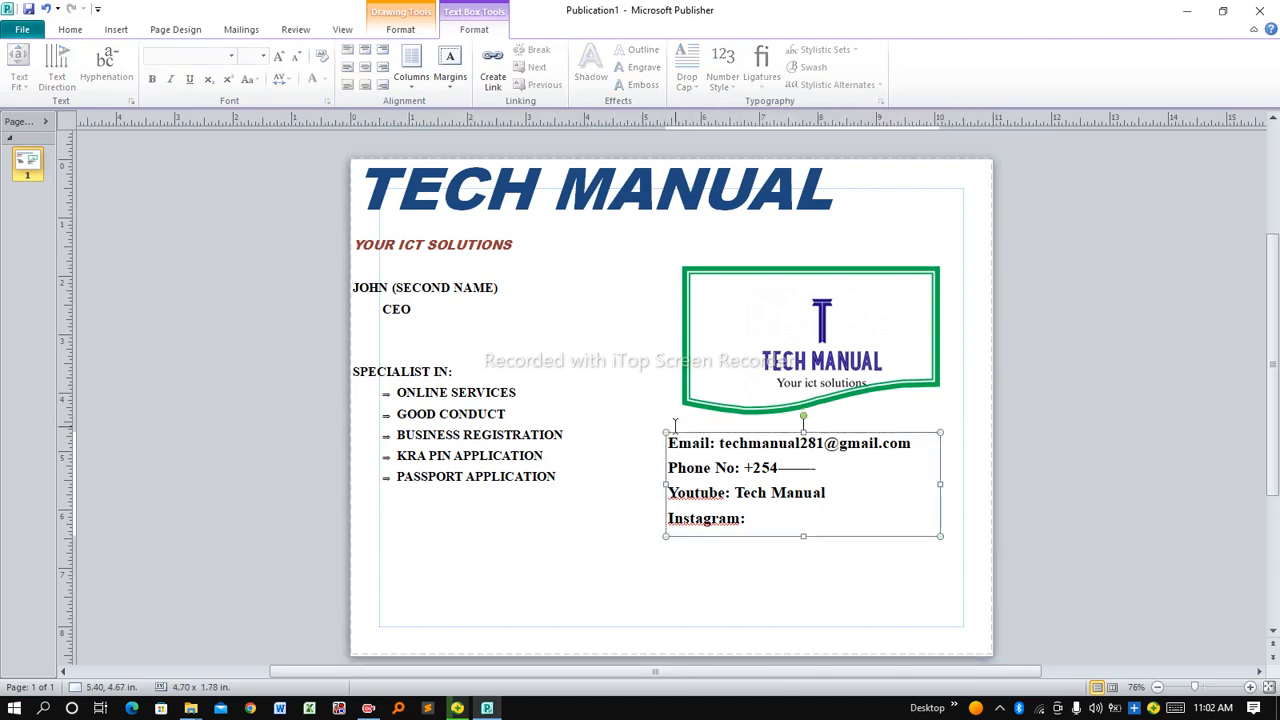
pyautogui.press('Down')
pyautogui.press('Down')
pyautogui.press('Down')
pyautogui.press('Down')
pyautogui.press('Down')
pyautogui.press('Down')
pyautogui.press('Down')
pyautogui.press('Down')
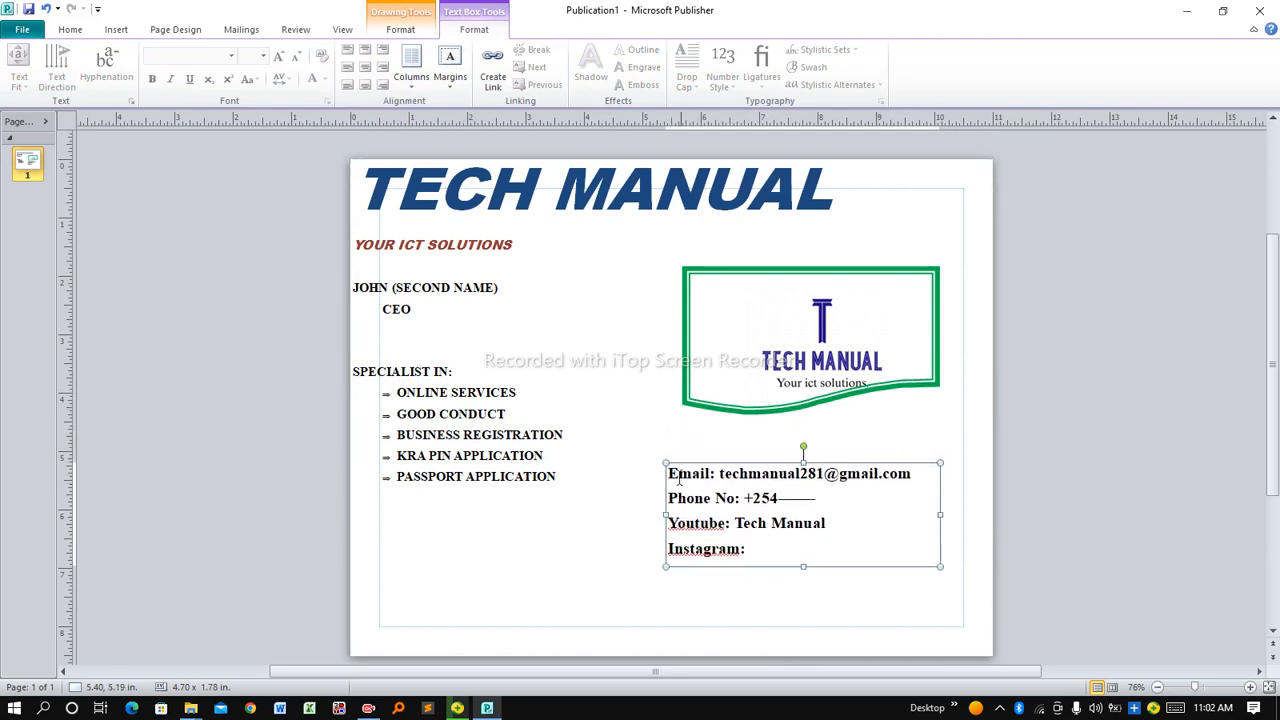
pyautogui.click(695, 579)
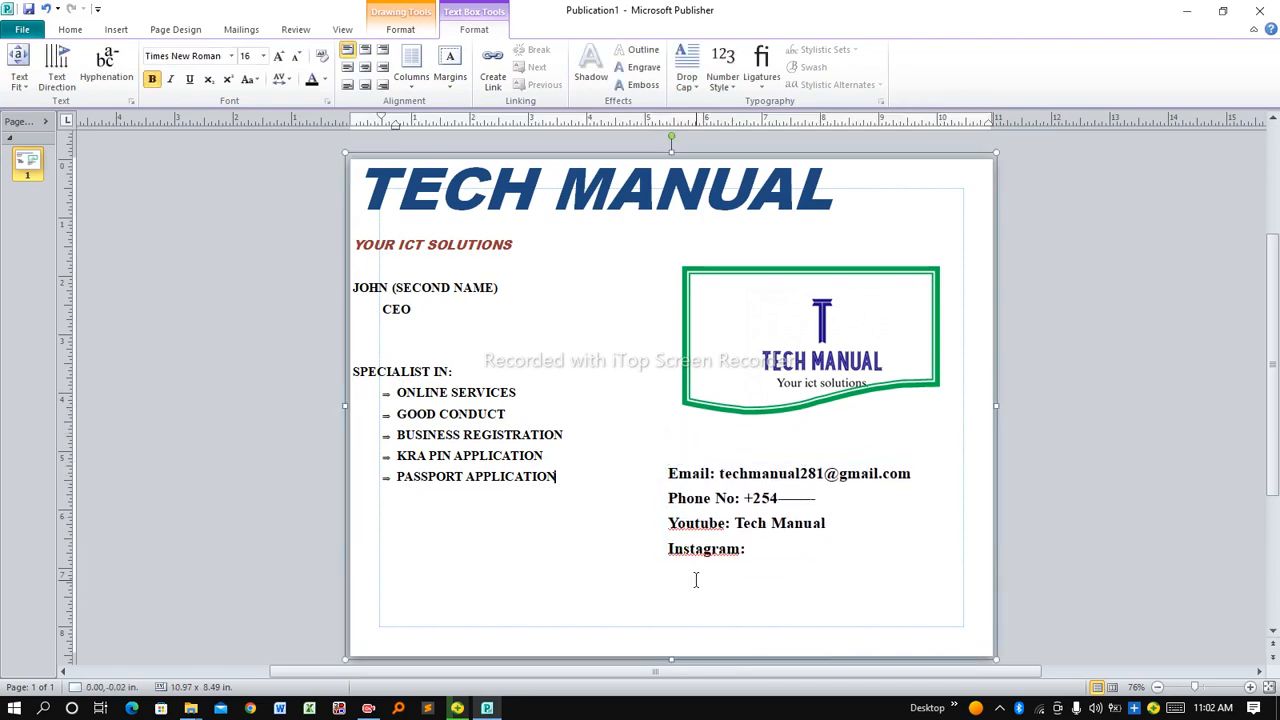
pyautogui.click(695, 497)
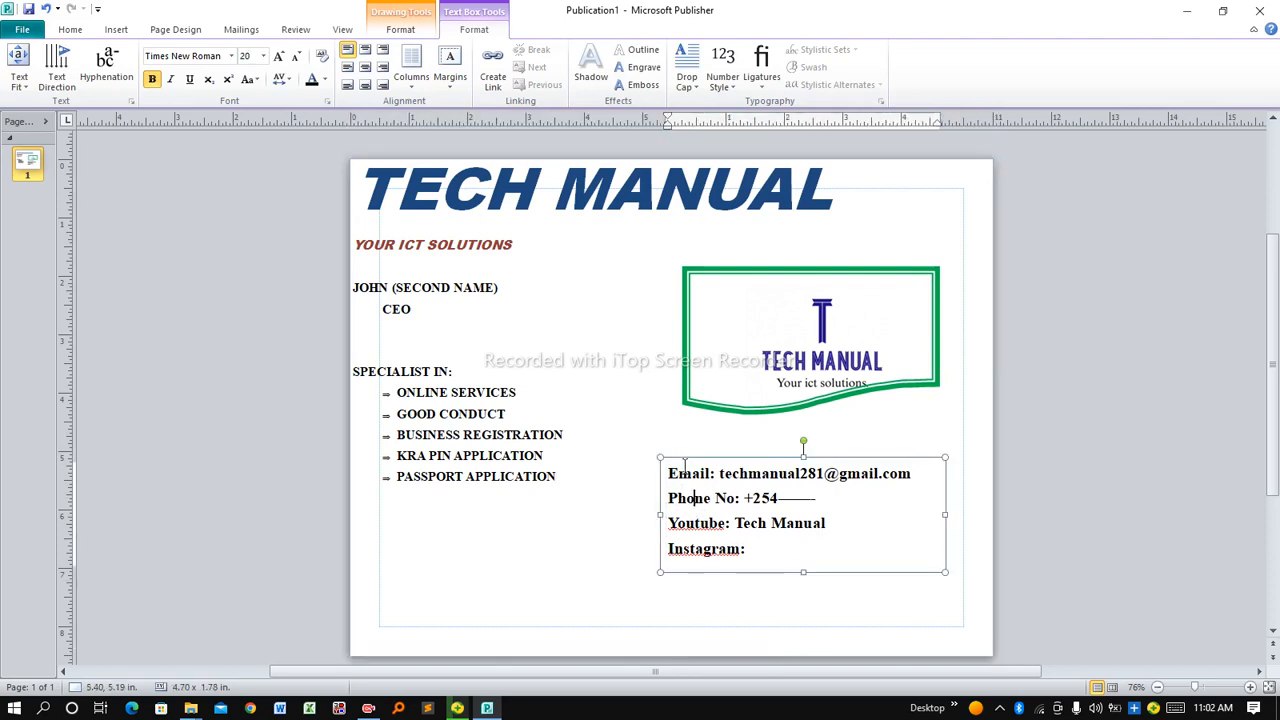
pyautogui.click(683, 461)
pyautogui.press('Right')
pyautogui.press('Right')
pyautogui.press('Right')
pyautogui.press('Right')
pyautogui.press('Right')
pyautogui.press('Right')
pyautogui.press('Right')
pyautogui.press('Right')
pyautogui.press('Right')
pyautogui.press('Right')
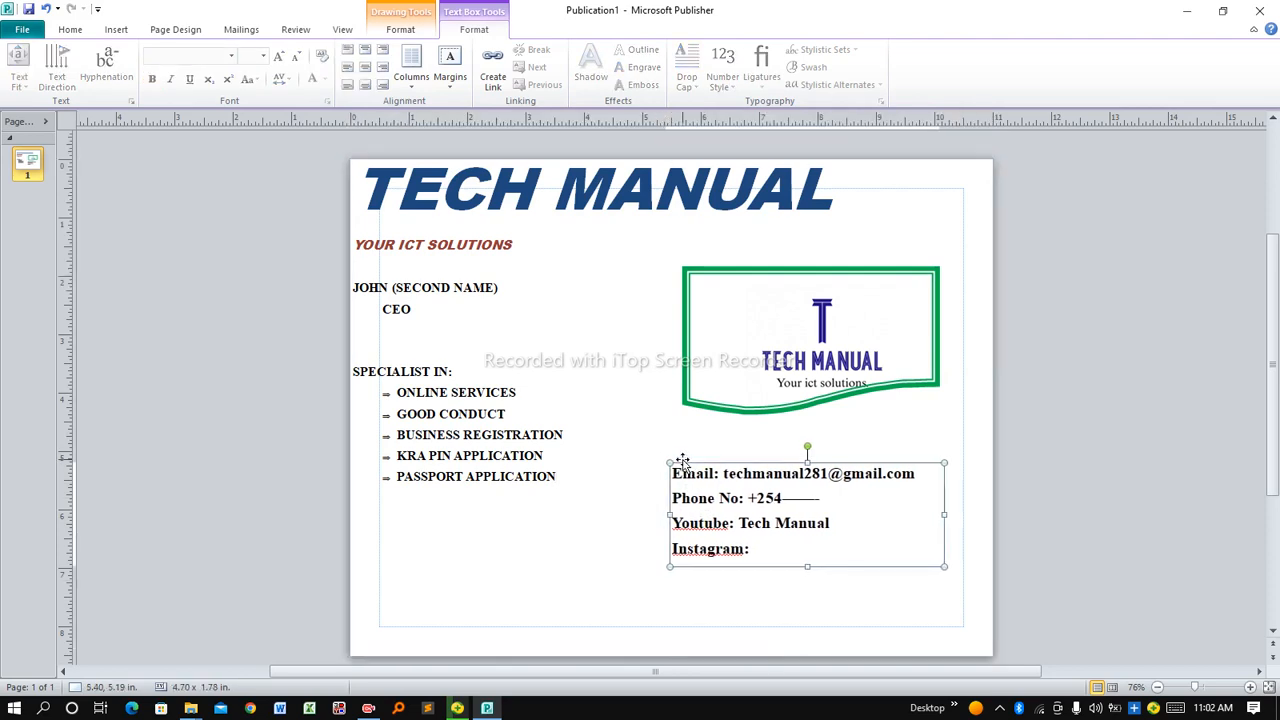
pyautogui.press('Right')
pyautogui.press('Right')
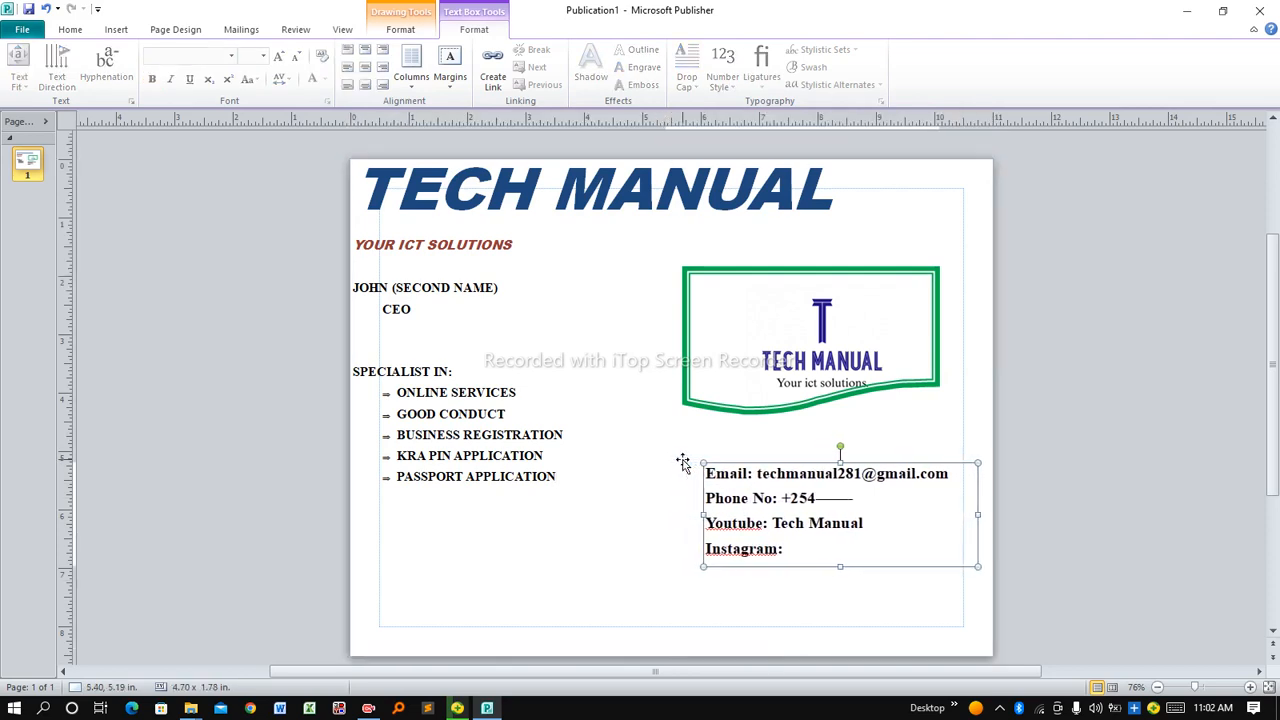
pyautogui.press('Down')
pyautogui.press('Down')
pyautogui.press('Down')
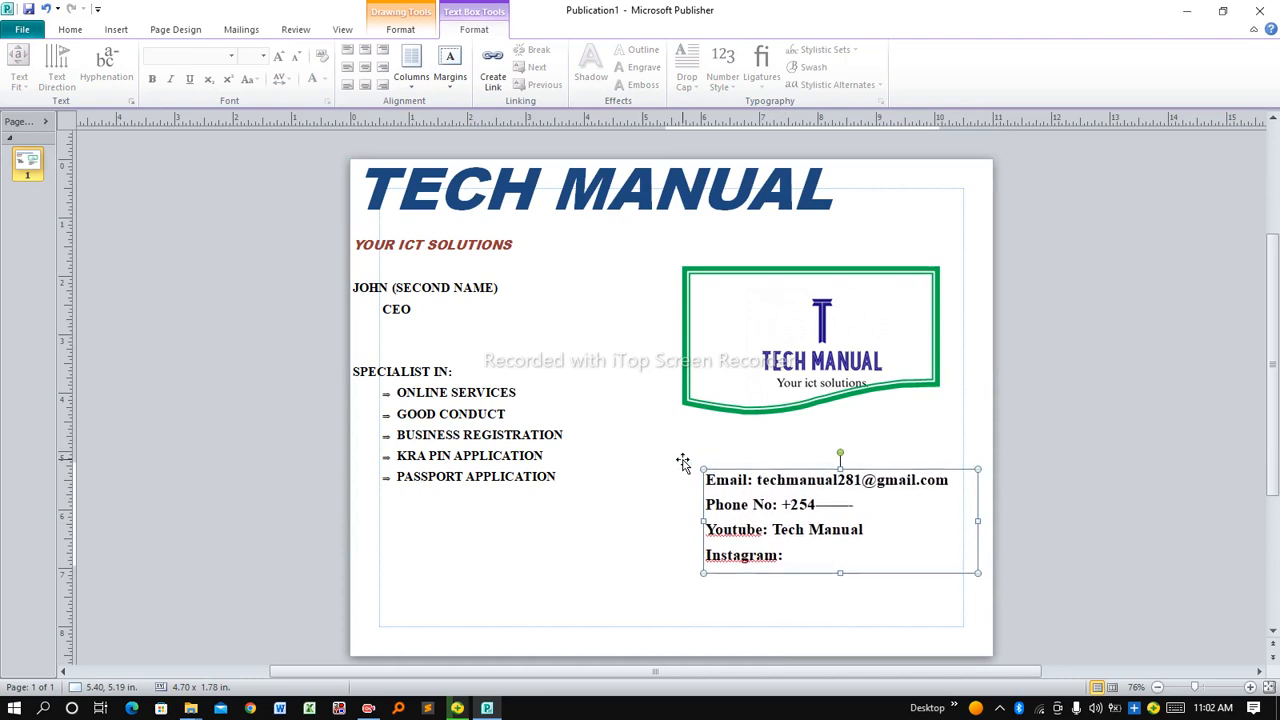
pyautogui.click(712, 352)
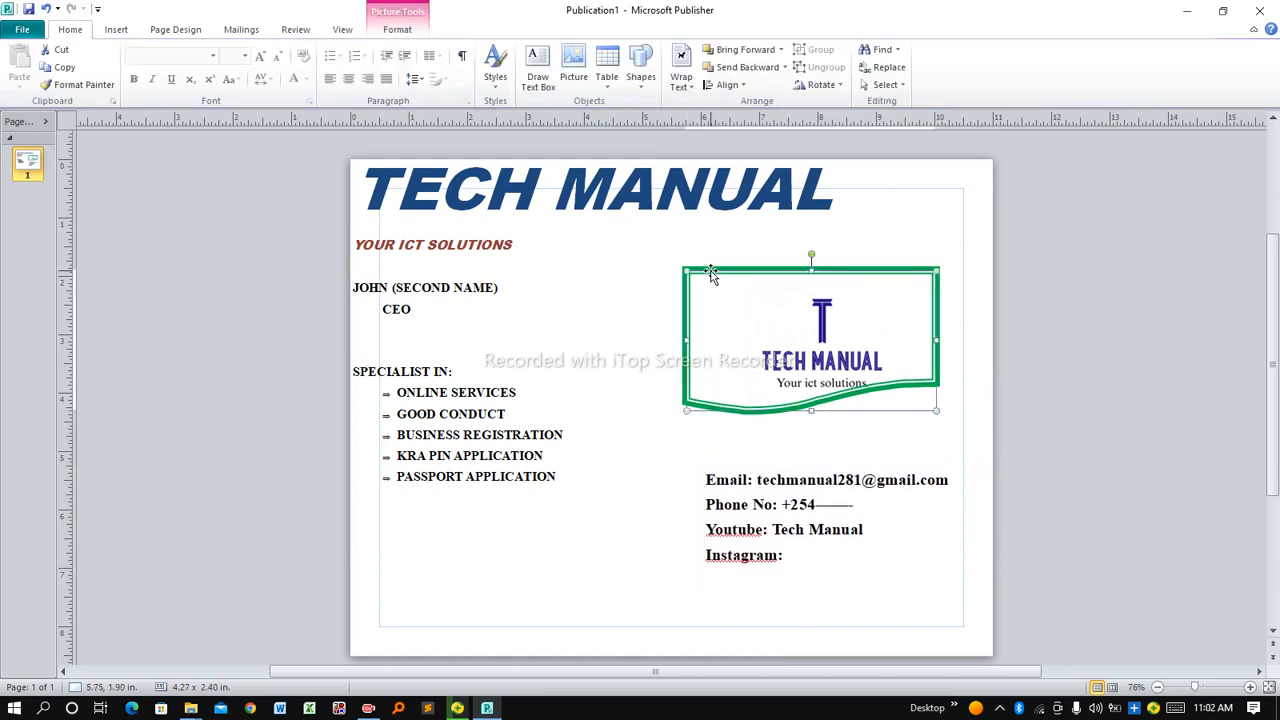
# Nudge the logo slightly right and keep the TECH MANUAL heading at 72 pt
pyautogui.press('Right')
pyautogui.press('Right')
pyautogui.press('Right')
pyautogui.press('Right')
pyautogui.press('Right')
pyautogui.press('Right')
pyautogui.press('Right')
pyautogui.press('Right')
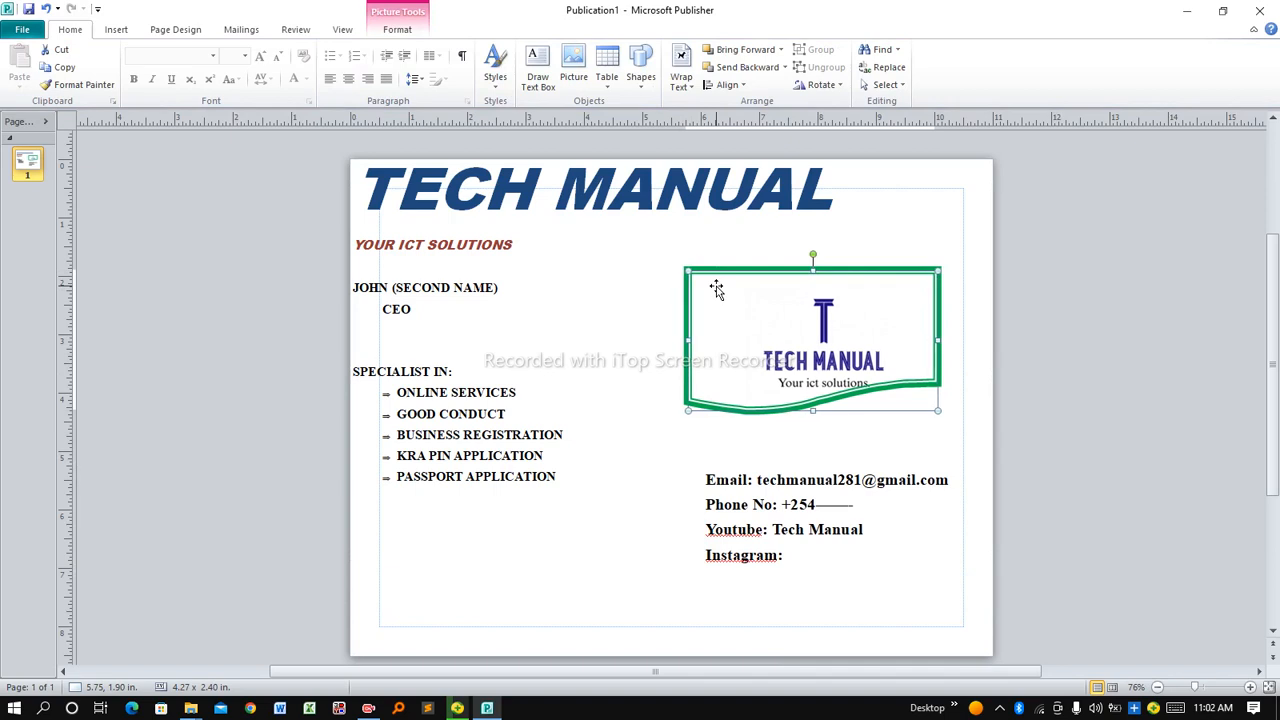
pyautogui.press('Right')
pyautogui.click(664, 173)
pyautogui.press('Right')
pyautogui.press('Right')
pyautogui.press('Right')
pyautogui.press('Right')
pyautogui.hotkey('shift', 'Home')
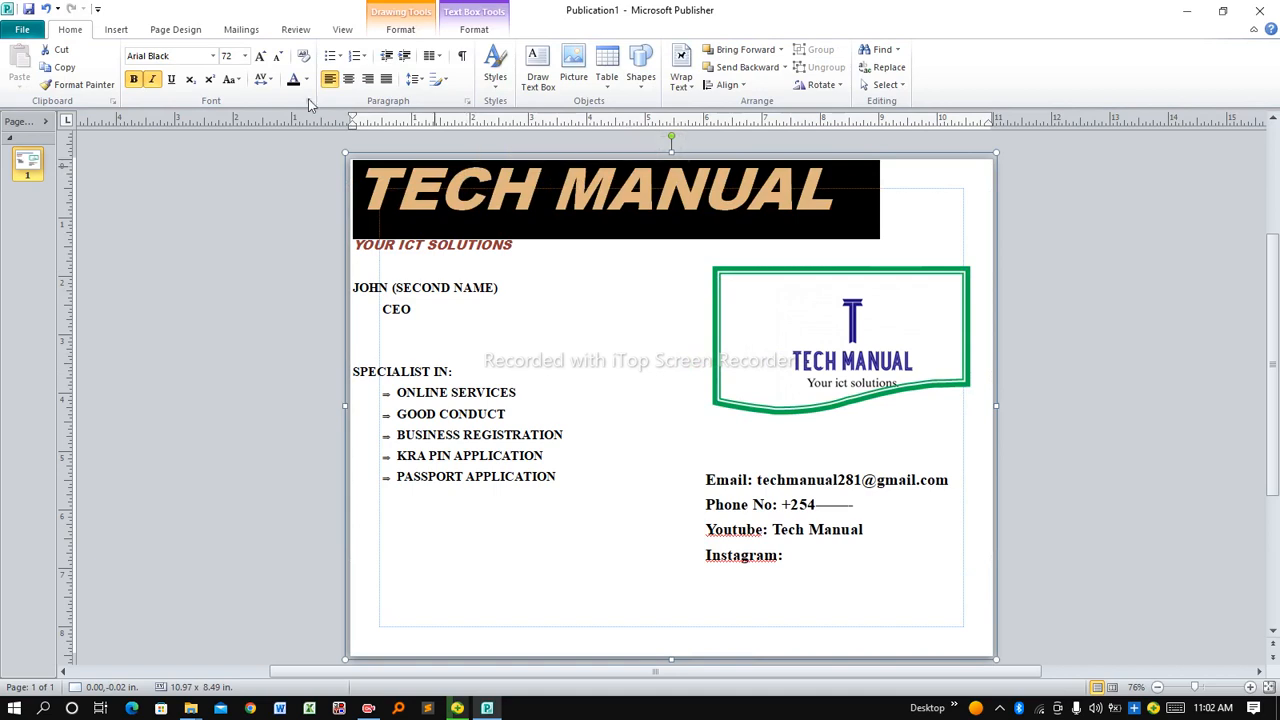
pyautogui.click(244, 56)
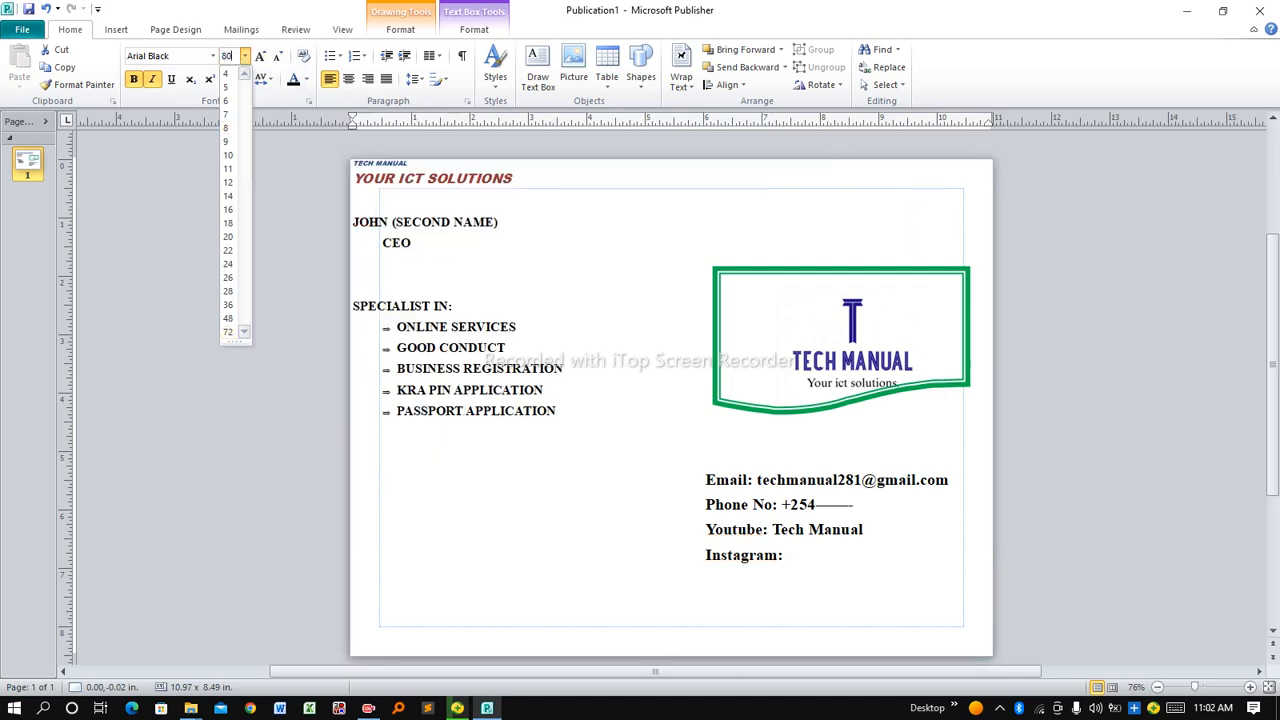
pyautogui.click(237, 56)
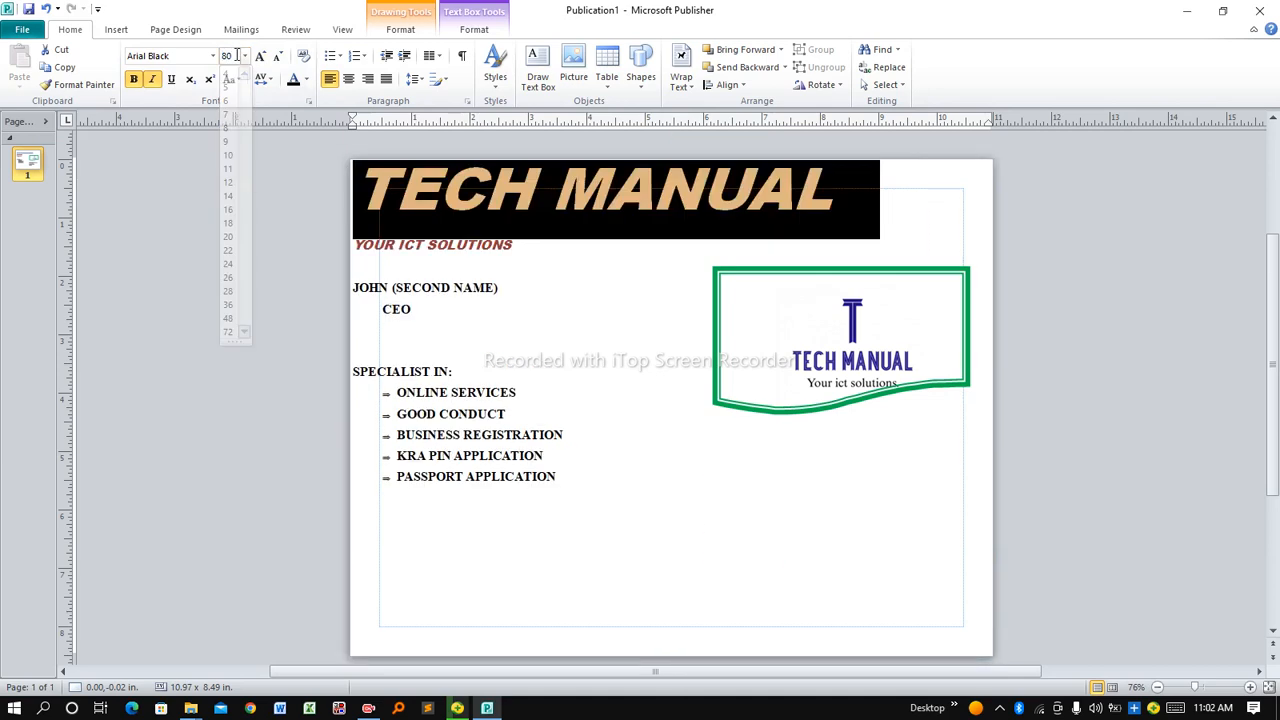
pyautogui.click(549, 355)
pyautogui.click(513, 244)
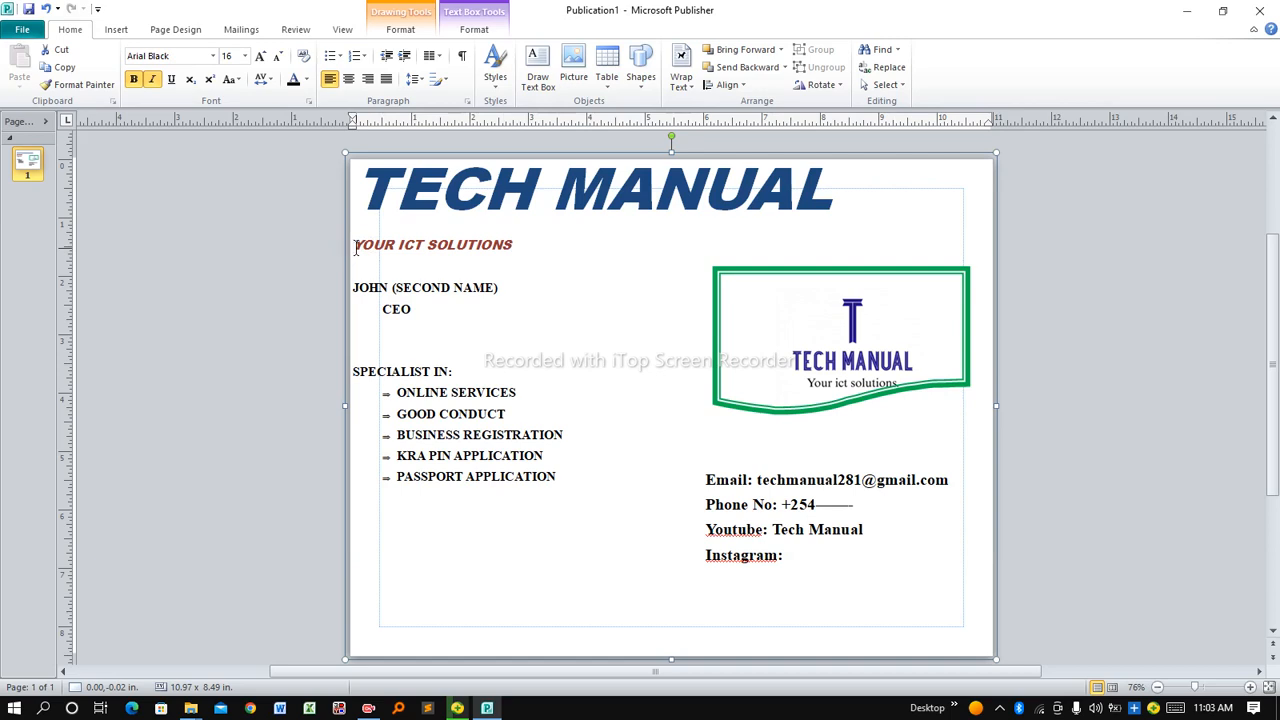
# Indent the YOUR ICT SOLUTIONS, name, CEO and SPECIALIST IN: lines with tabs
pyautogui.press('Tab')
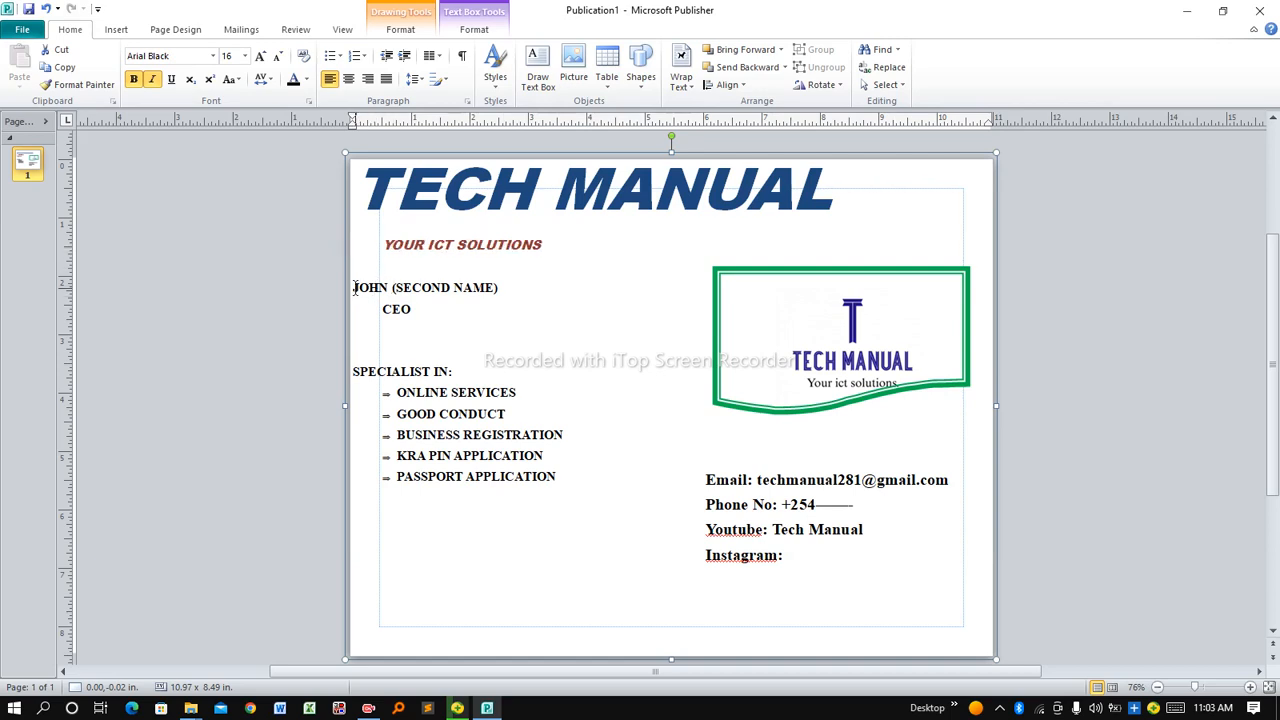
pyautogui.click(354, 287)
pyautogui.press('Tab')
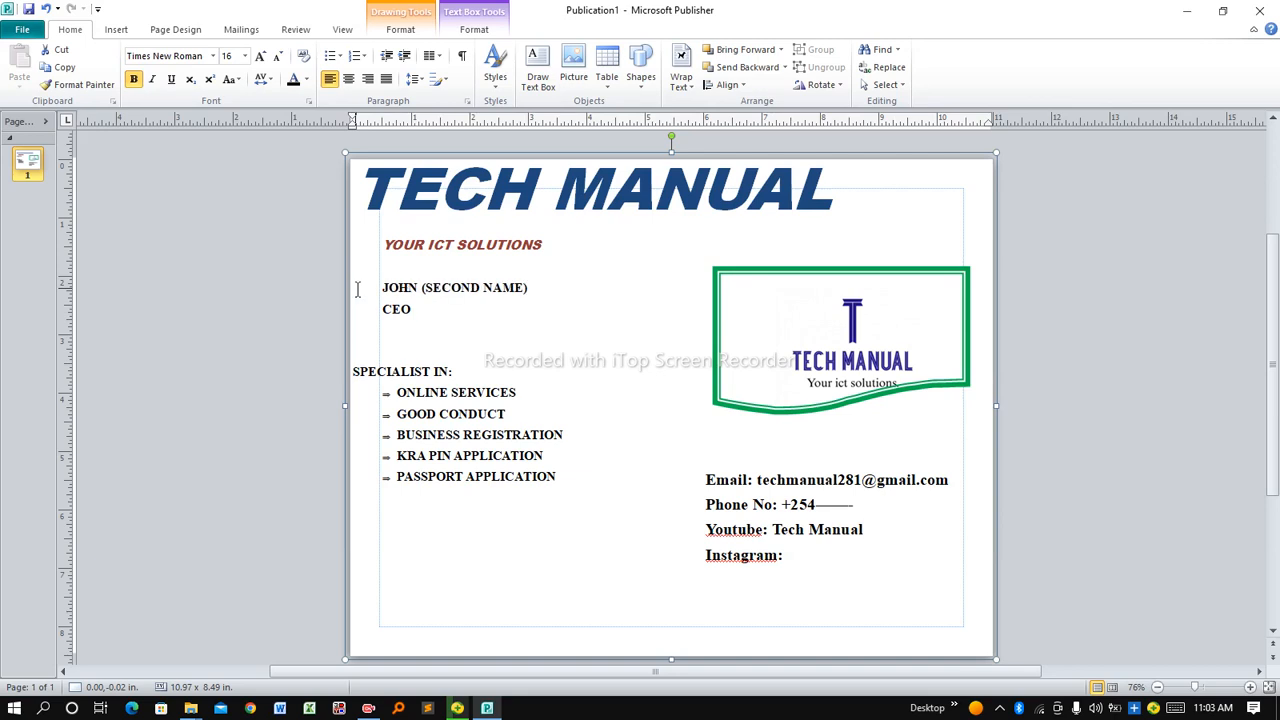
pyautogui.click(383, 311)
pyautogui.press('Tab')
pyautogui.click(355, 373)
pyautogui.press('Tab')
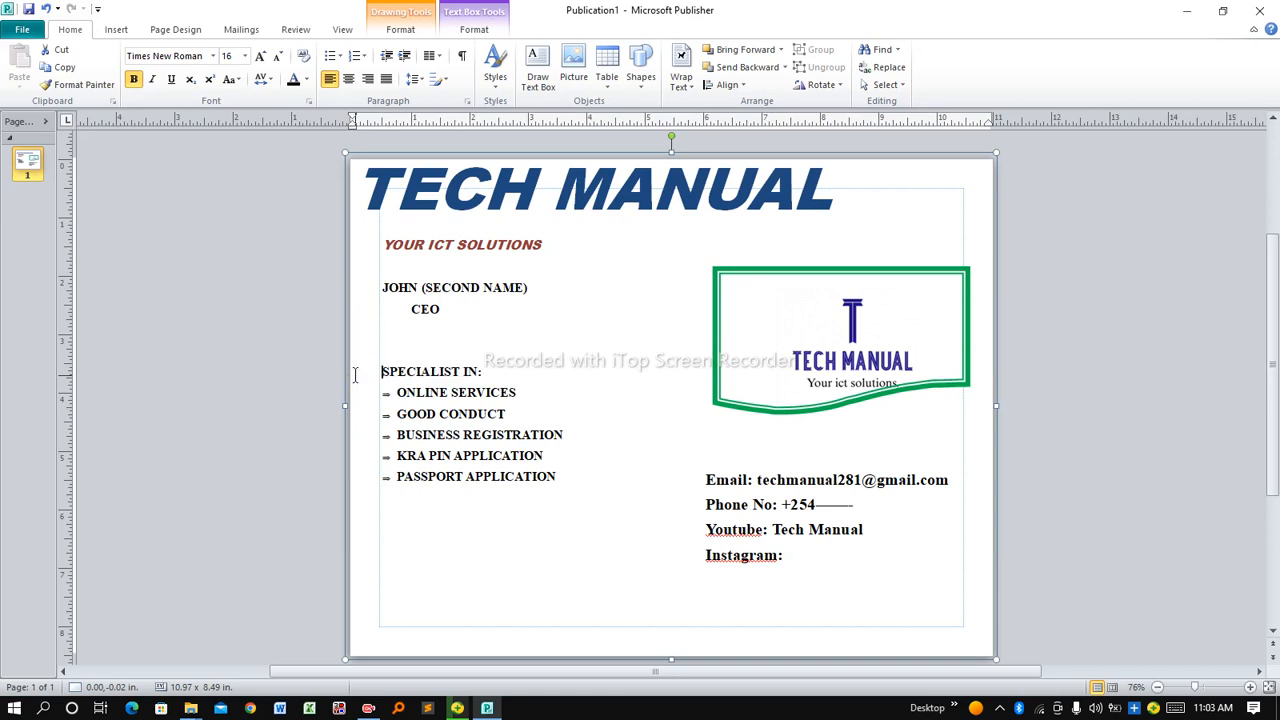
# Indent the five service bullets further, then cut the whole SPECIALIST IN list from the main text
pyautogui.moveTo(388, 398); pyautogui.dragTo(542, 492)
pyautogui.press('BackSpace')
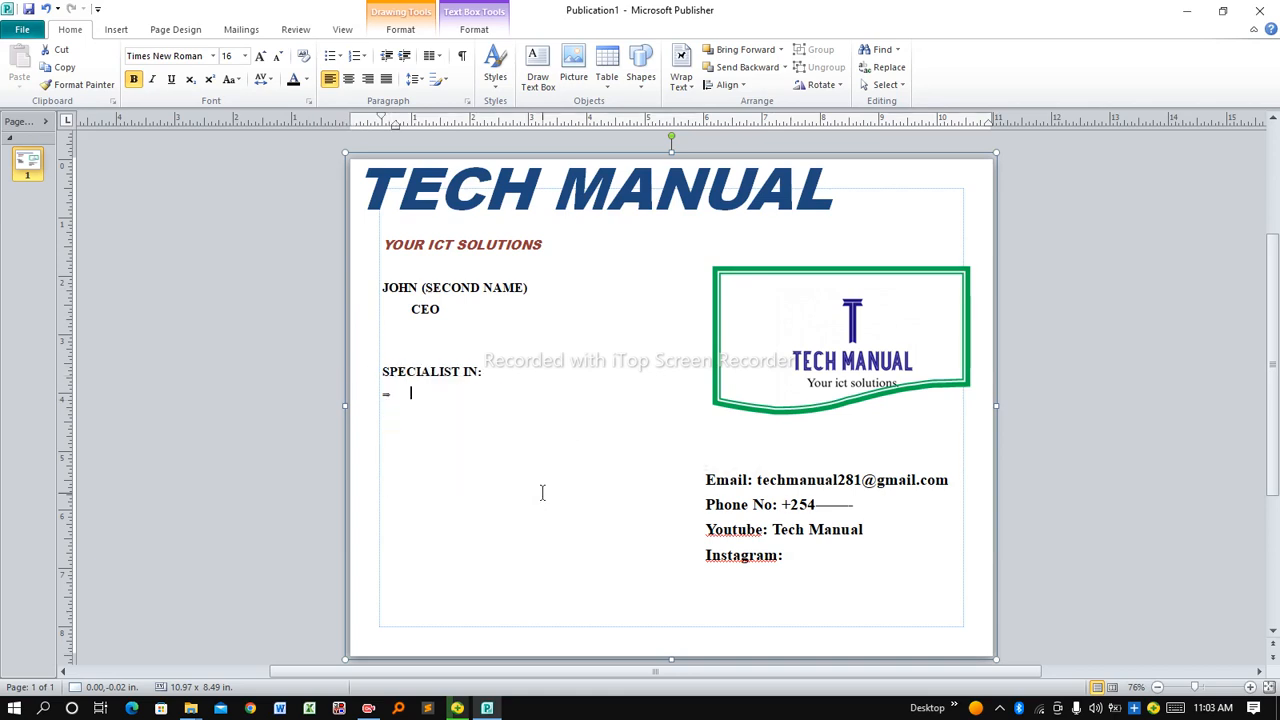
pyautogui.hotkey('ctrl', 'z')
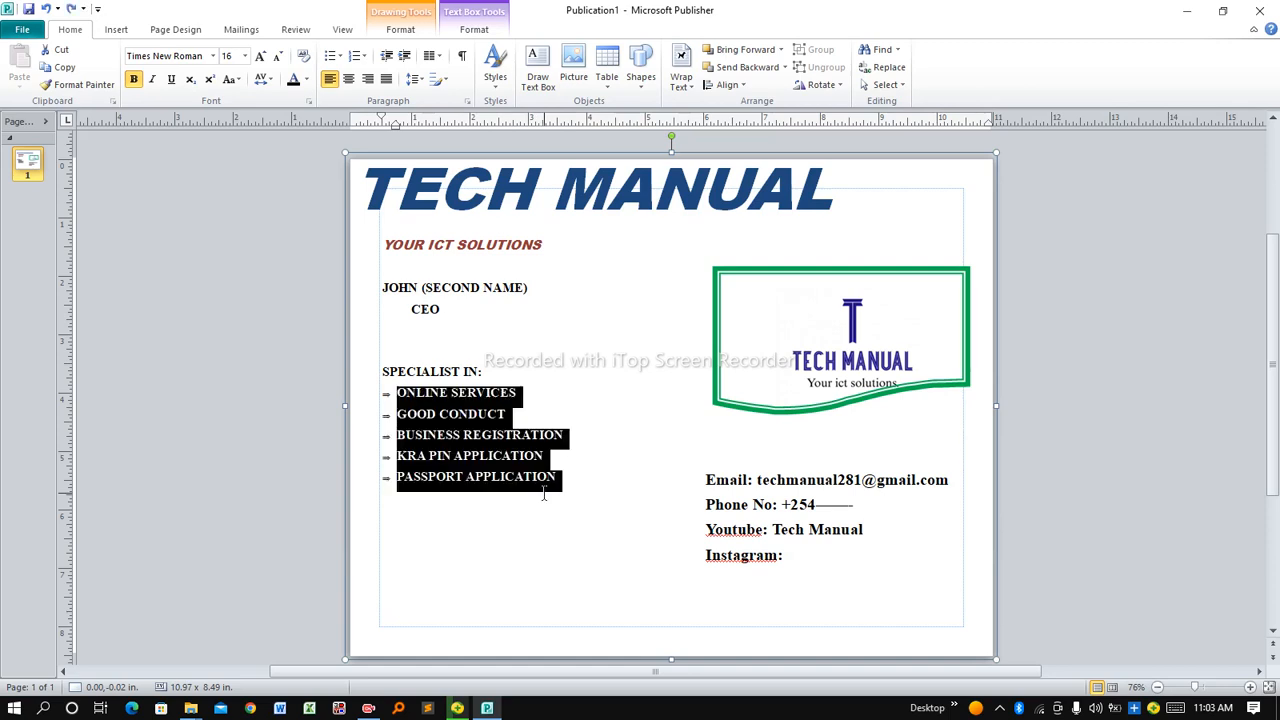
pyautogui.click(405, 58)
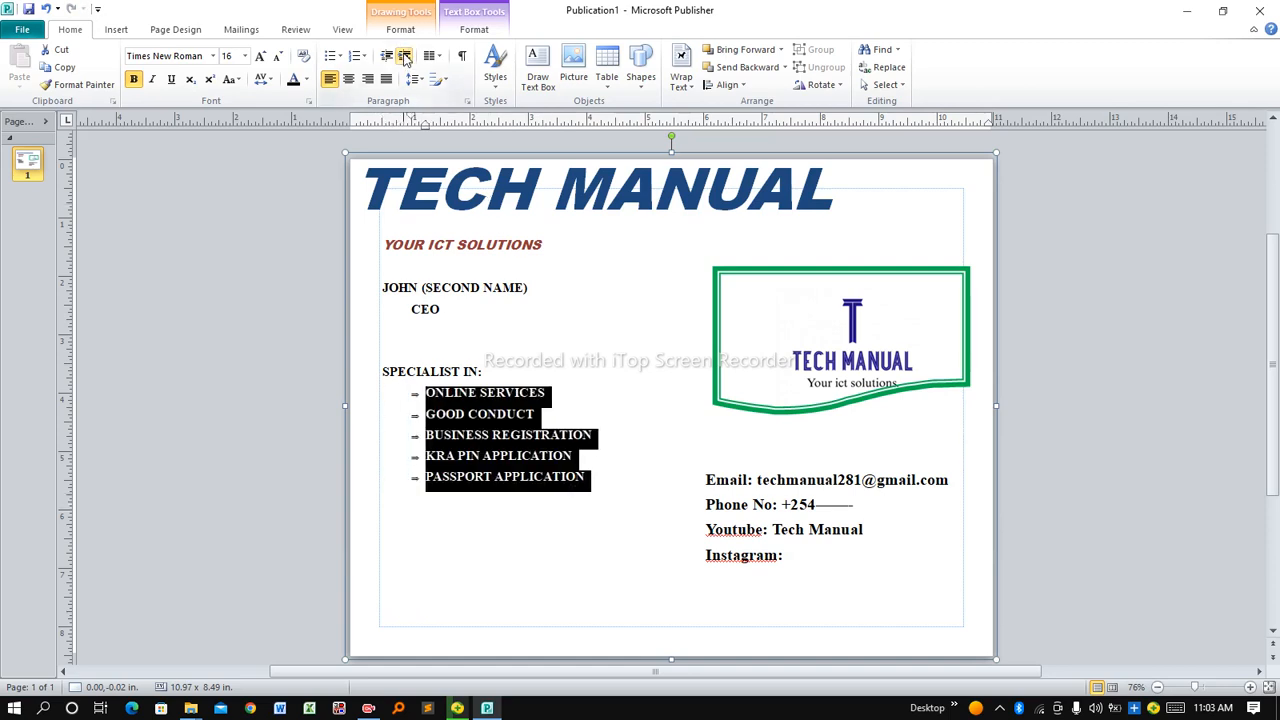
pyautogui.click(587, 517)
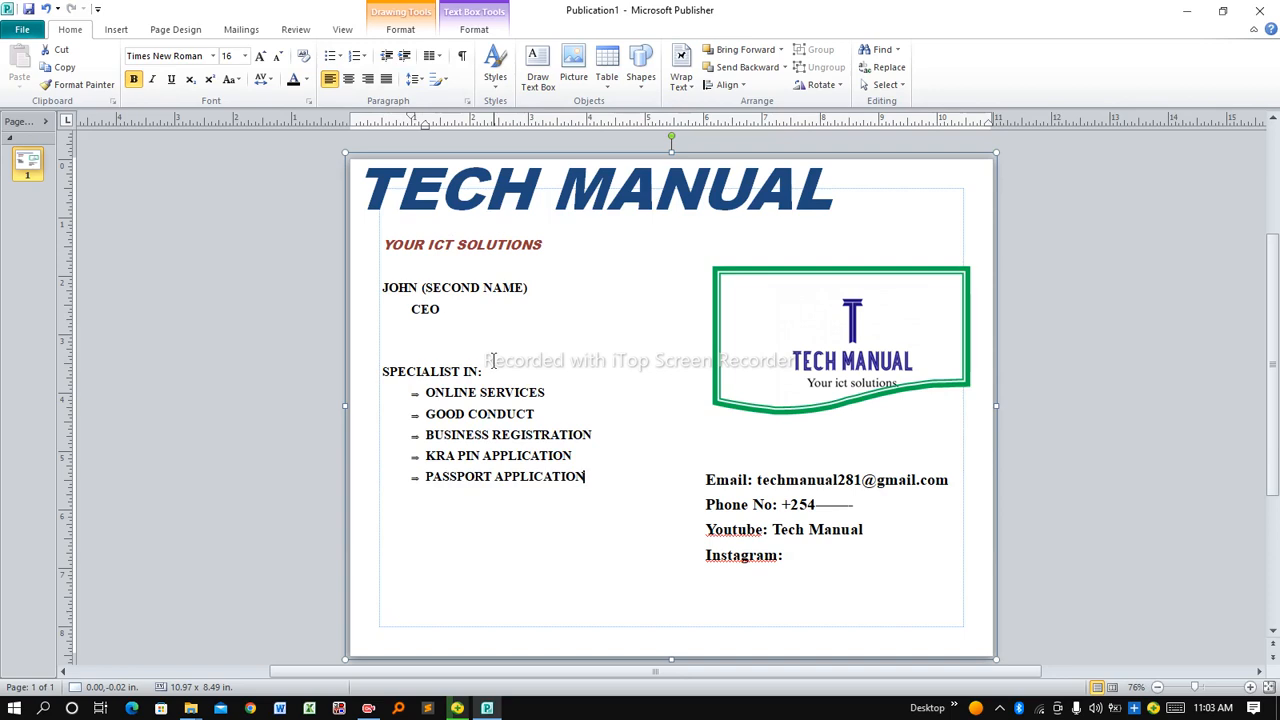
pyautogui.moveTo(384, 365); pyautogui.dragTo(590, 478)
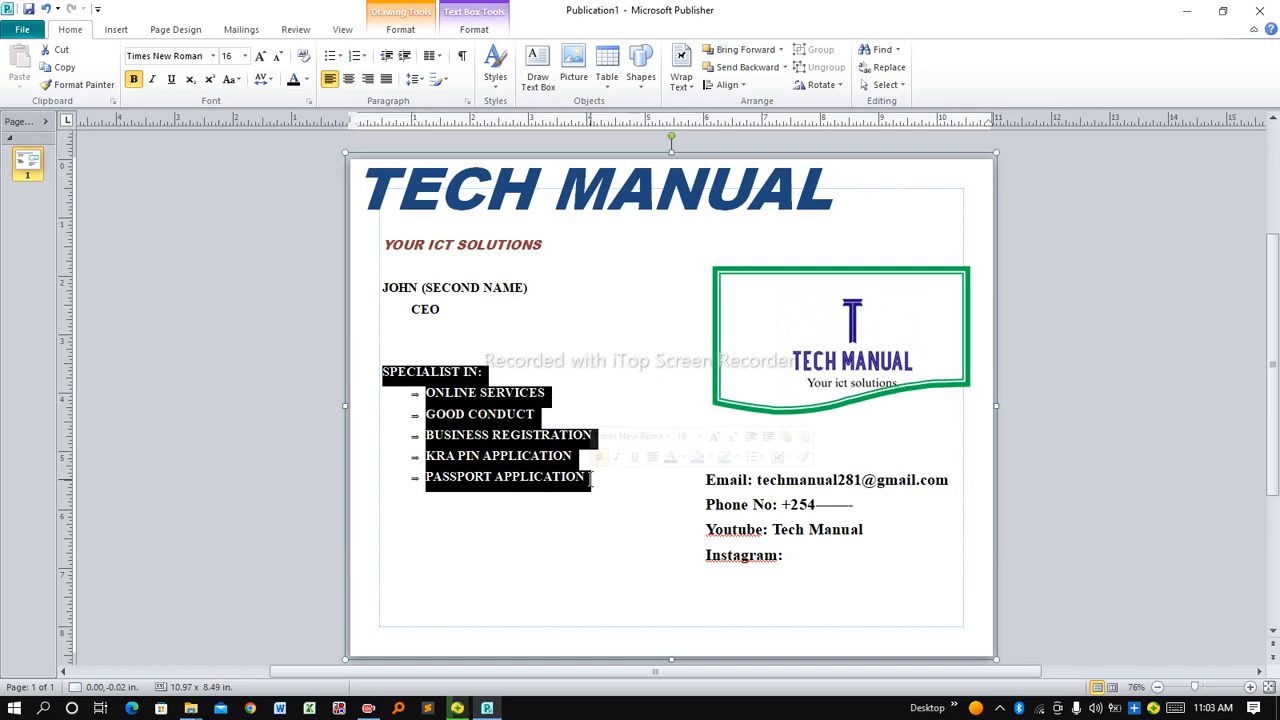
pyautogui.hotkey('ctrl', 'x')
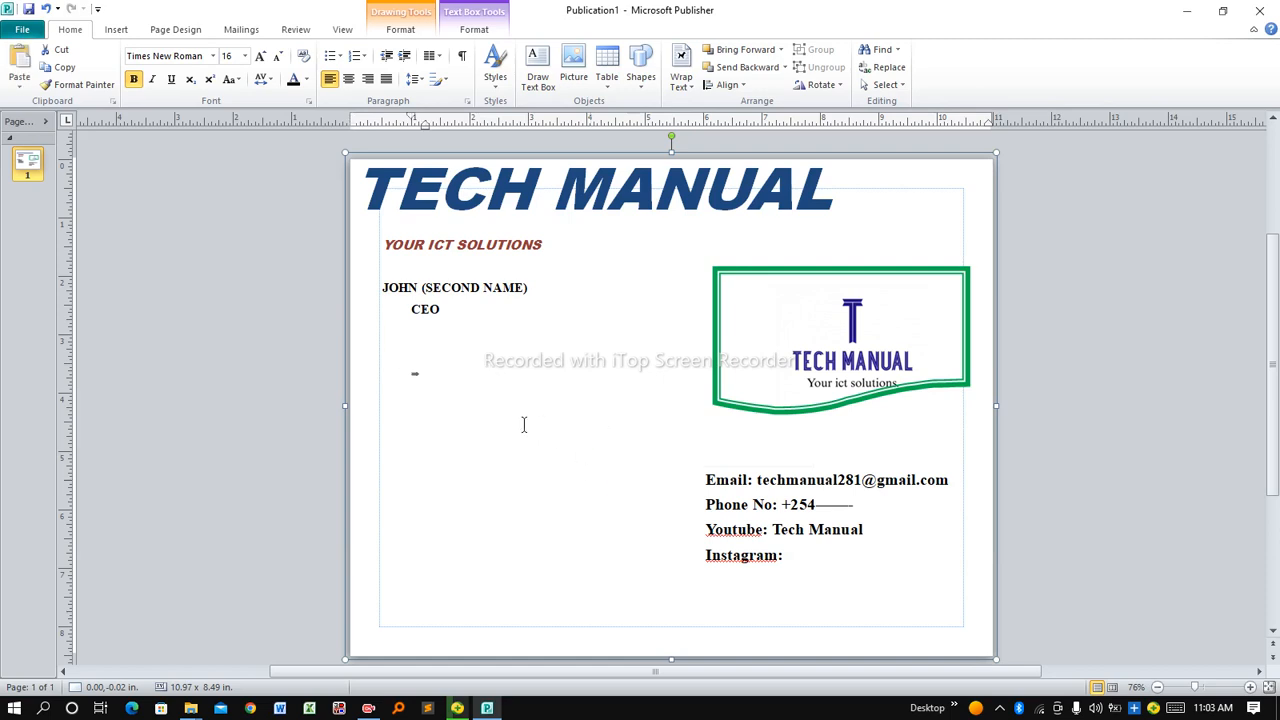
pyautogui.press('BackSpace')
# Paste the SPECIALIST IN list into a new text box and make its heading red, 26 pt
pyautogui.click(539, 78)
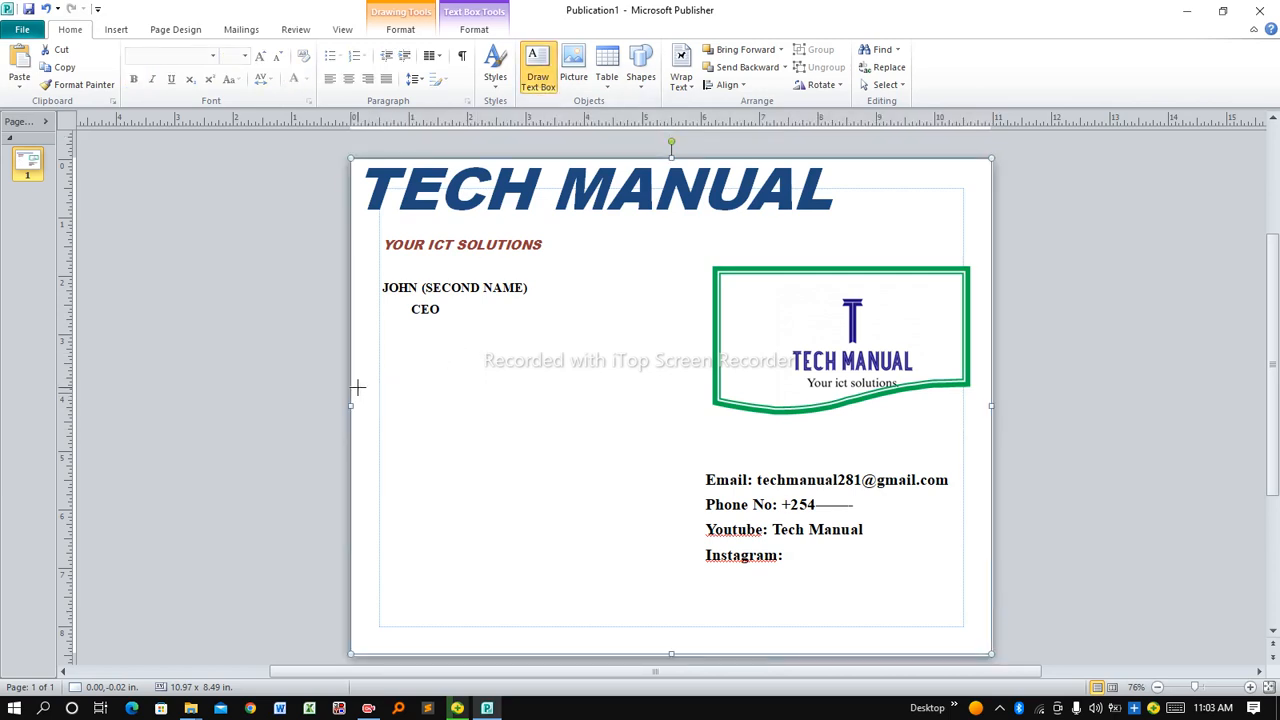
pyautogui.moveTo(358, 401)
pyautogui.mouseDown()
pyautogui.moveTo(443, 486)
pyautogui.moveTo(689, 606)
pyautogui.mouseUp()
pyautogui.hotkey('ctrl', 'v')
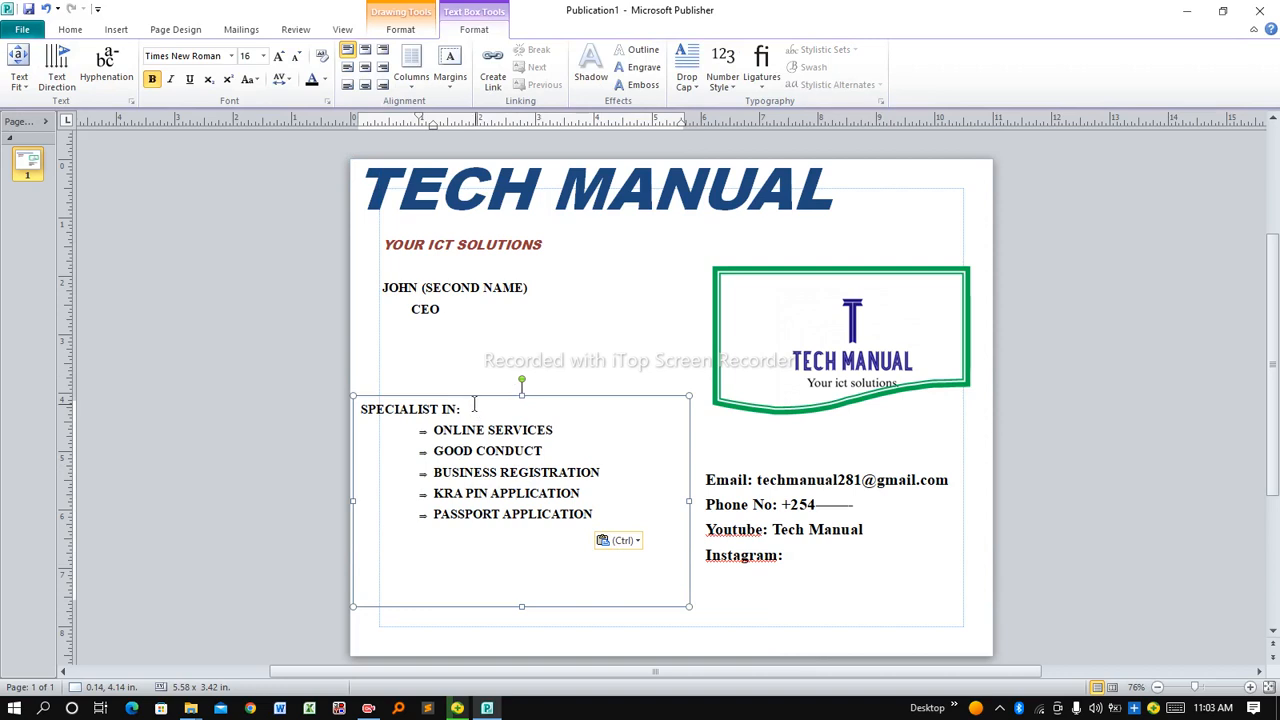
pyautogui.moveTo(463, 409); pyautogui.dragTo(362, 410)
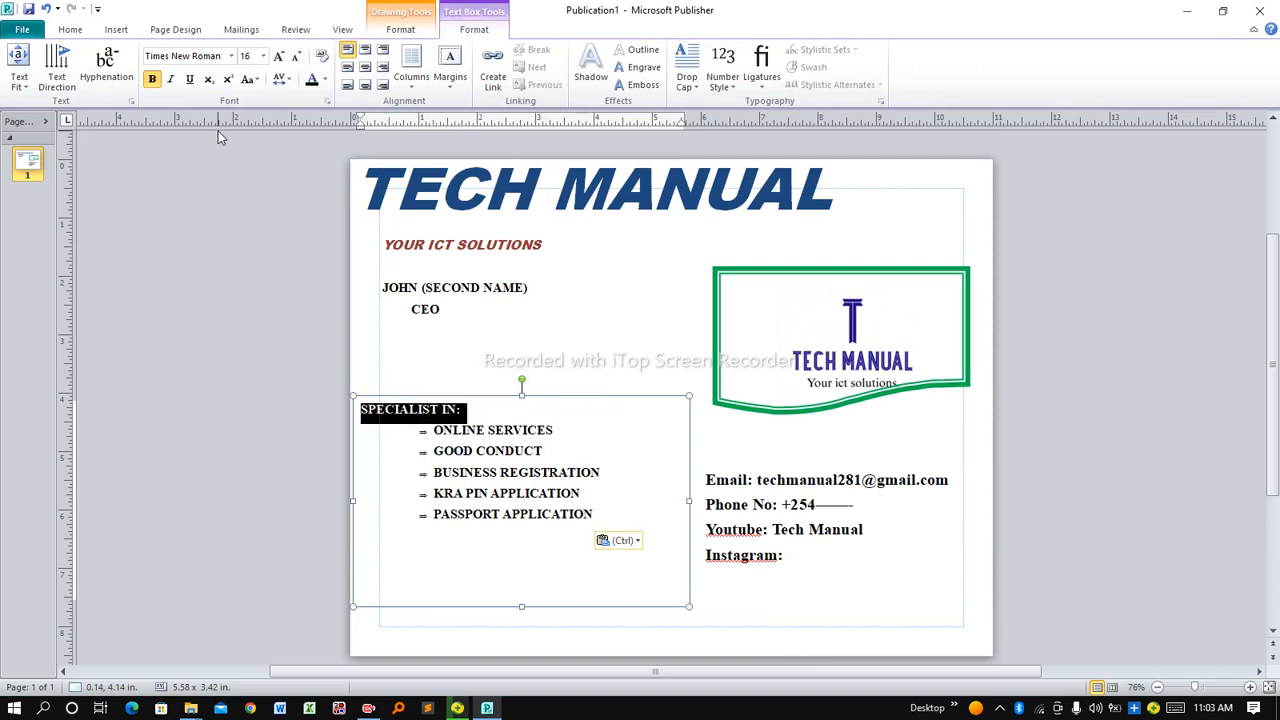
pyautogui.click(326, 84)
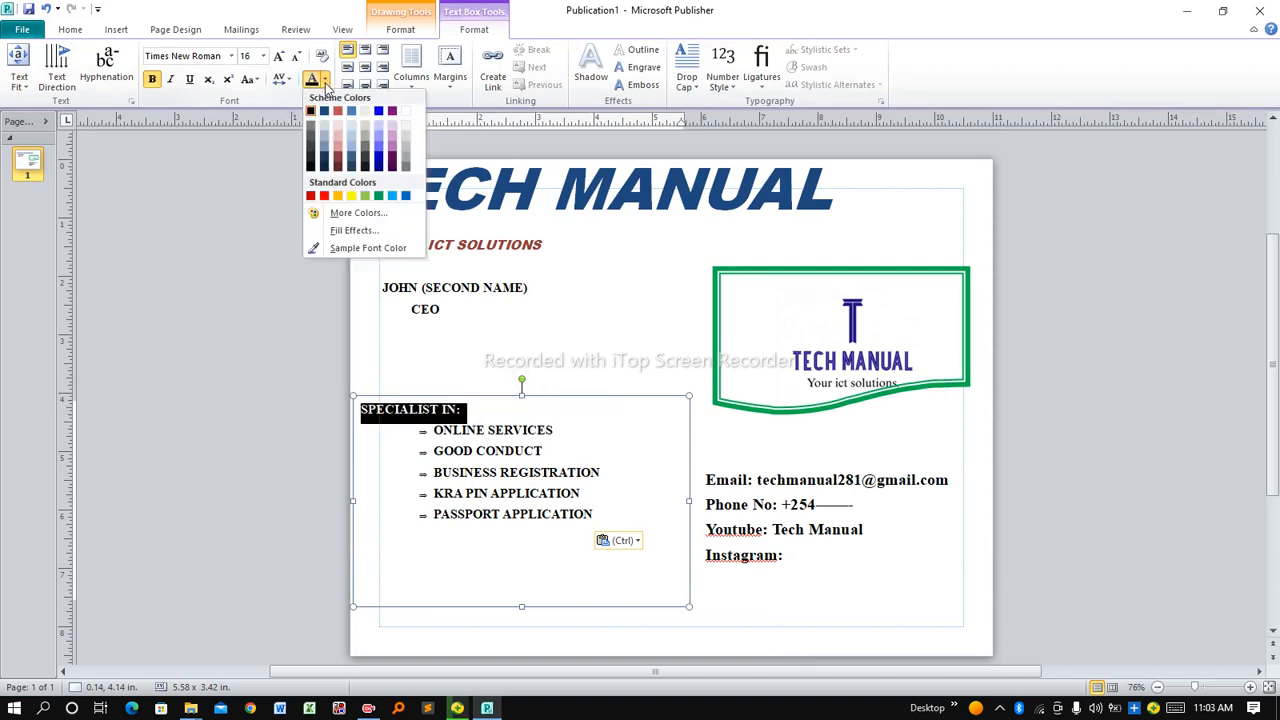
pyautogui.click(324, 196)
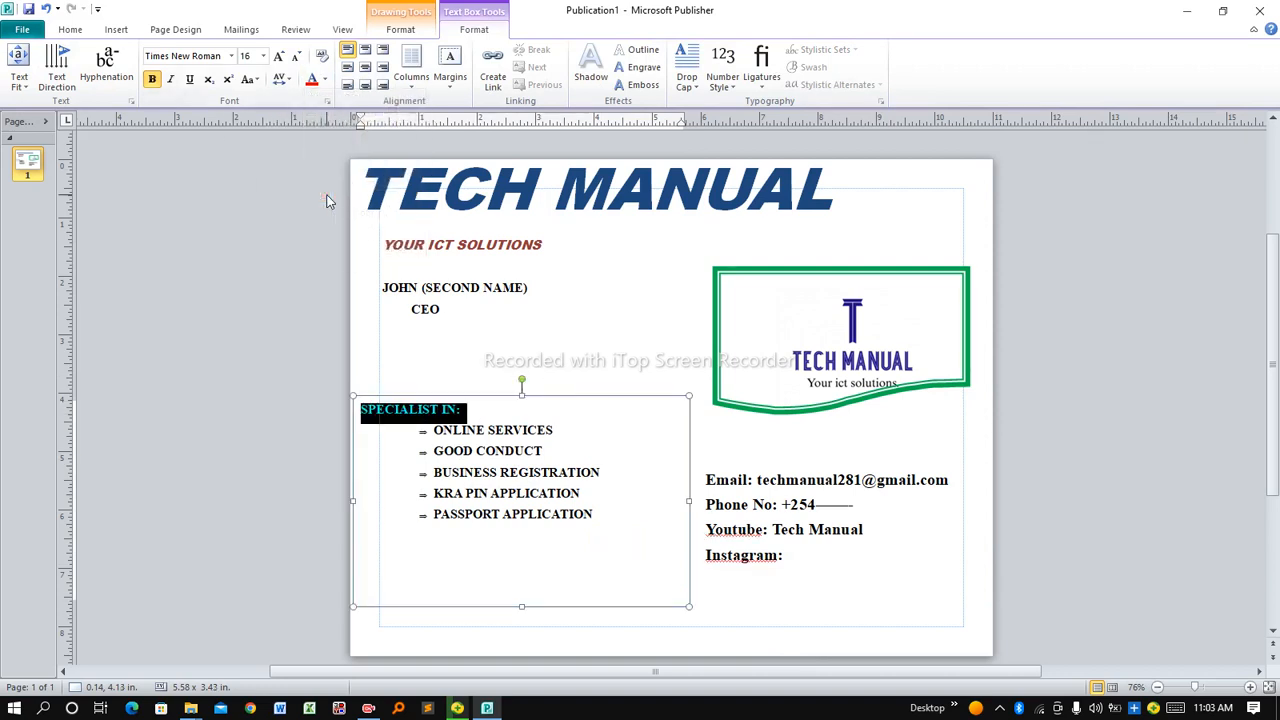
pyautogui.click(263, 56)
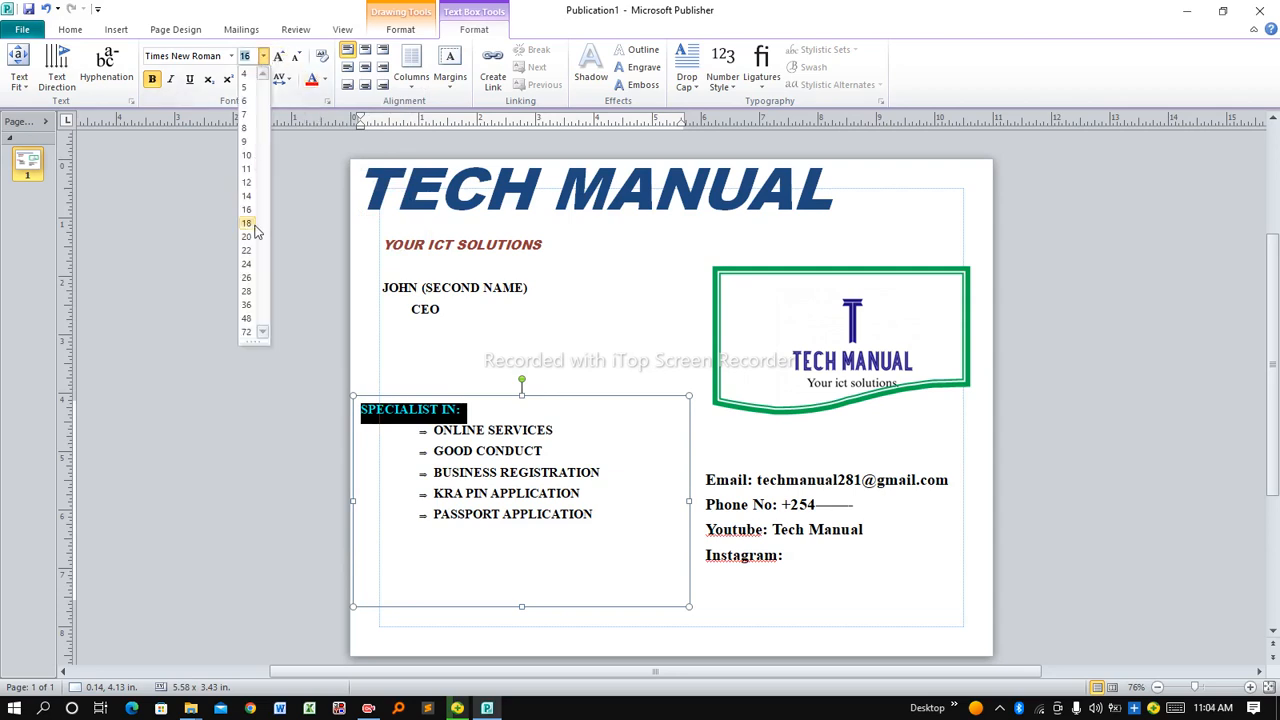
pyautogui.click(247, 280)
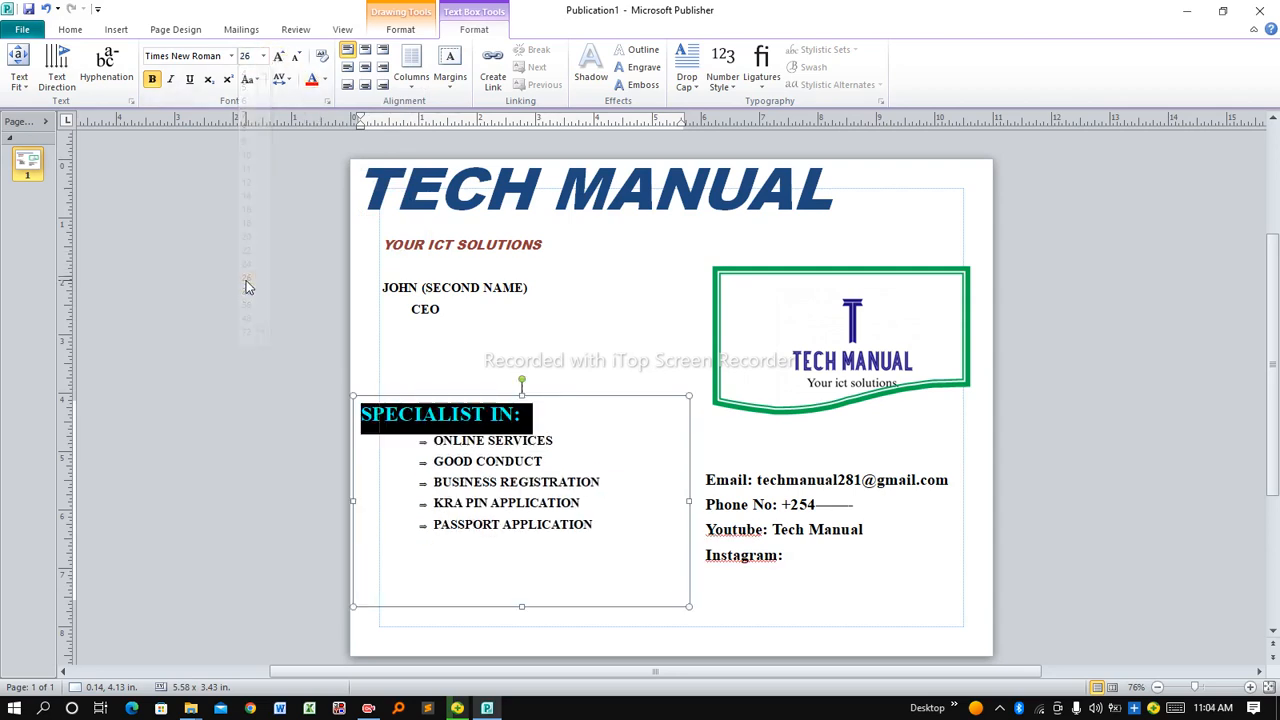
pyautogui.click(565, 553)
# Set the five service lines to 18 pt
pyautogui.moveTo(609, 530); pyautogui.dragTo(433, 440)
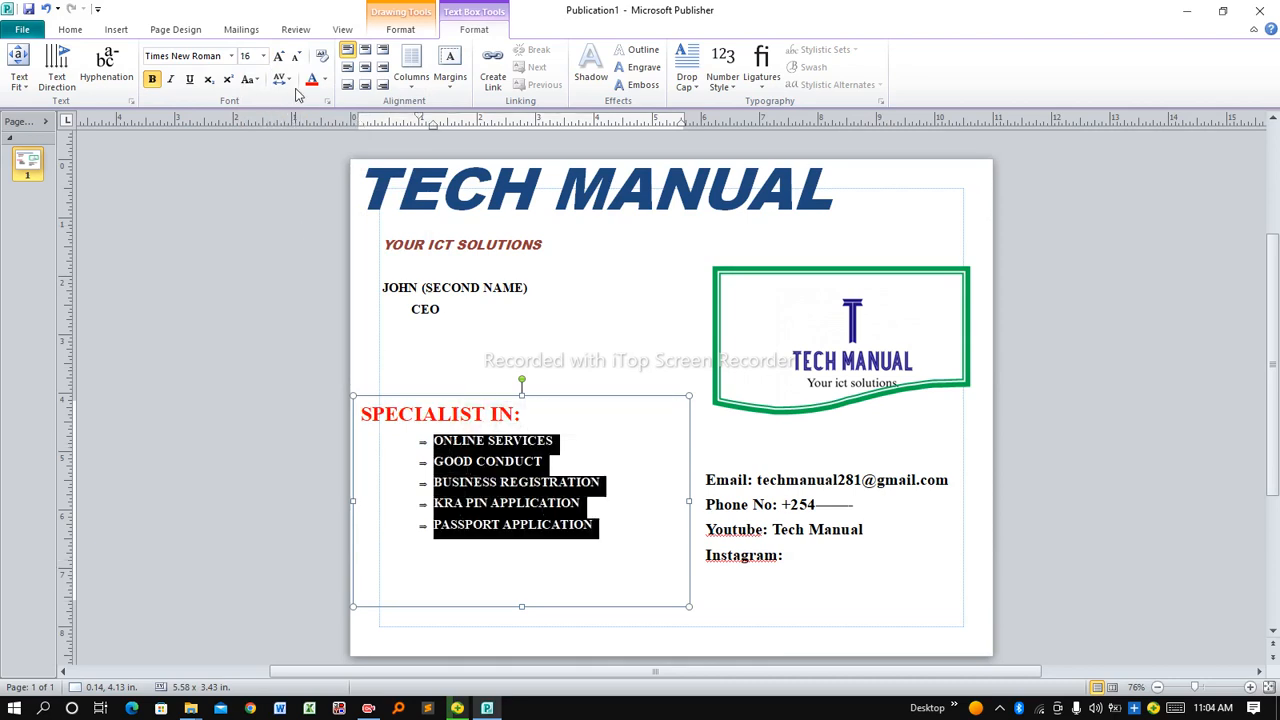
pyautogui.click(263, 56)
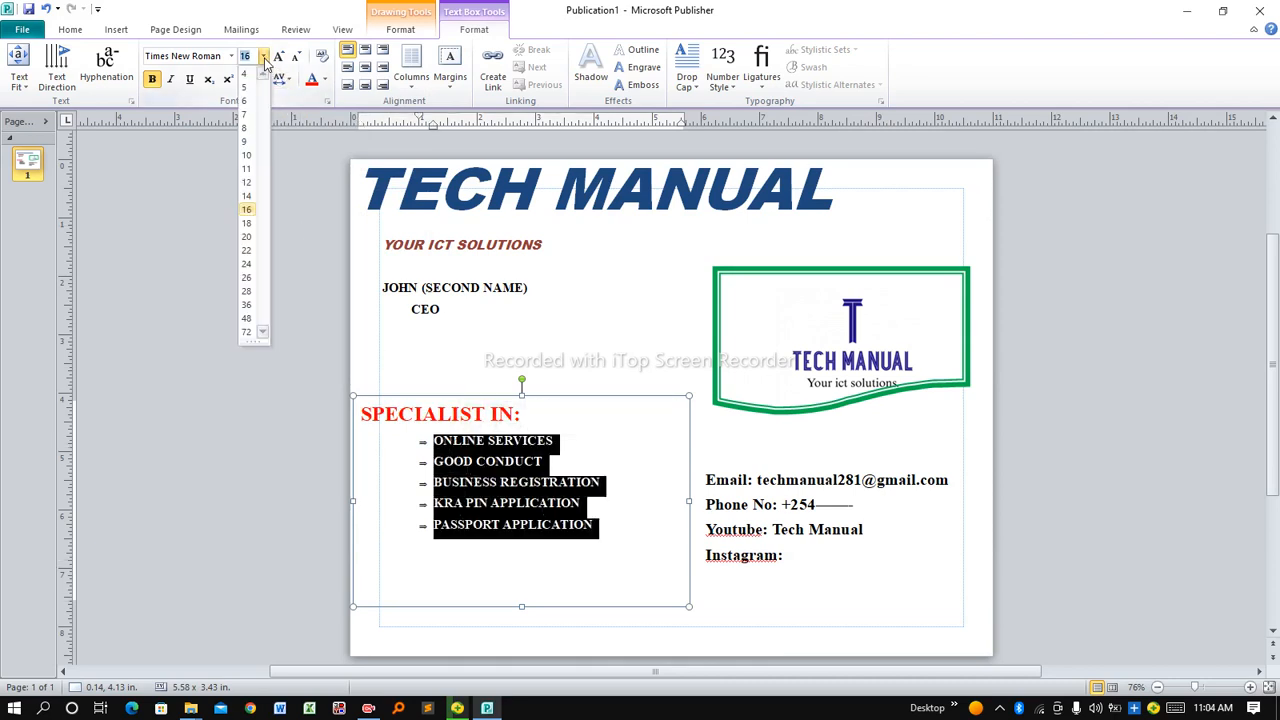
pyautogui.click(247, 223)
# Resize the list box to about 4.66 x 2.64 in and nudge it down beside the contacts
pyautogui.click(660, 605)
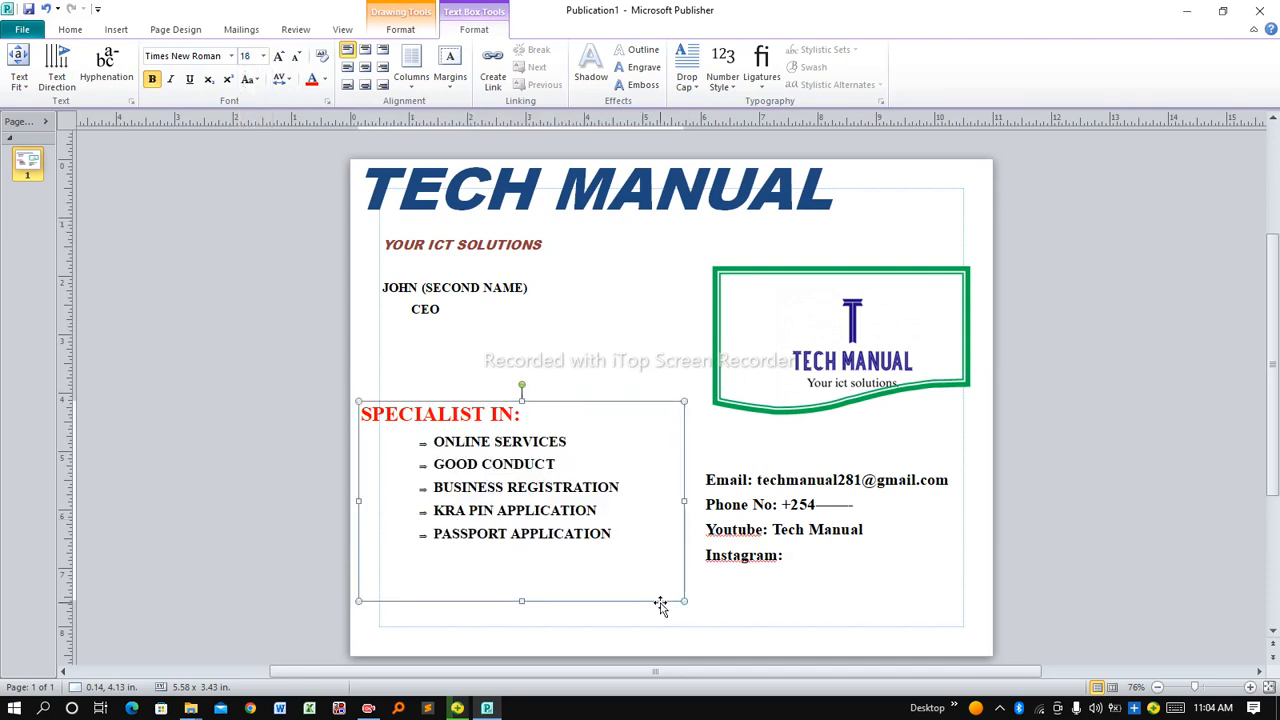
pyautogui.moveTo(664, 493); pyautogui.dragTo(630, 493)
pyautogui.moveTo(497, 601); pyautogui.dragTo(494, 558)
pyautogui.click(542, 383)
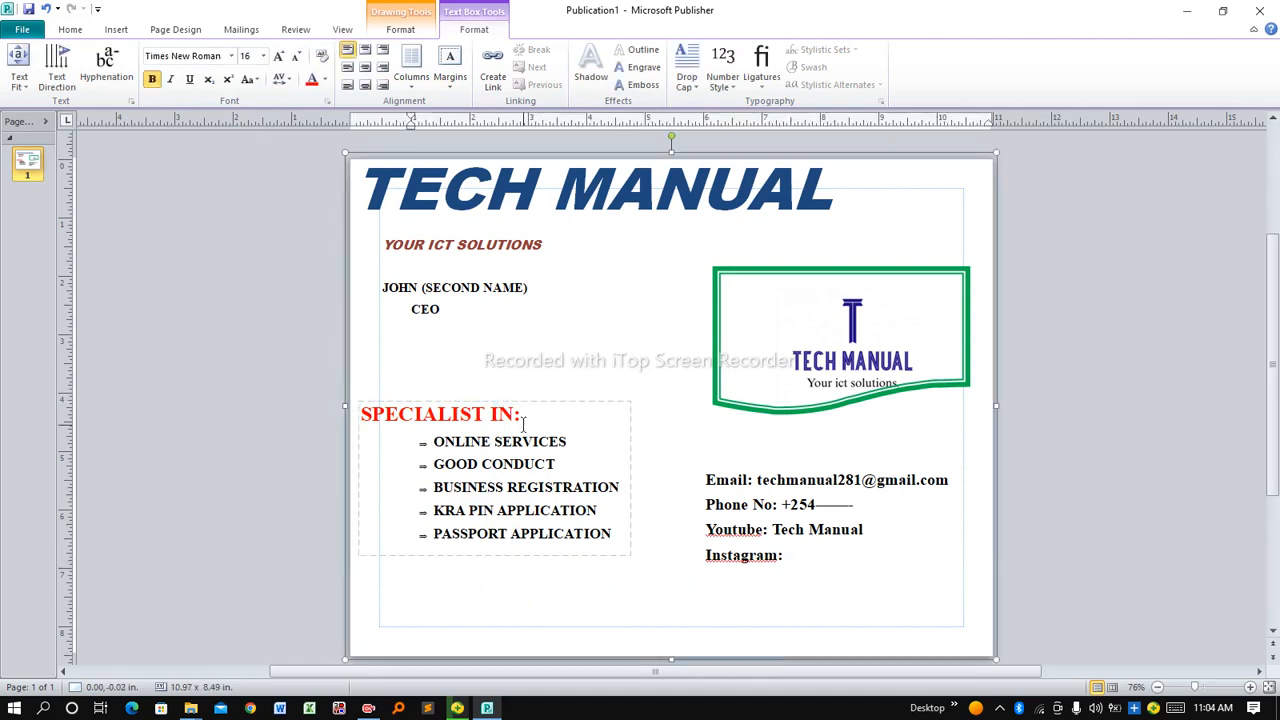
pyautogui.click(526, 403)
pyautogui.click(495, 441)
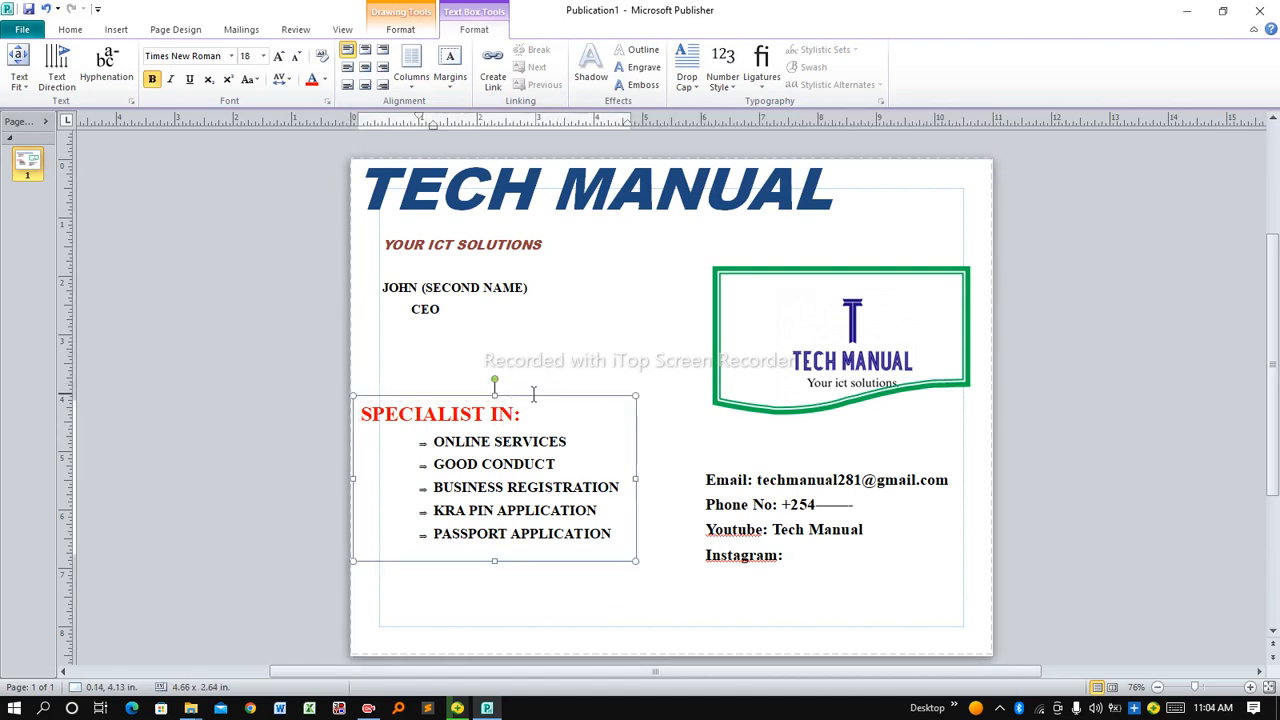
pyautogui.press('Escape')
pyautogui.press('Down')
pyautogui.press('Down')
pyautogui.press('Down')
pyautogui.press('Down')
pyautogui.press('Down')
pyautogui.press('Down')
pyautogui.press('Down')
pyautogui.press('Down')
pyautogui.press('Down')
pyautogui.press('Down')
pyautogui.press('Down')
pyautogui.press('Down')
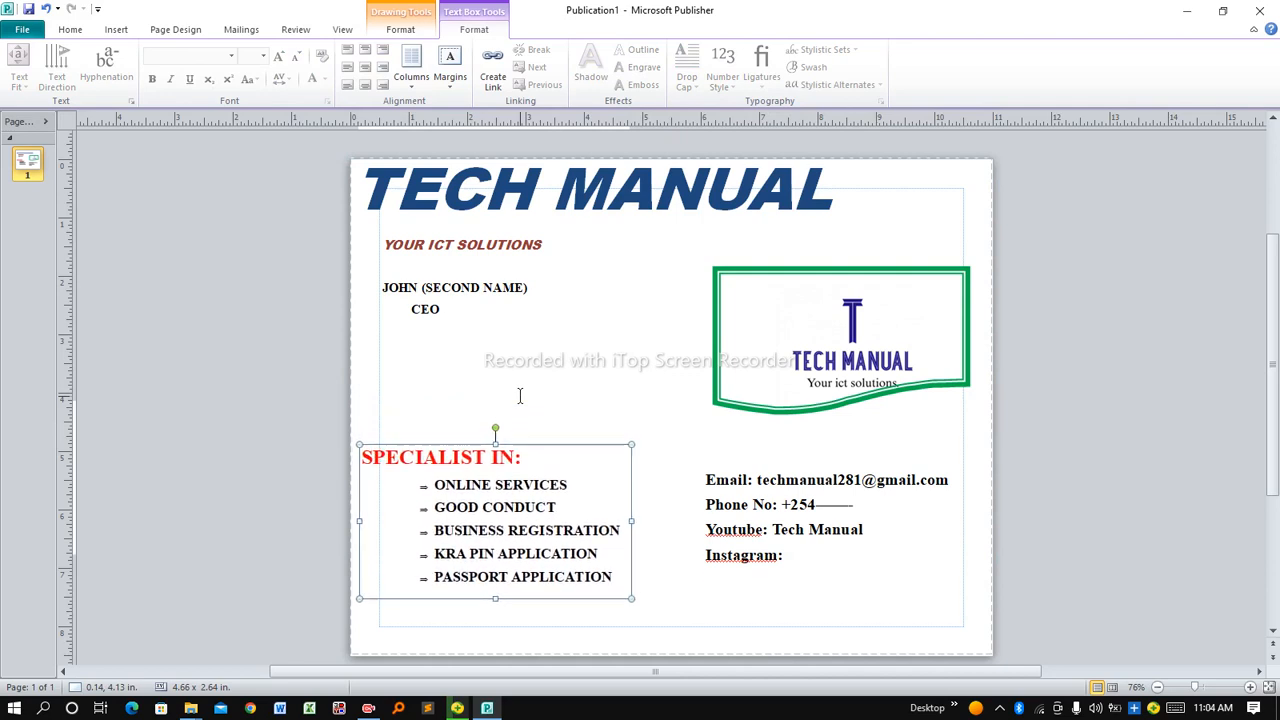
pyautogui.click(478, 316)
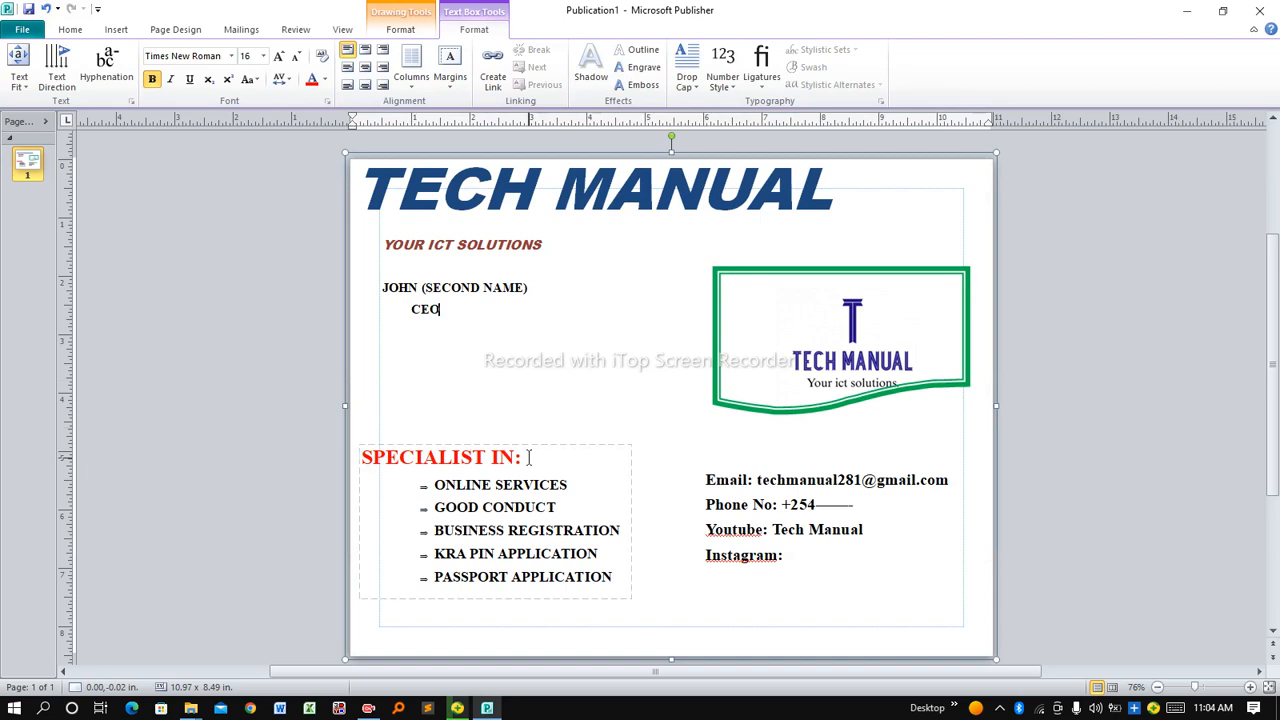
# Select the page-wide 10.97 x 8.49 in main text box and open its Shape Fill options
pyautogui.click(602, 370)
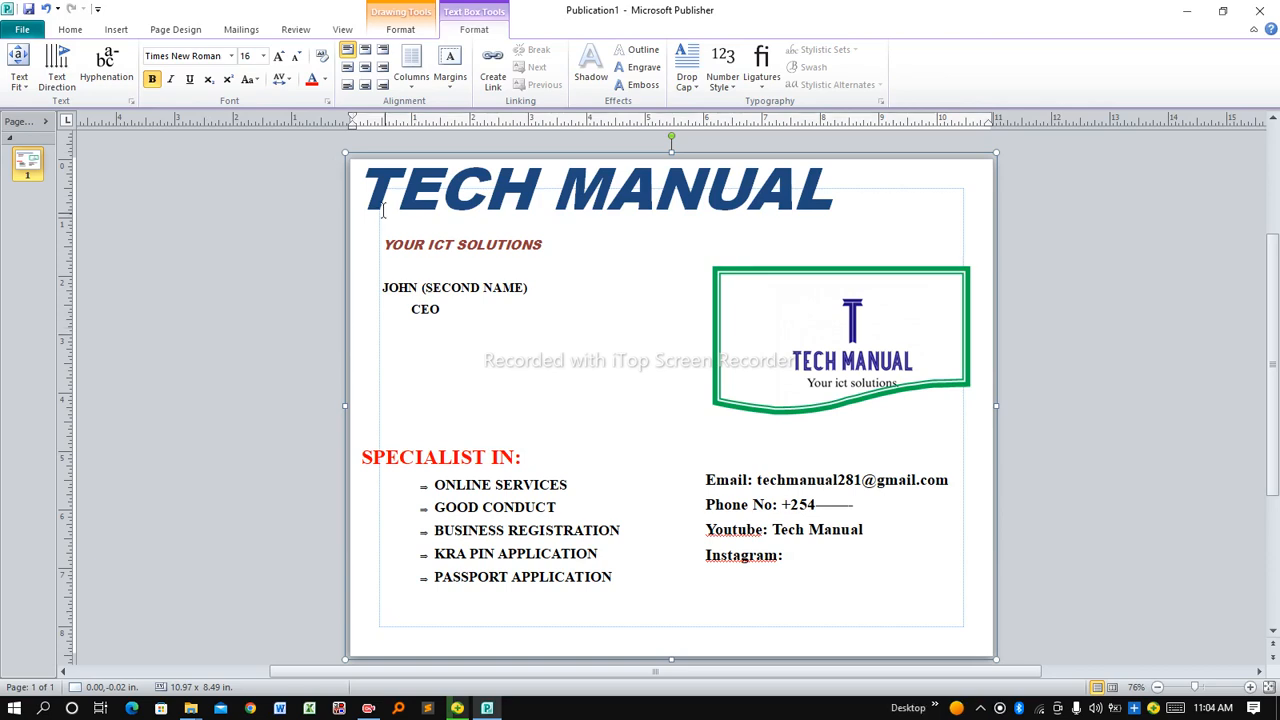
pyautogui.click(359, 168)
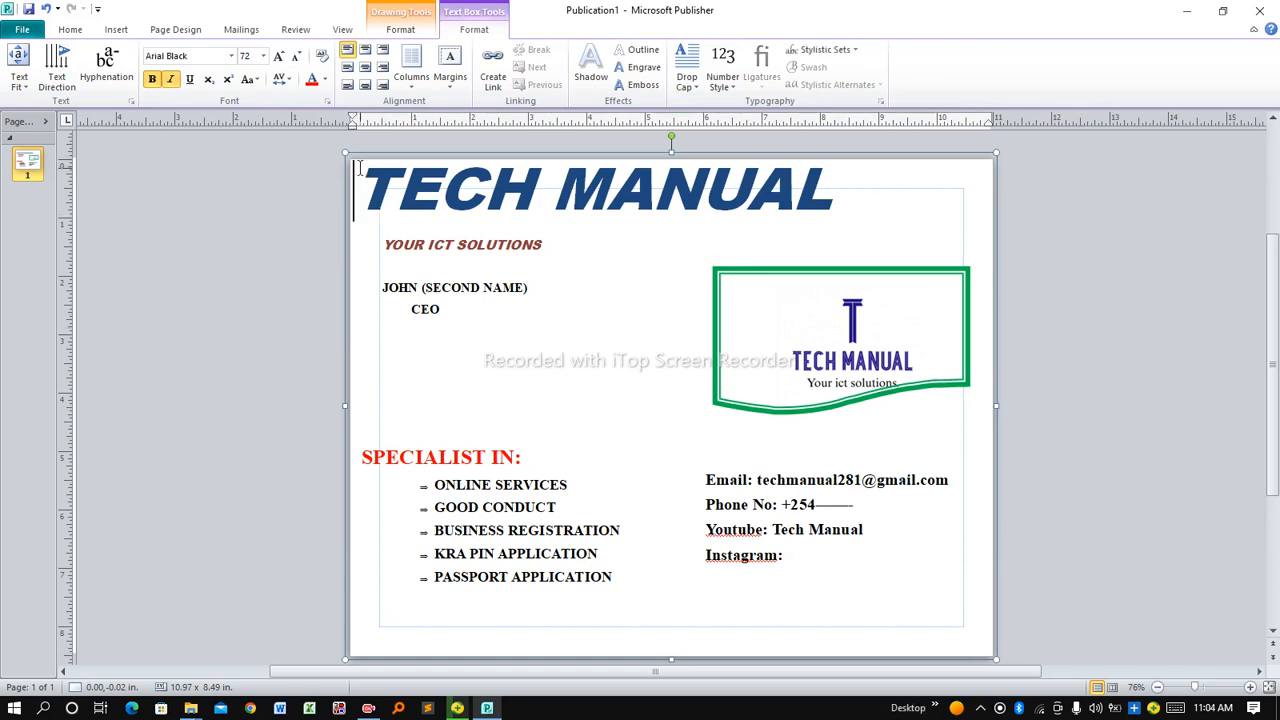
pyautogui.click(351, 306)
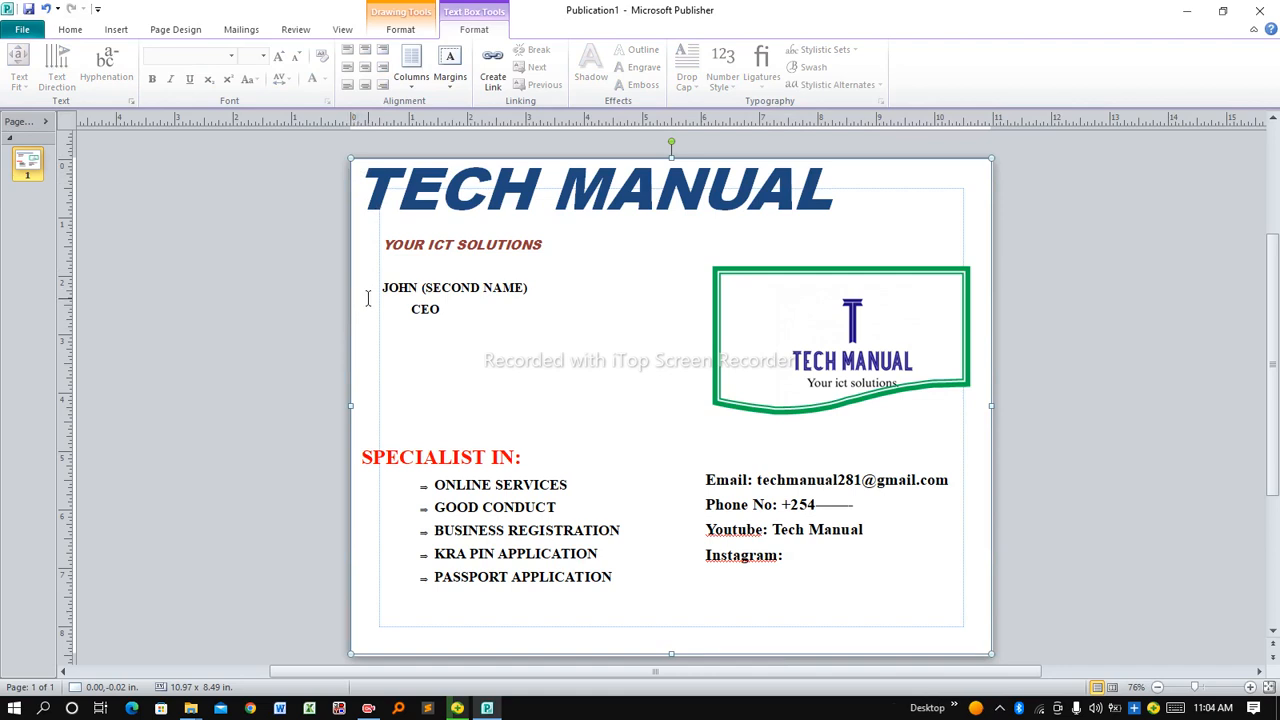
pyautogui.click(369, 290)
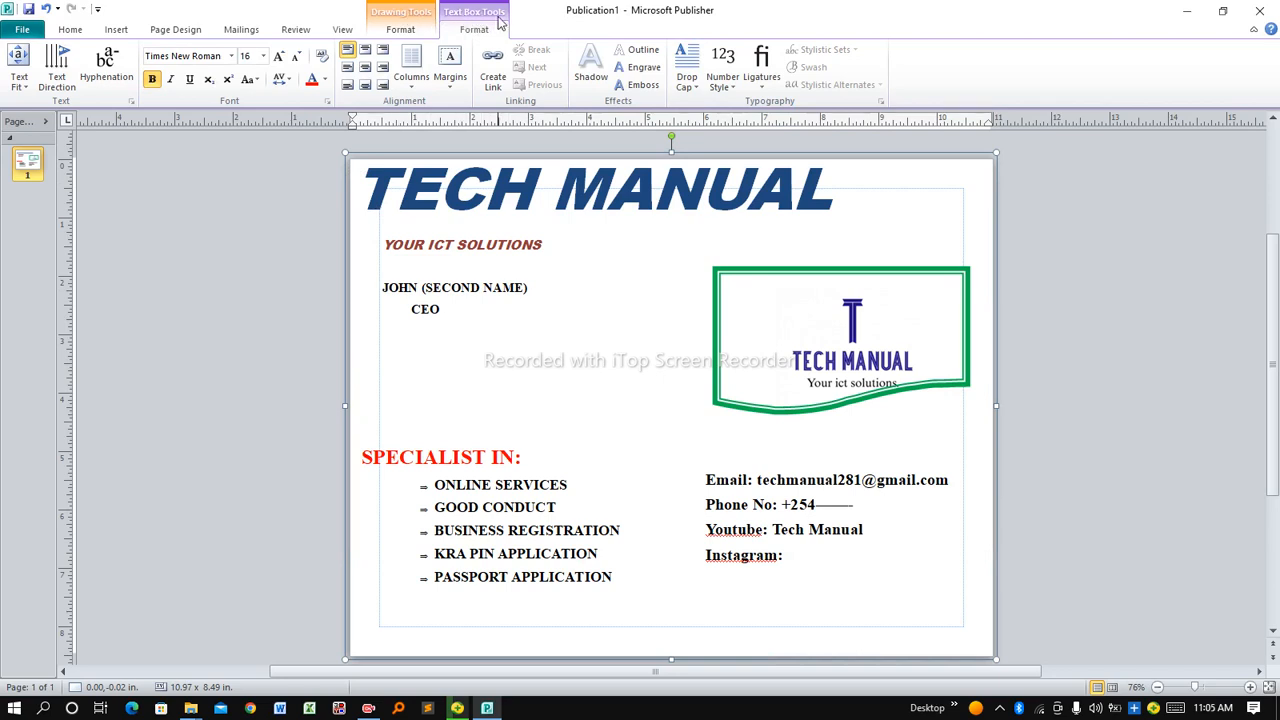
pyautogui.click(401, 30)
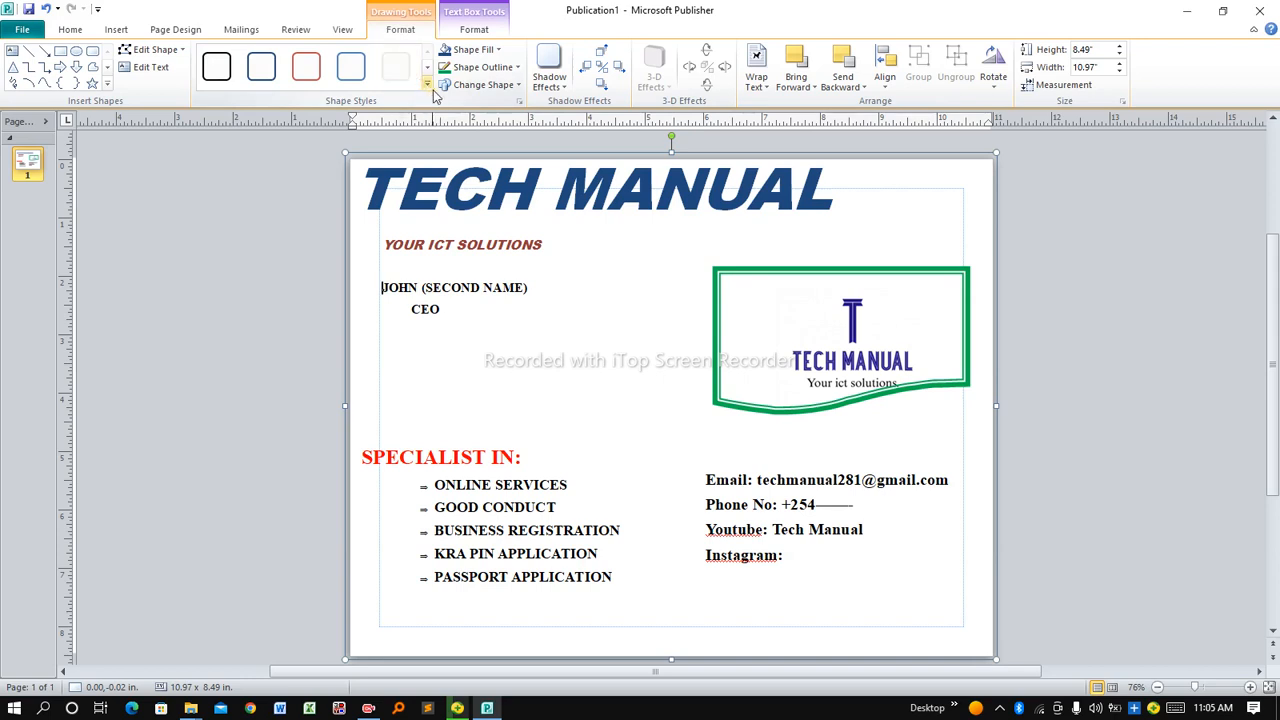
pyautogui.click(498, 50)
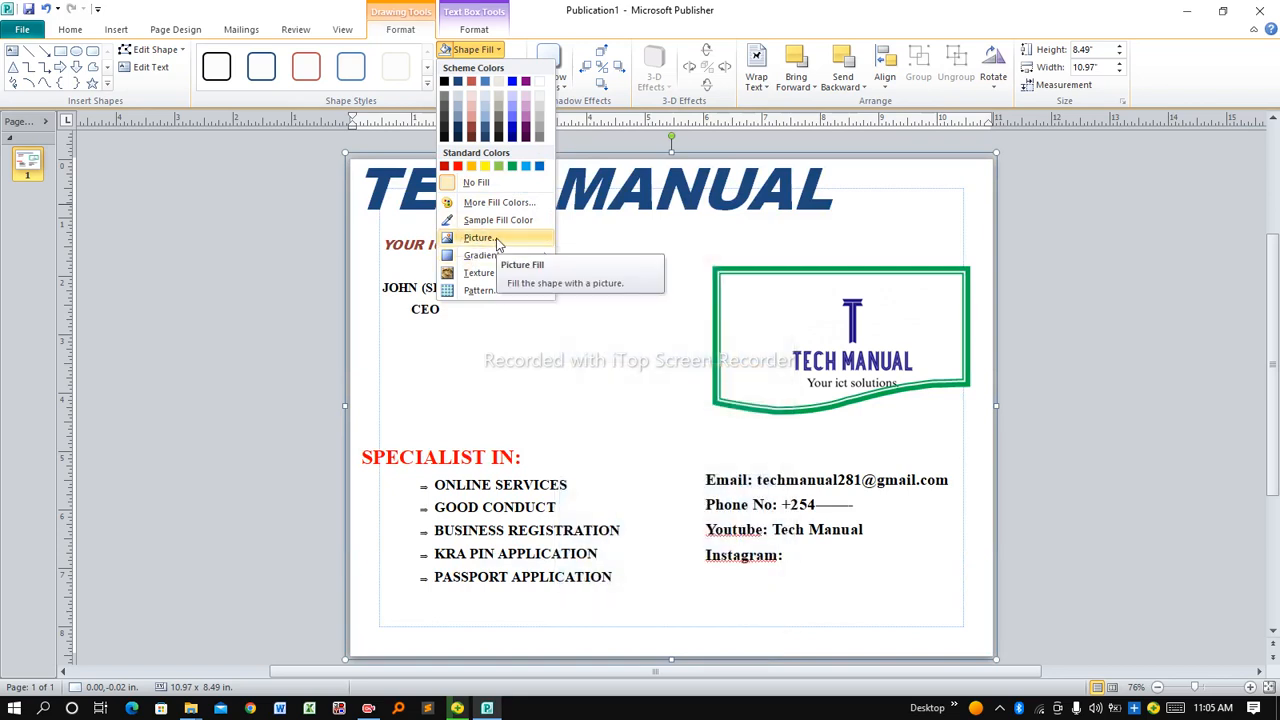
pyautogui.click(478, 238)
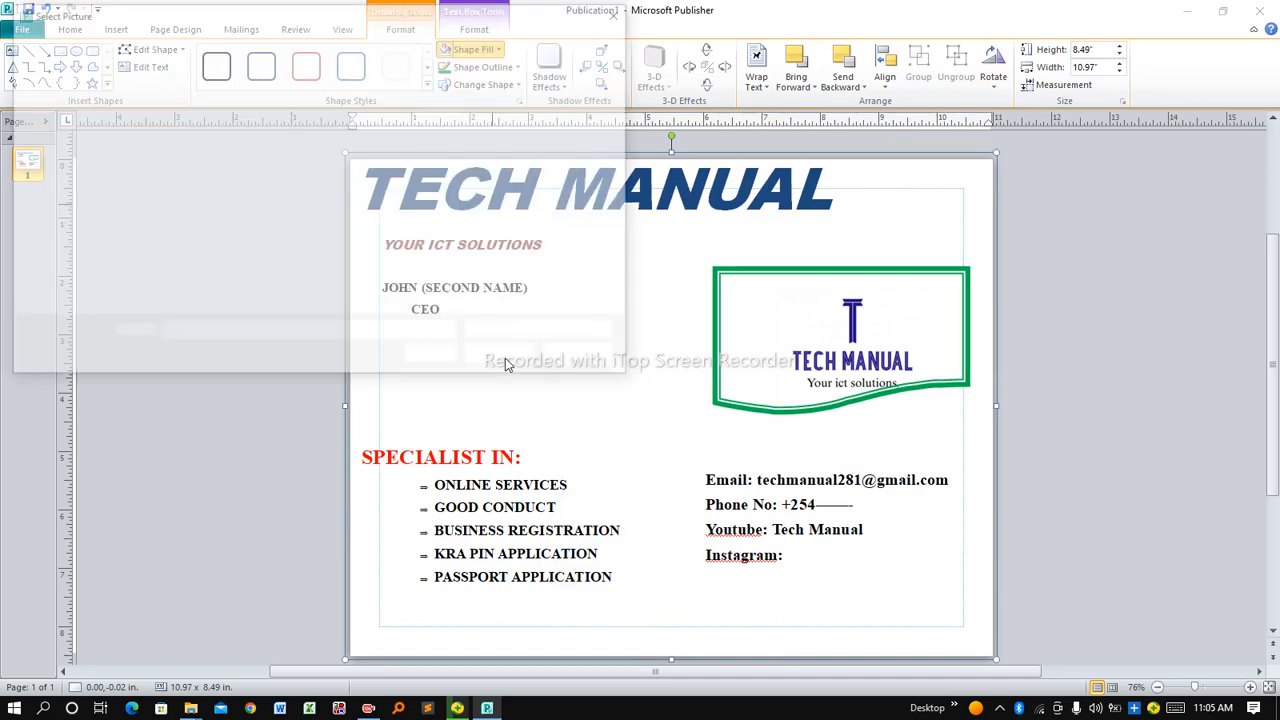
pyautogui.click(557, 238)
pyautogui.click(507, 358)
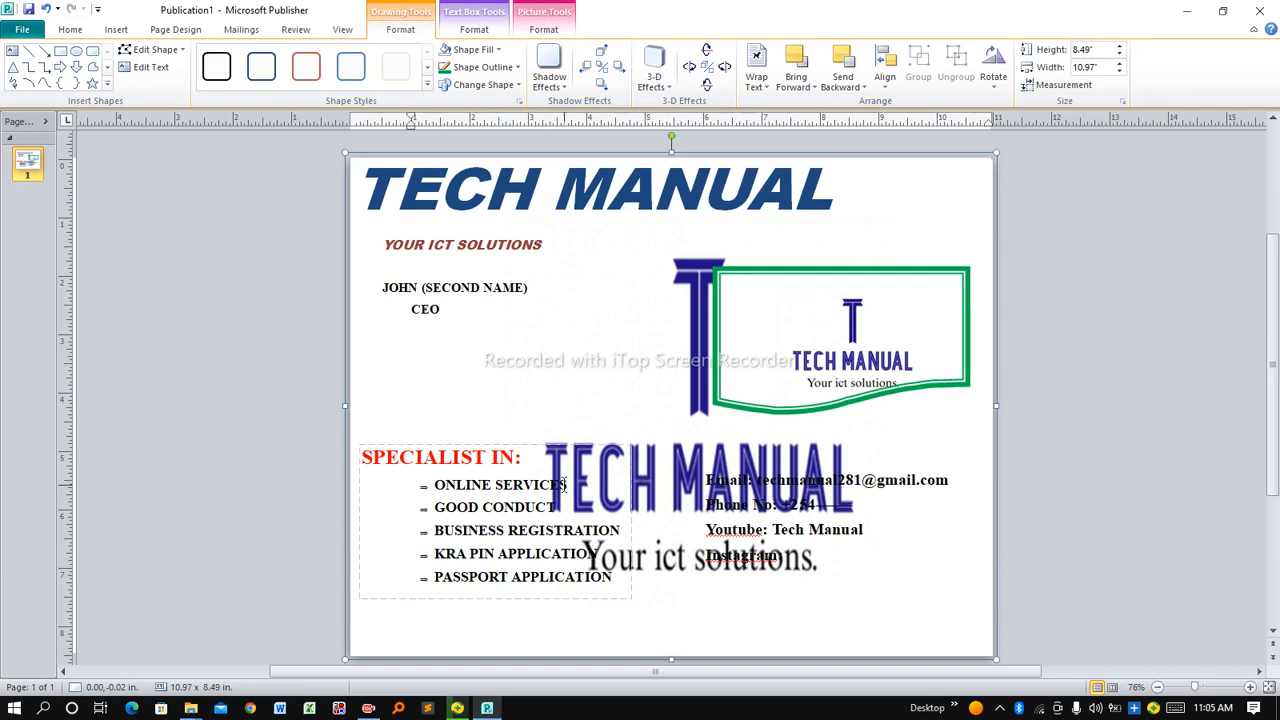
pyautogui.click(626, 484)
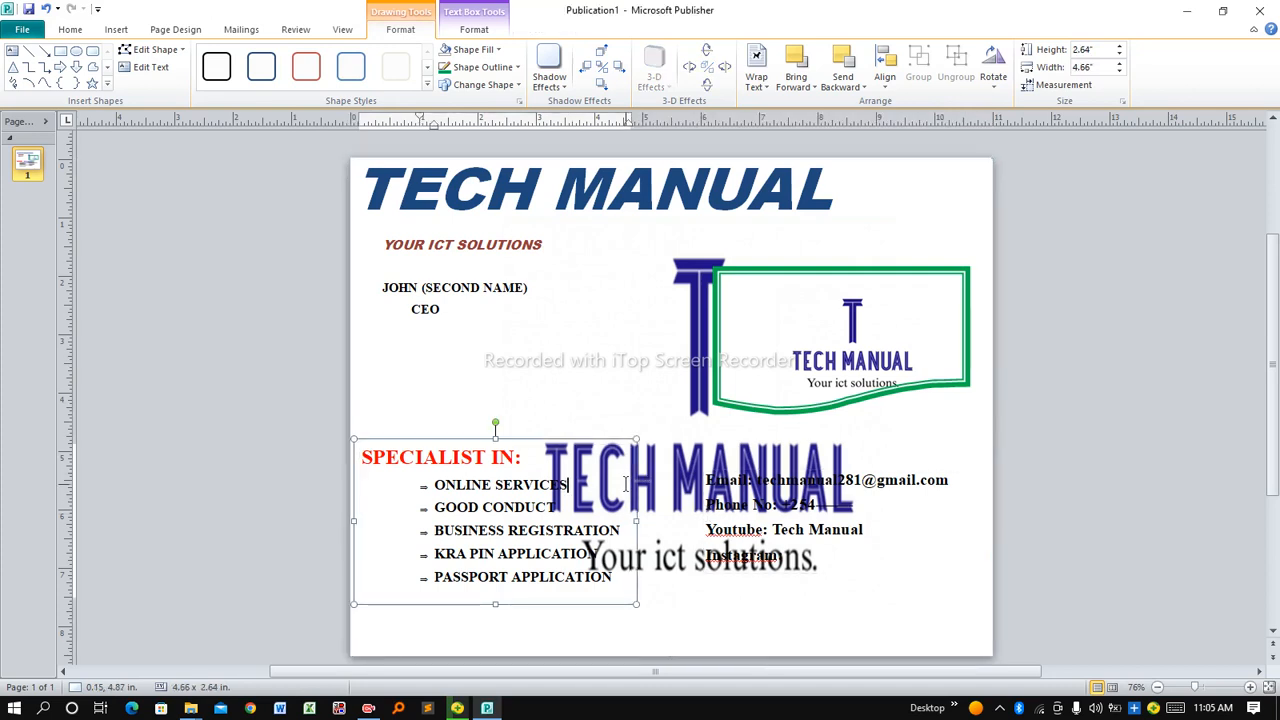
pyautogui.click(671, 436)
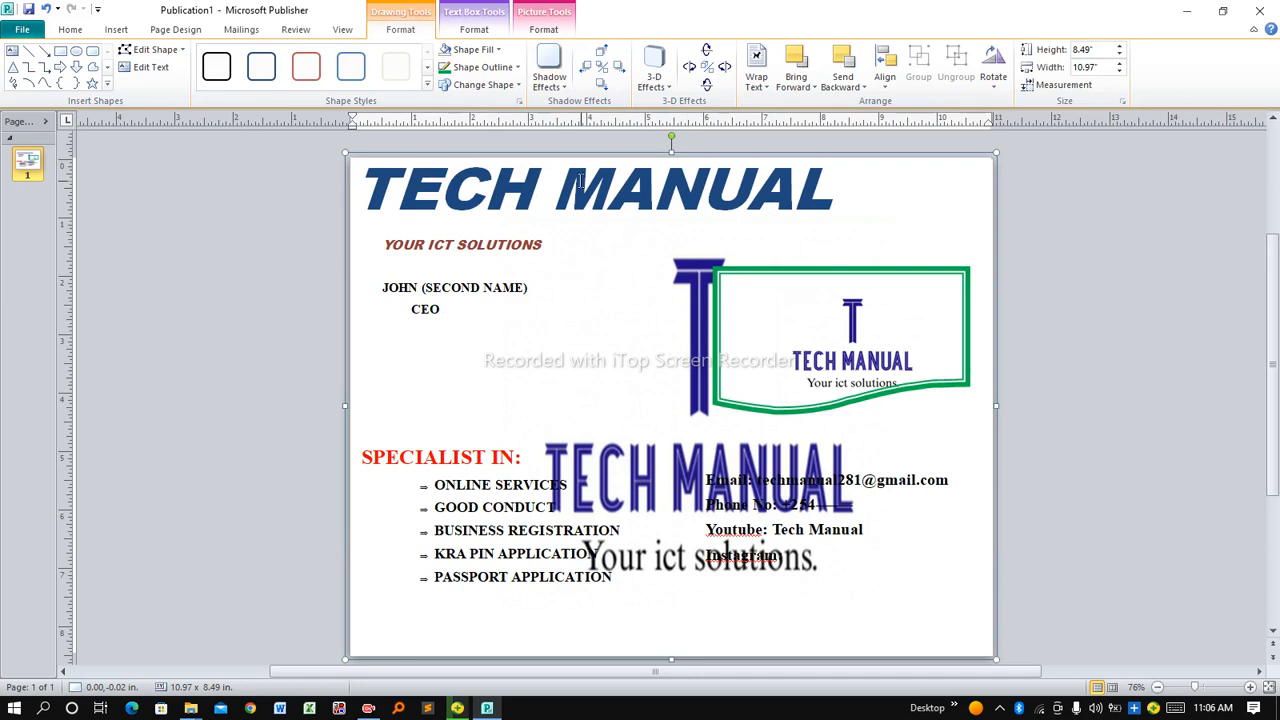
pyautogui.hotkey('ctrl', 'z')
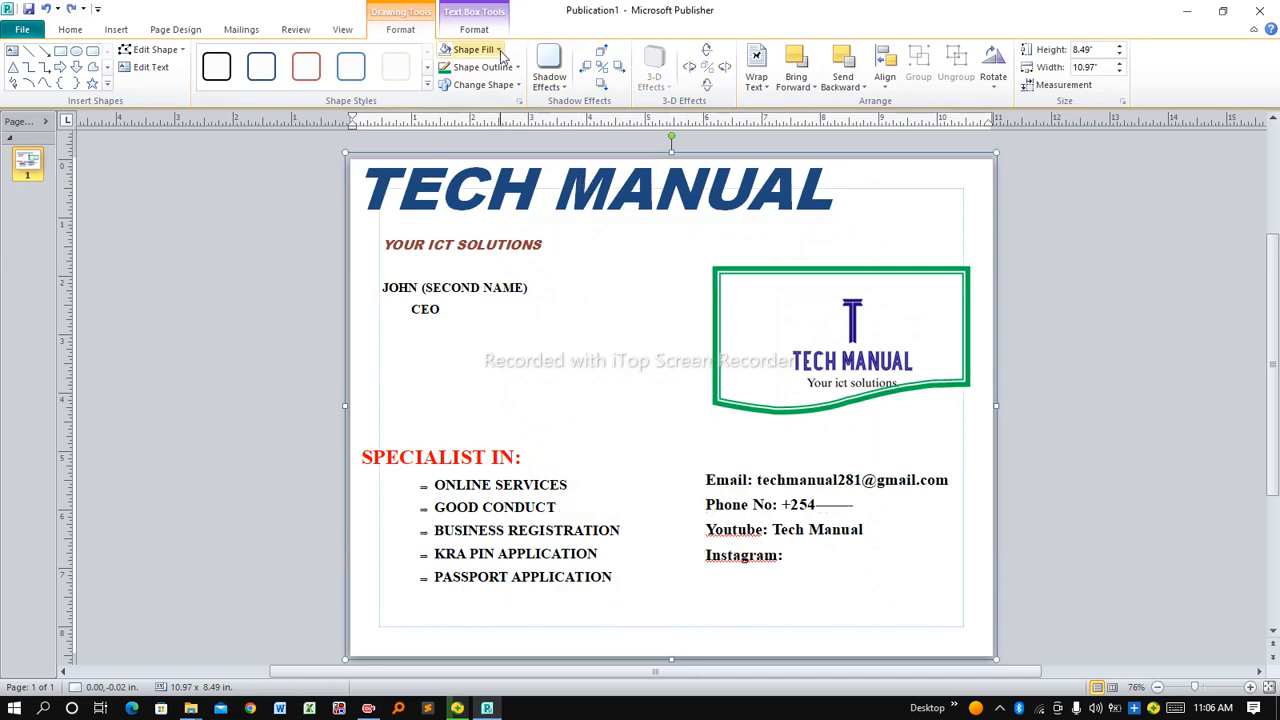
# Fill the page-wide box with the light blue From Center radial gradient
pyautogui.click(499, 50)
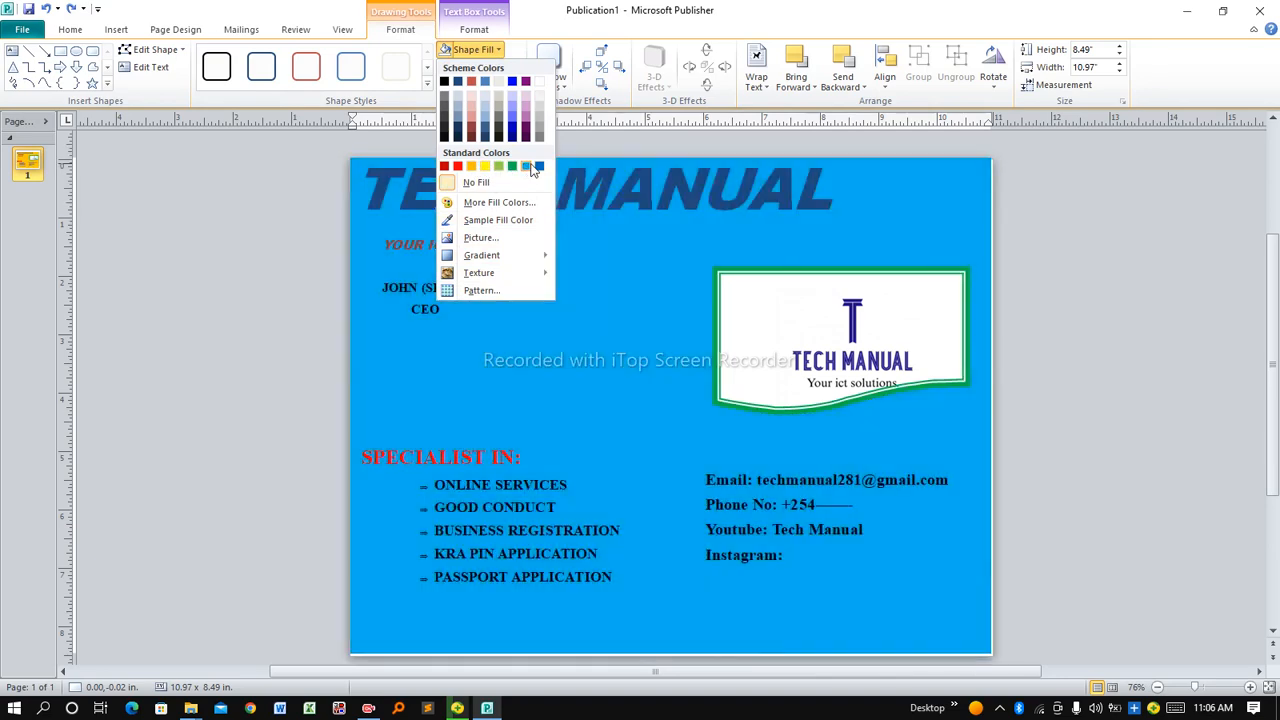
pyautogui.moveTo(476, 262)
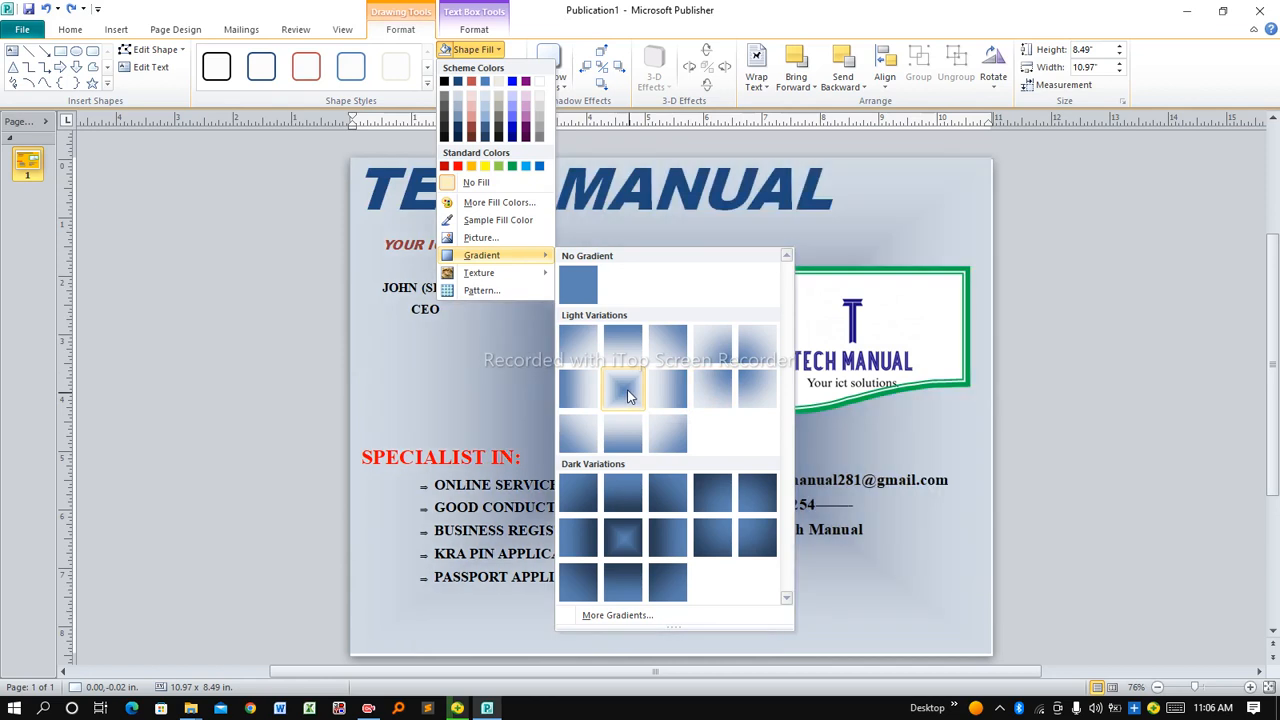
pyautogui.click(627, 389)
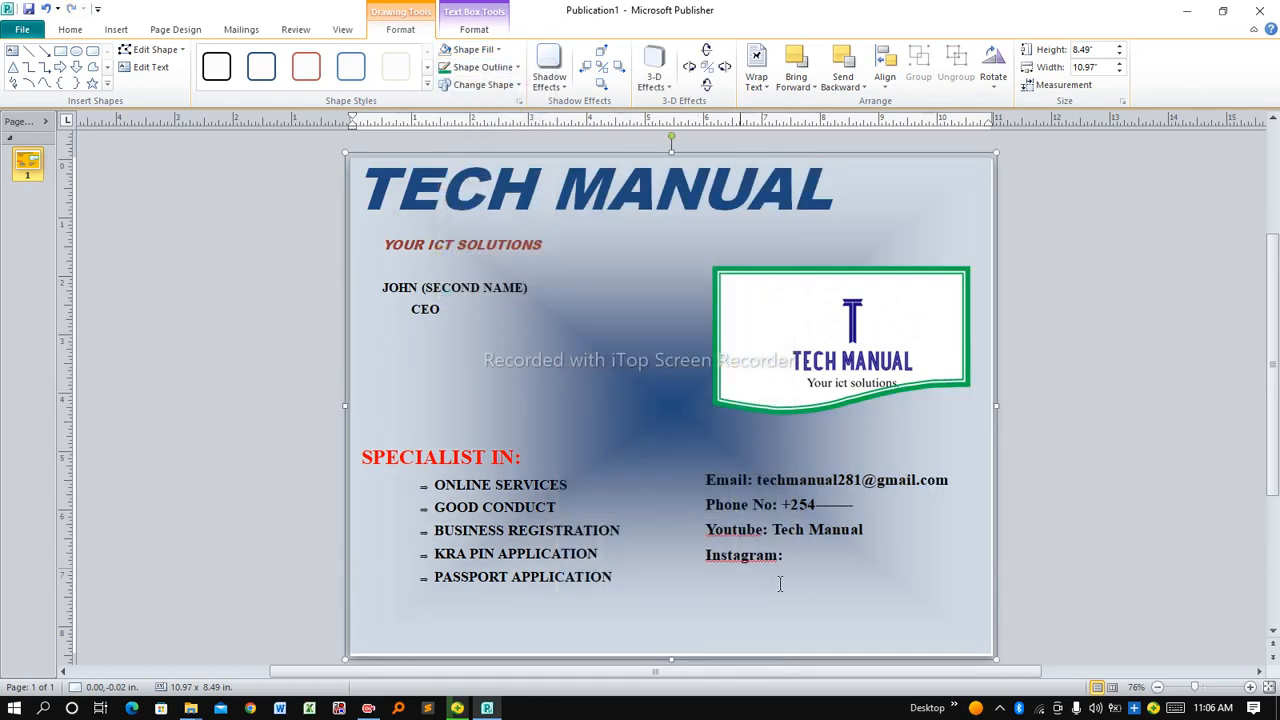
pyautogui.click(410, 372)
# Outline the page-wide box with a thick 6 pt purple border
pyautogui.click(517, 70)
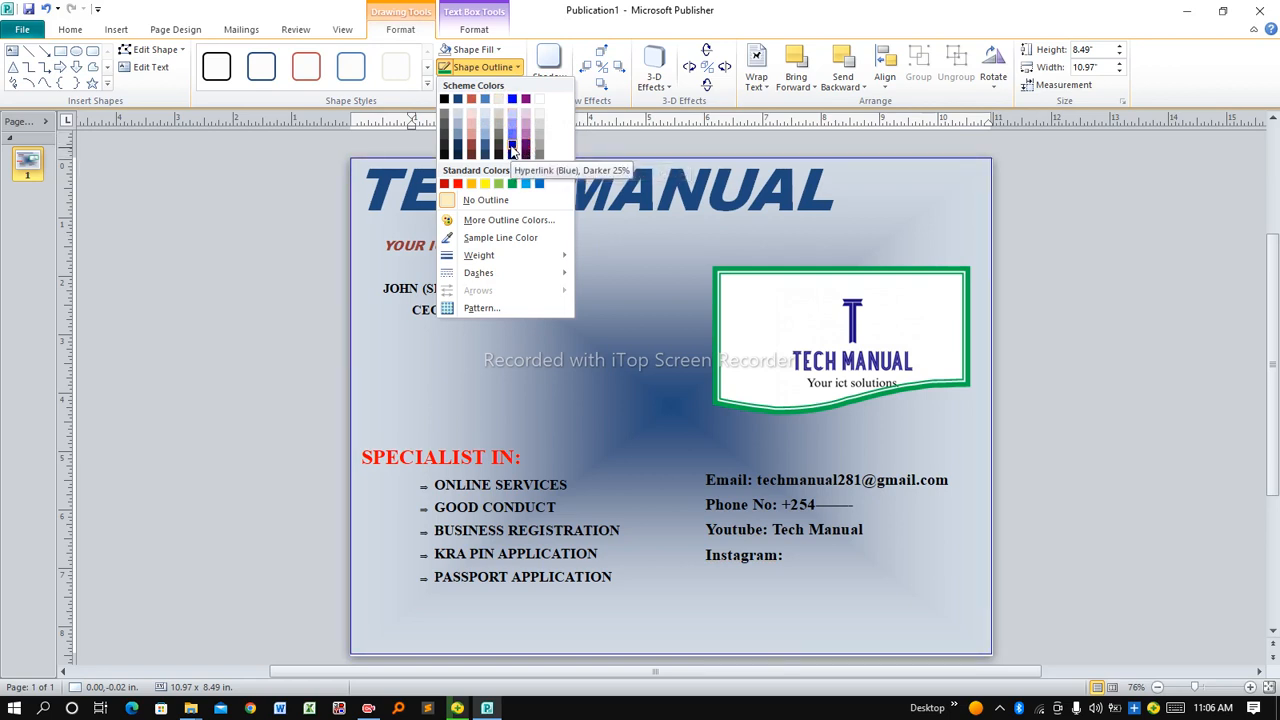
pyautogui.click(511, 150)
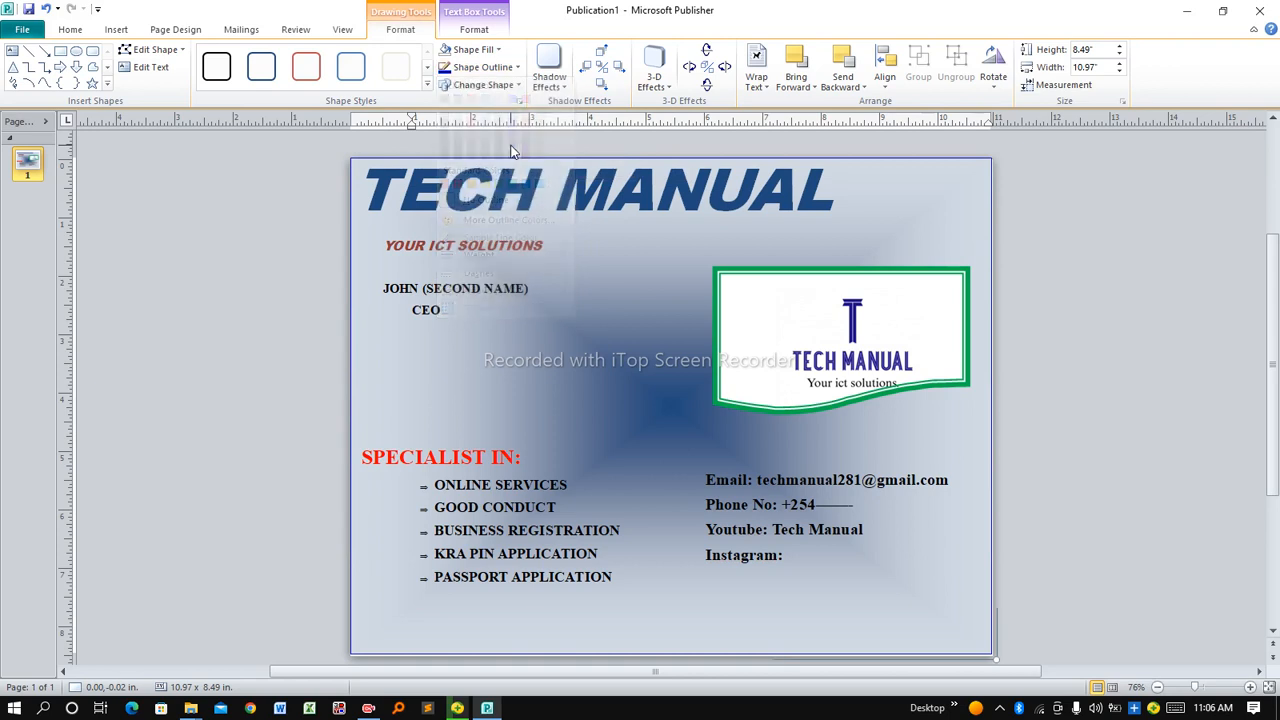
pyautogui.click(517, 67)
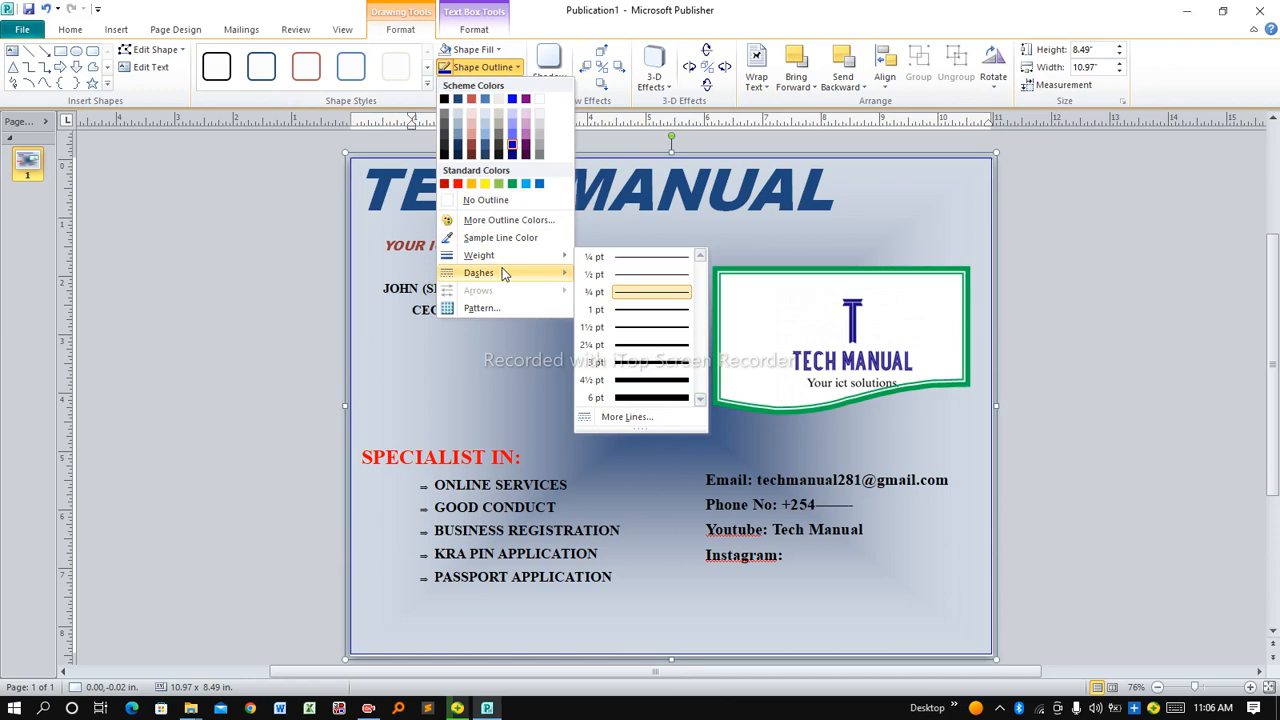
pyautogui.moveTo(545, 255)
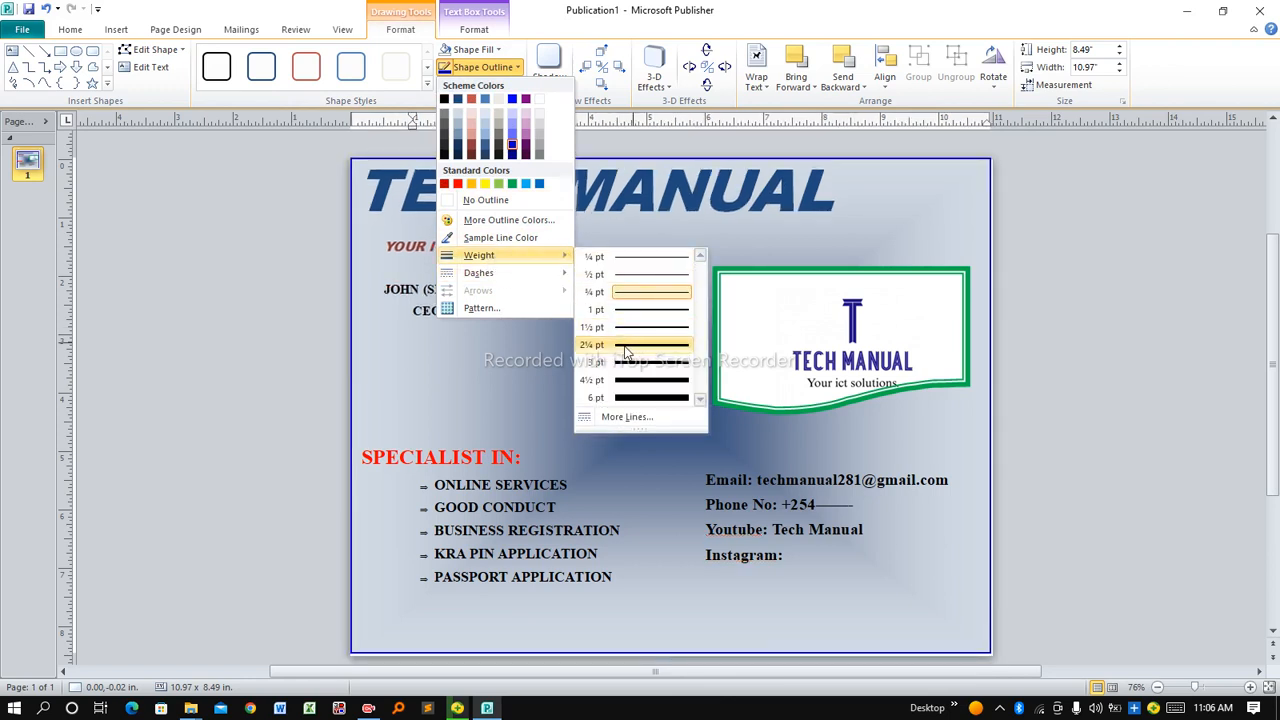
pyautogui.click(630, 398)
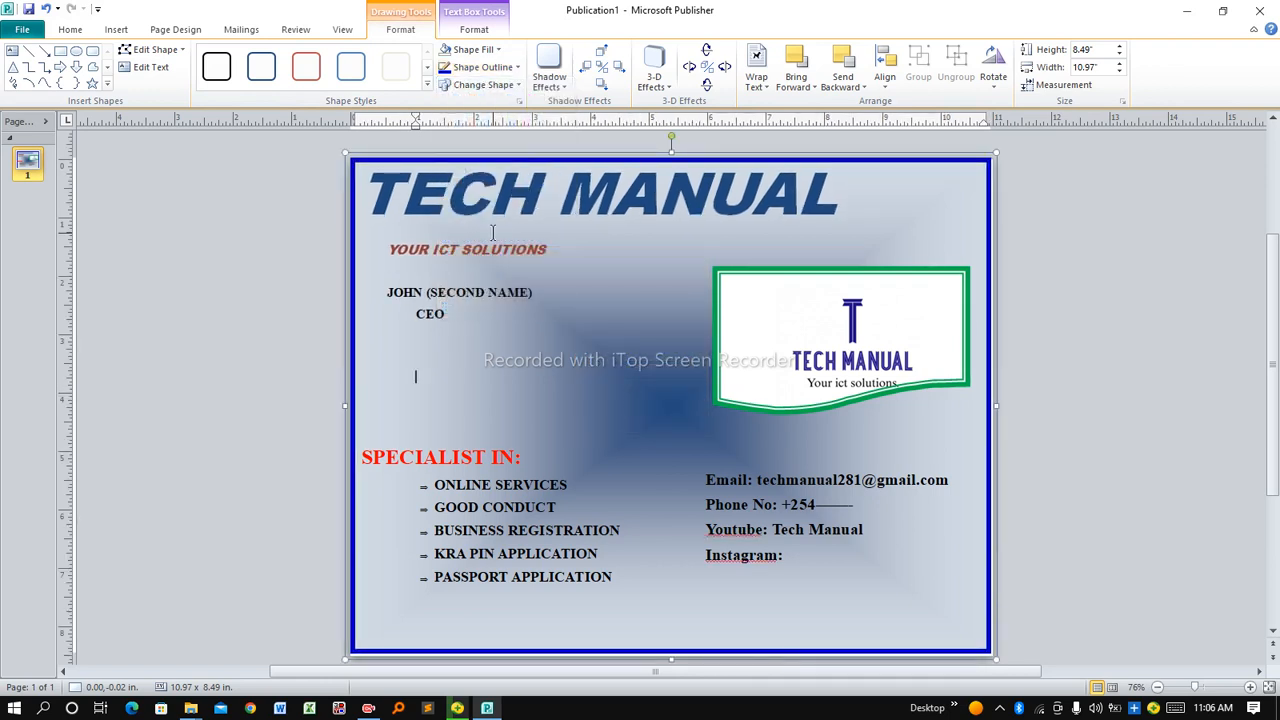
pyautogui.click(518, 67)
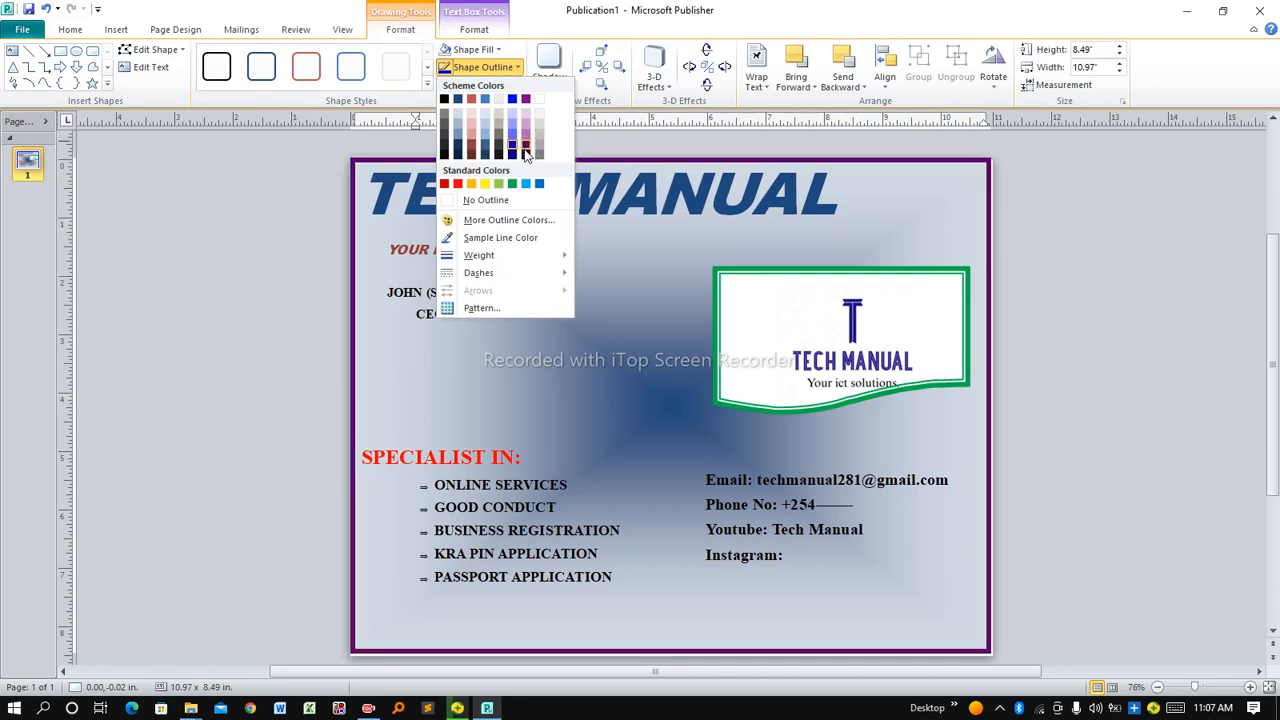
pyautogui.click(525, 147)
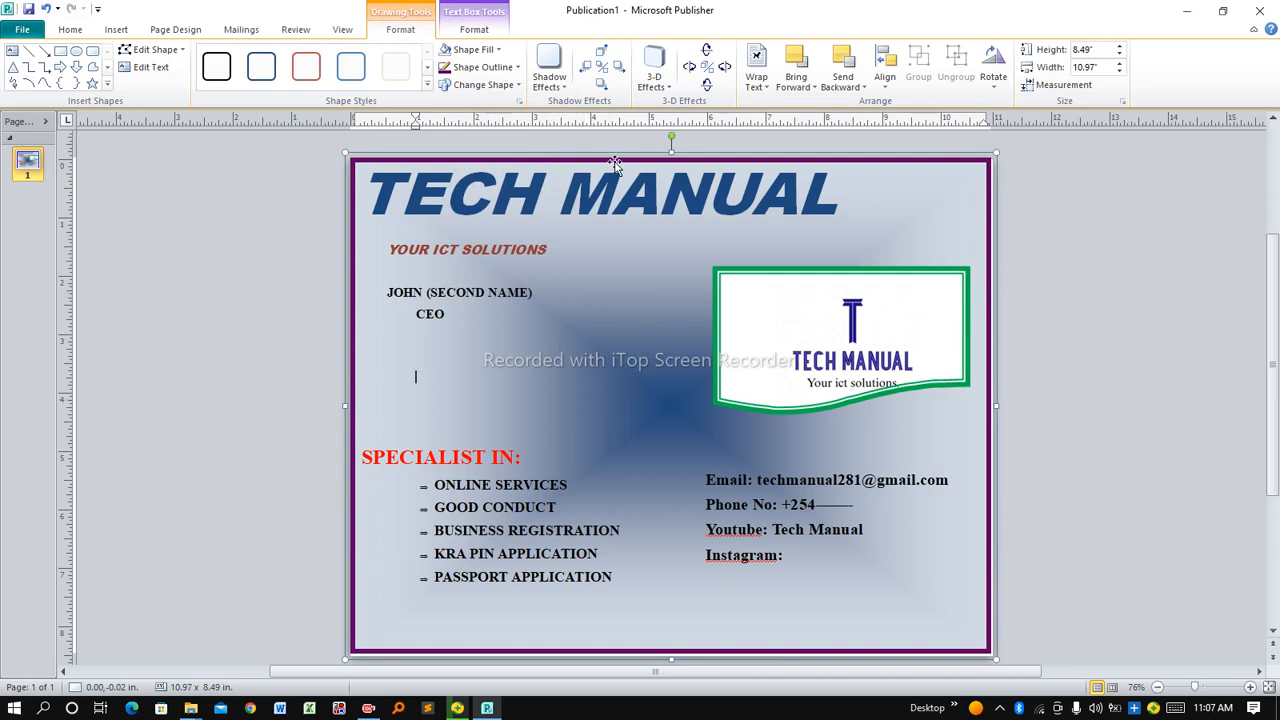
pyautogui.click(517, 85)
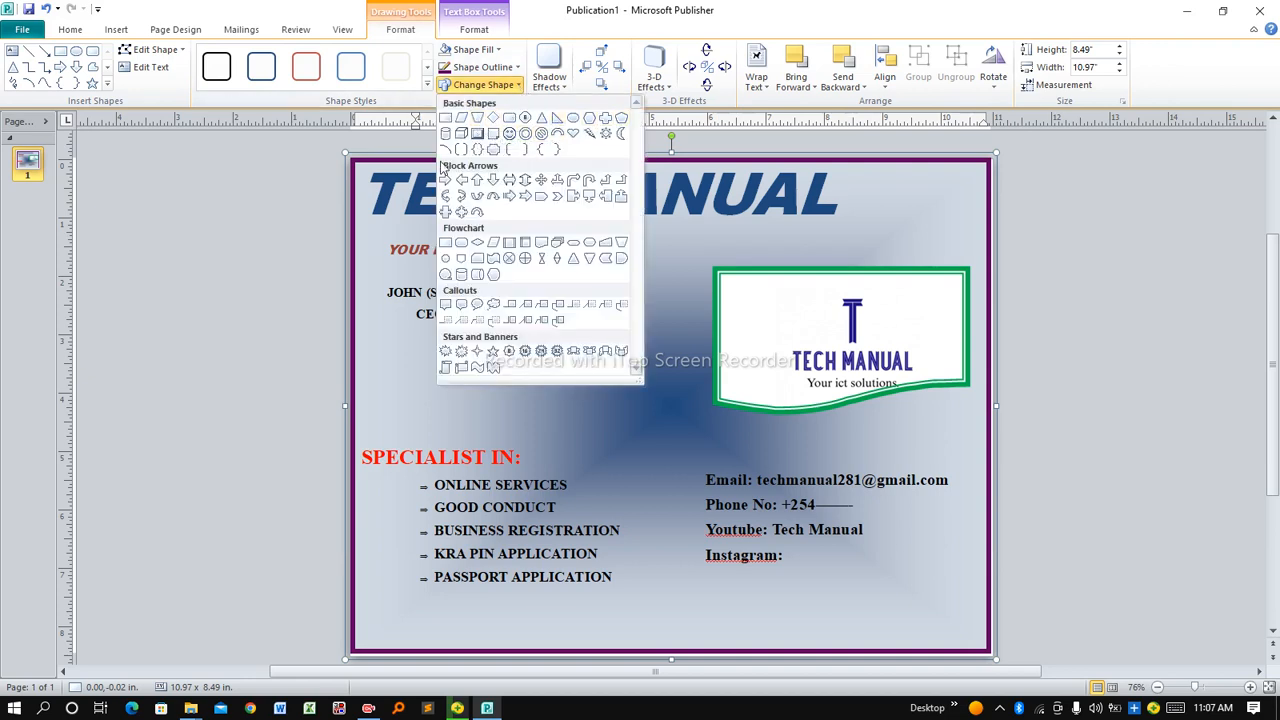
# Close the shape gallery unchanged and switch via Format and Home to the Insert tab
pyautogui.click(383, 315)
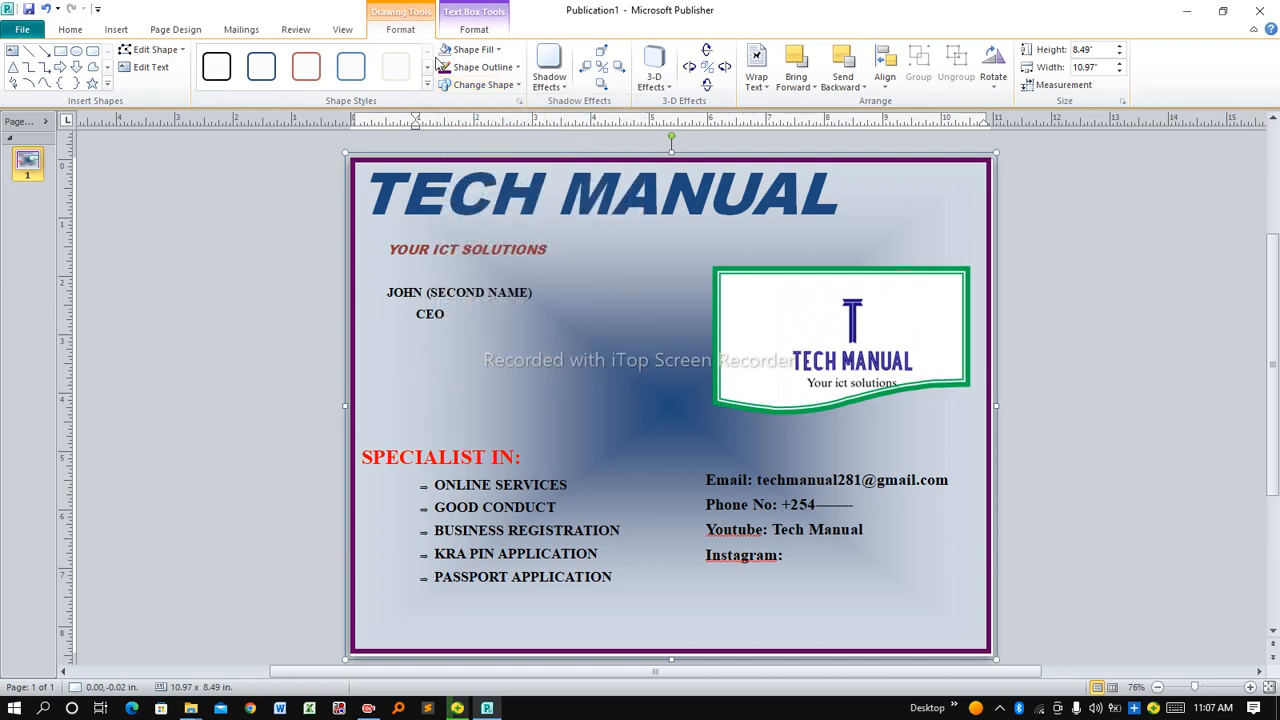
pyautogui.click(476, 29)
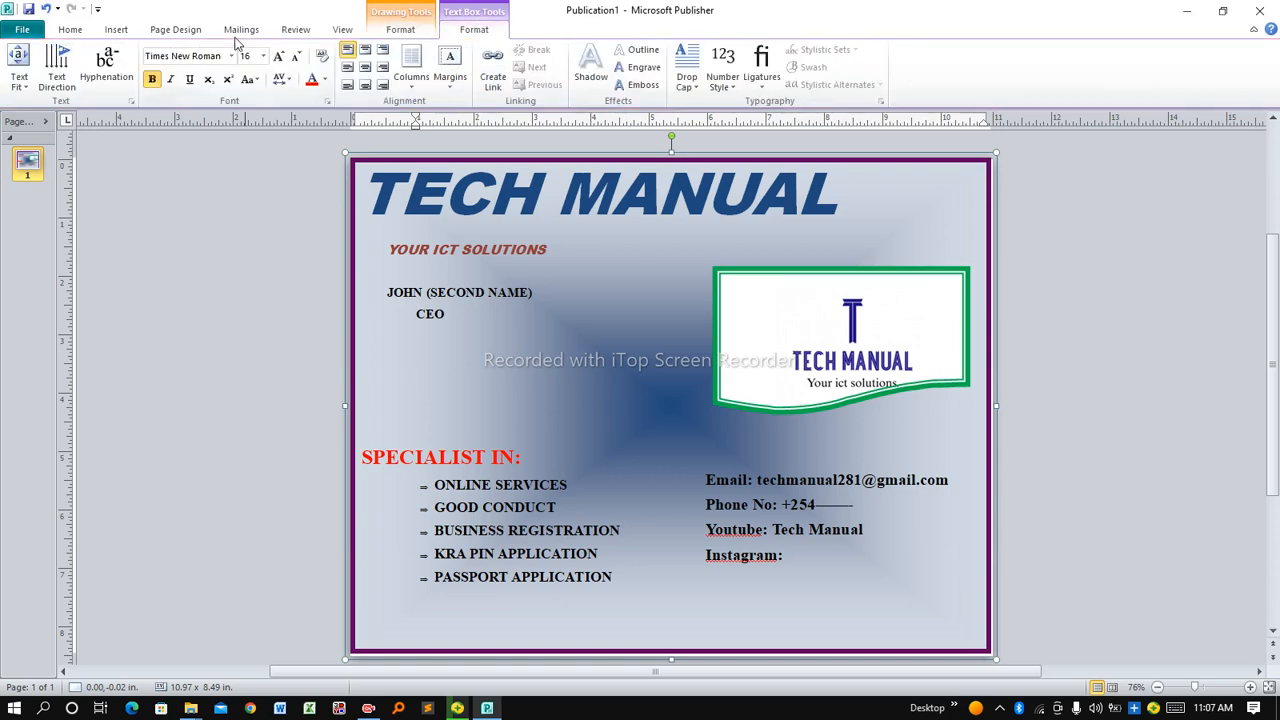
pyautogui.click(85, 35)
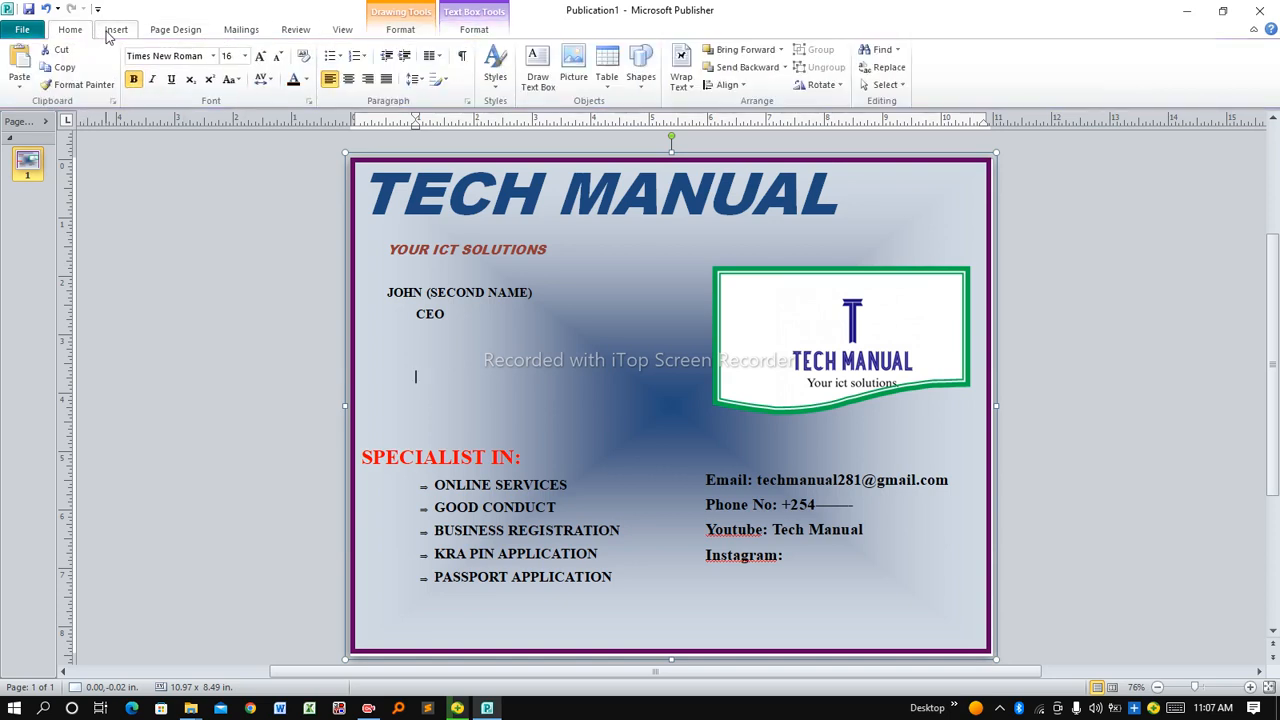
pyautogui.click(110, 33)
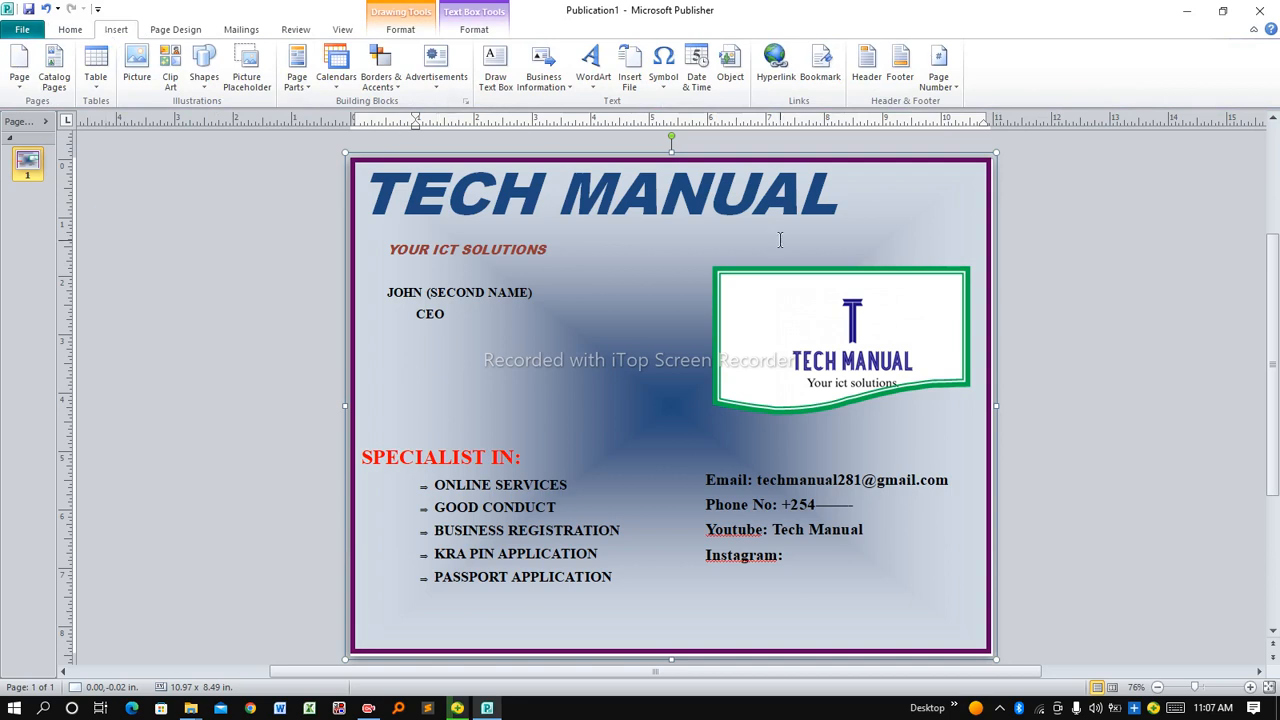
# Click through the heading, logo, name, services and contact boxes to review the finished flyer
pyautogui.click(856, 224)
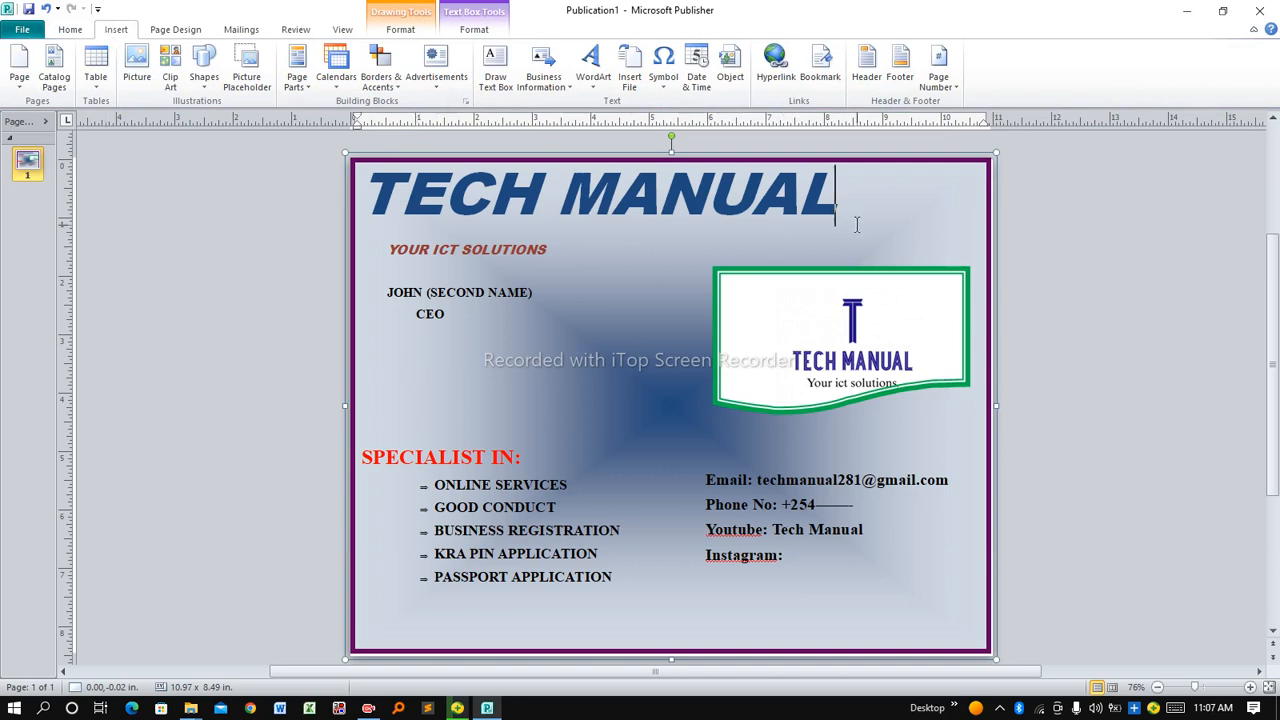
pyautogui.click(850, 358)
pyautogui.click(584, 296)
pyautogui.click(446, 412)
pyautogui.click(599, 543)
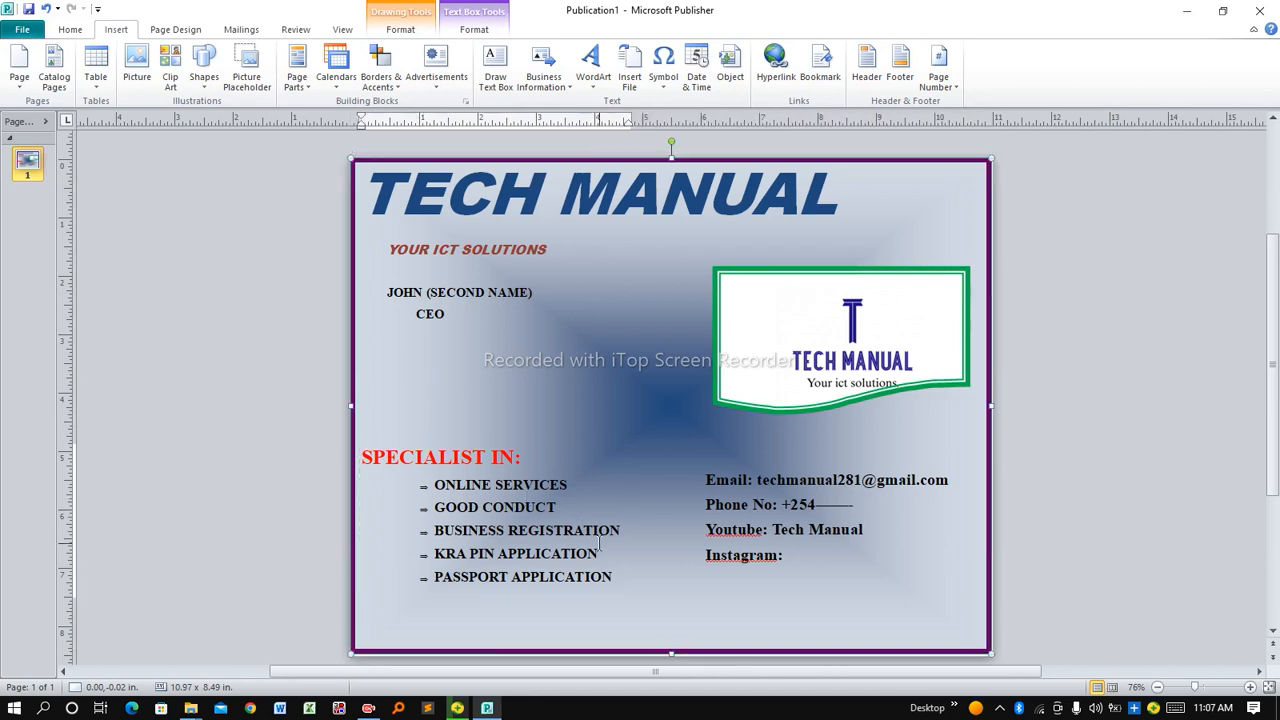
pyautogui.click(818, 554)
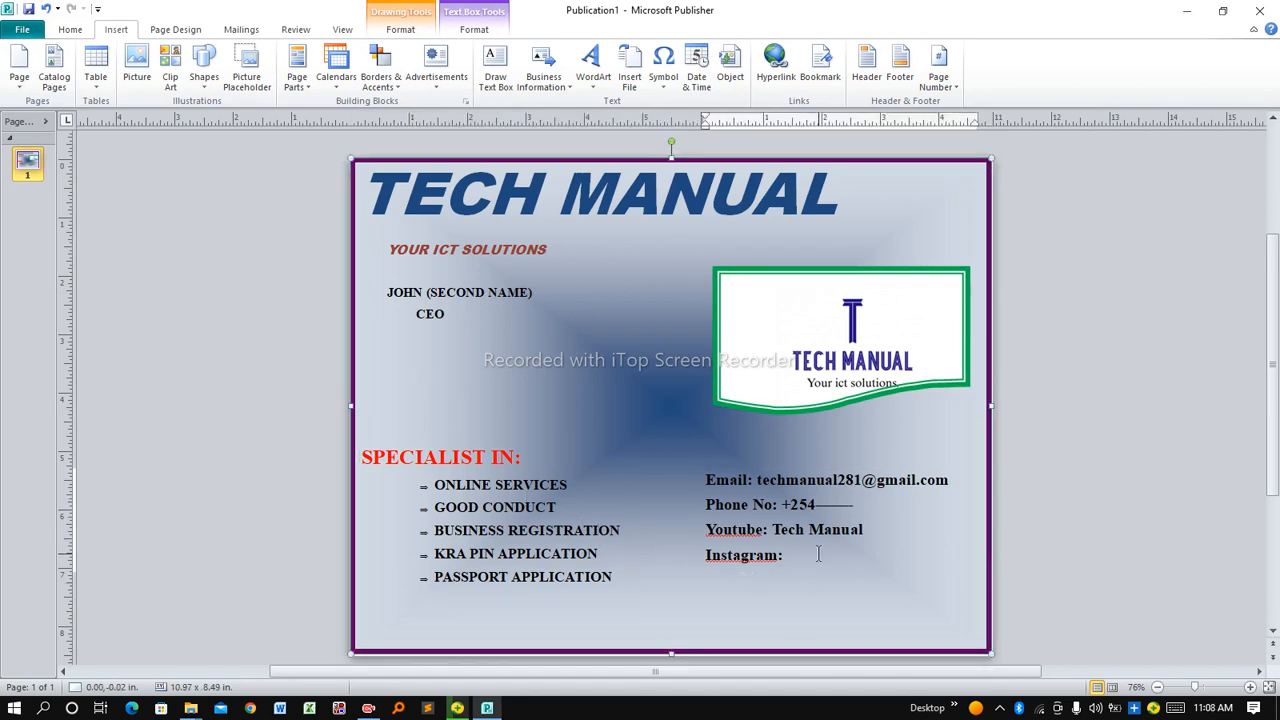
pyautogui.click(633, 425)
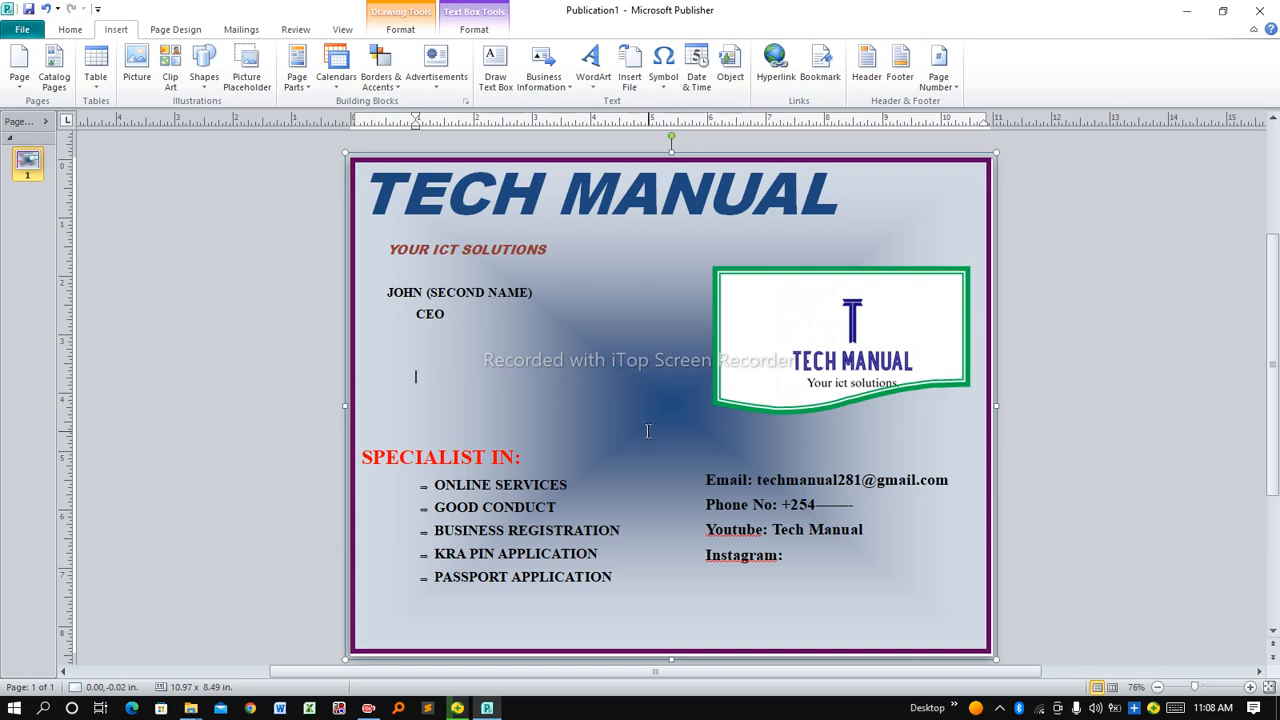
pyautogui.click(894, 451)
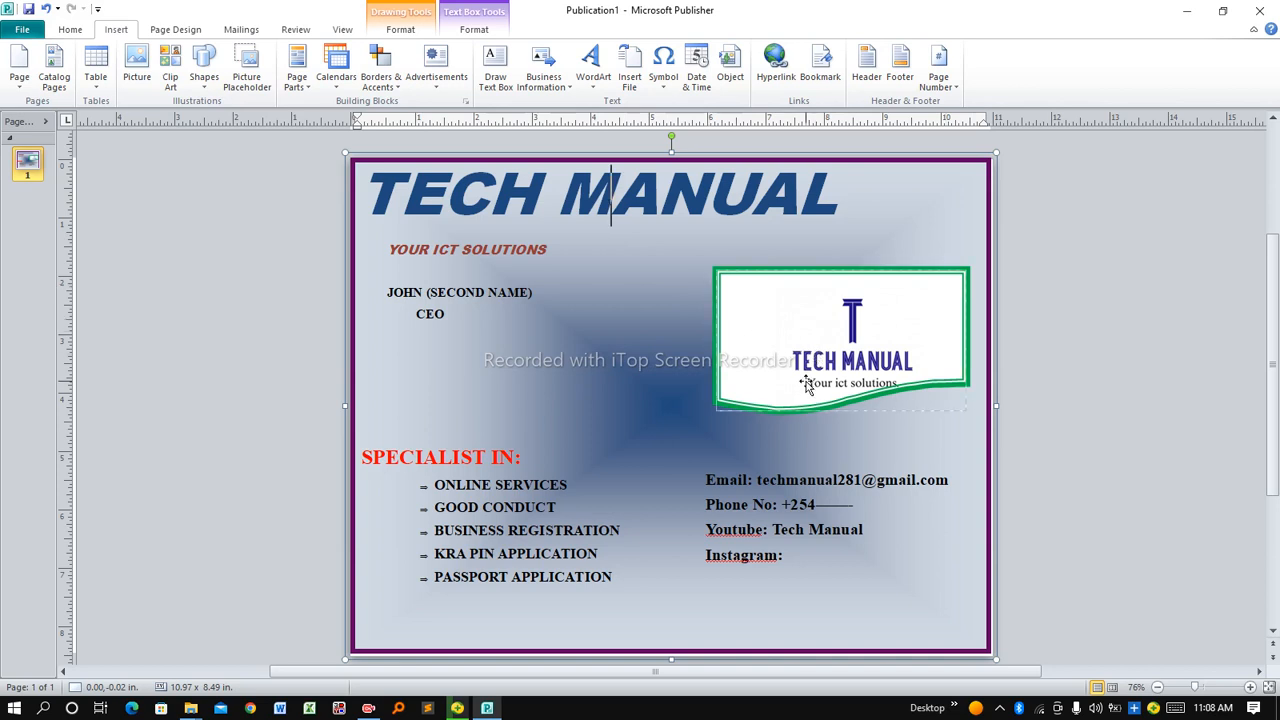
pyautogui.click(843, 360)
pyautogui.click(560, 249)
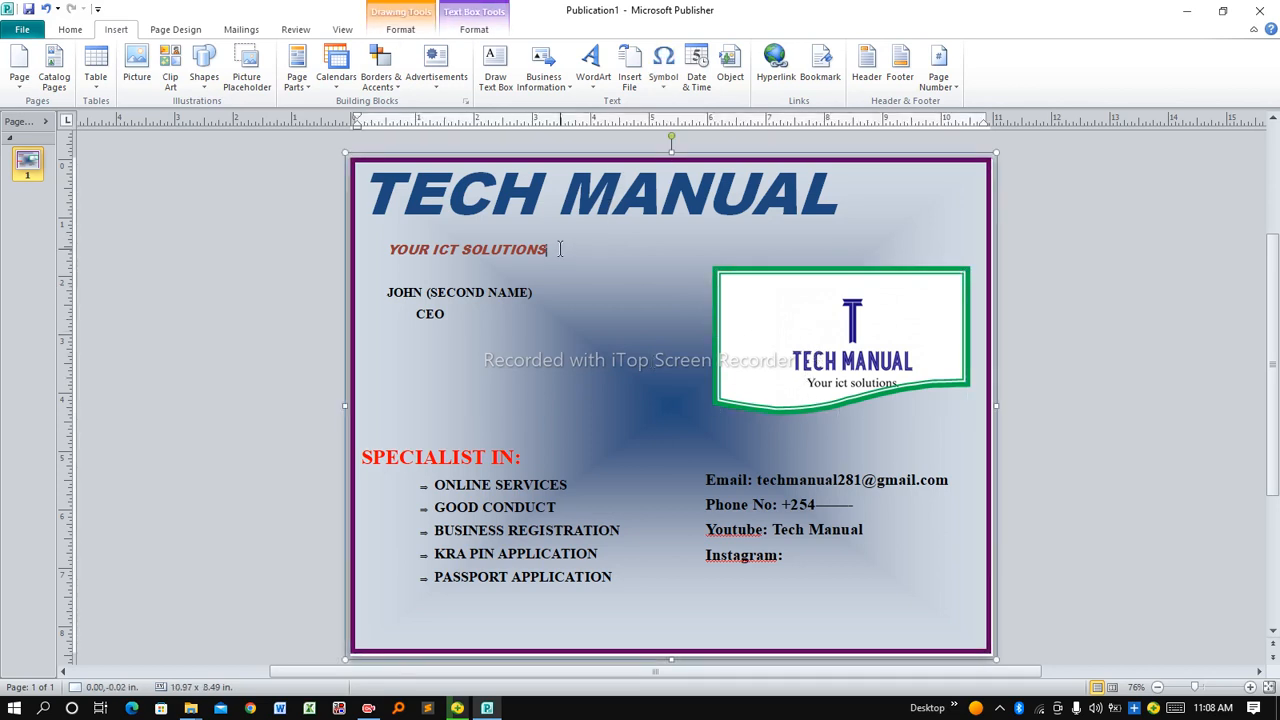